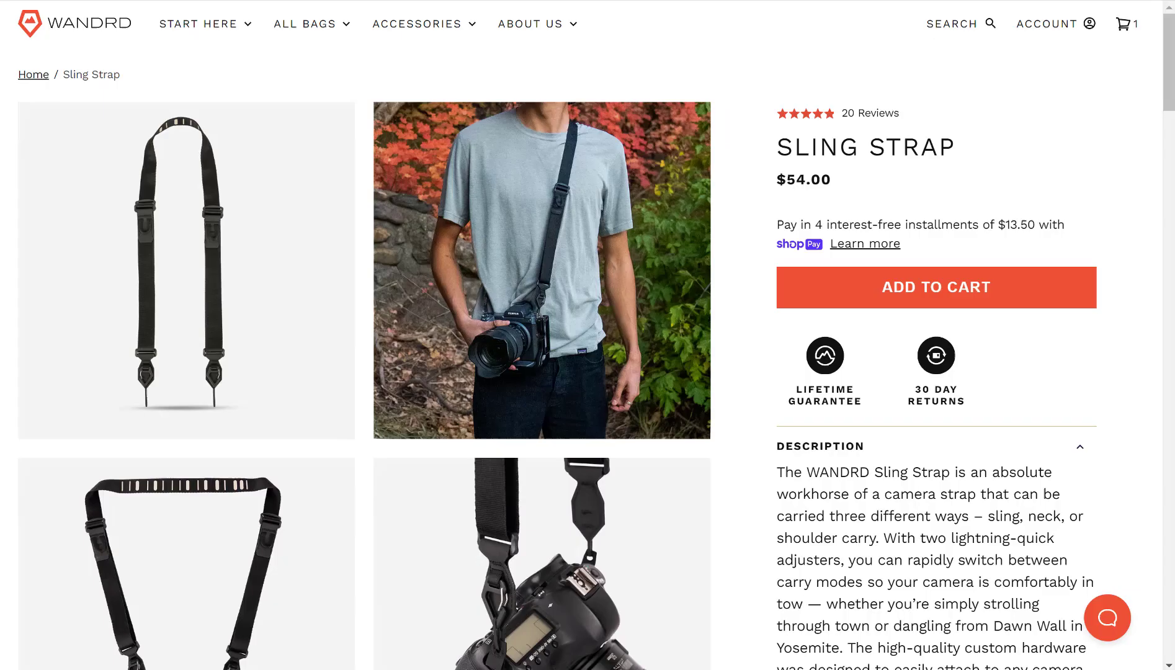
- Add the DUO Daypack to the cart on the WANDRD store to trigger its upsell pop-up
click(196, 36)
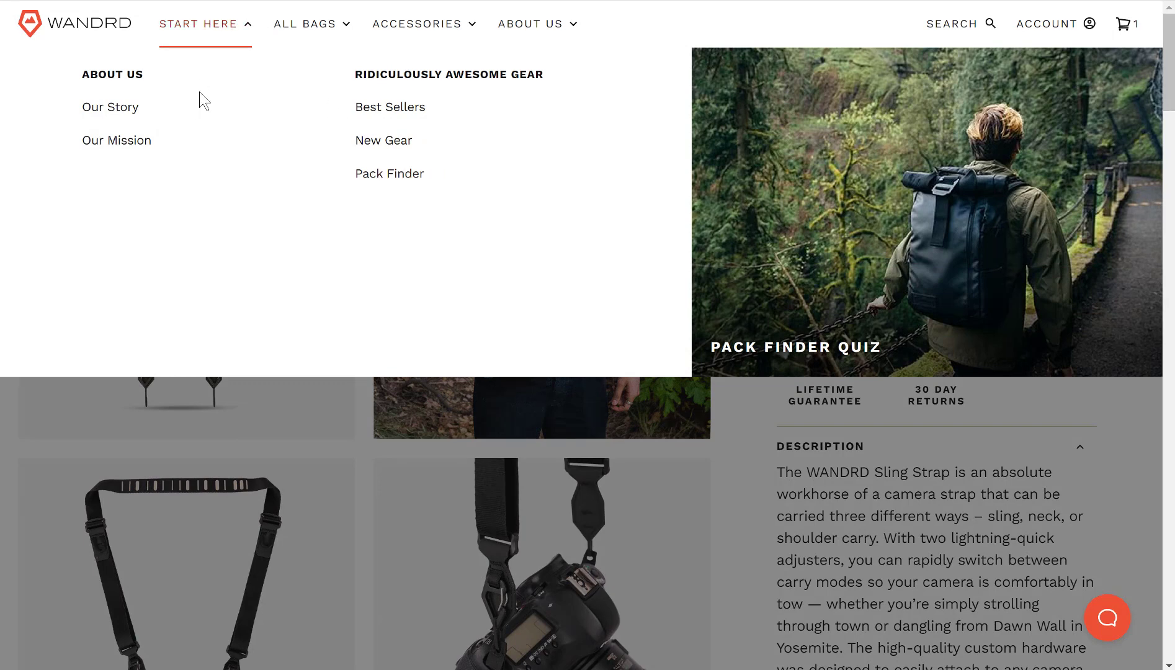
click(304, 28)
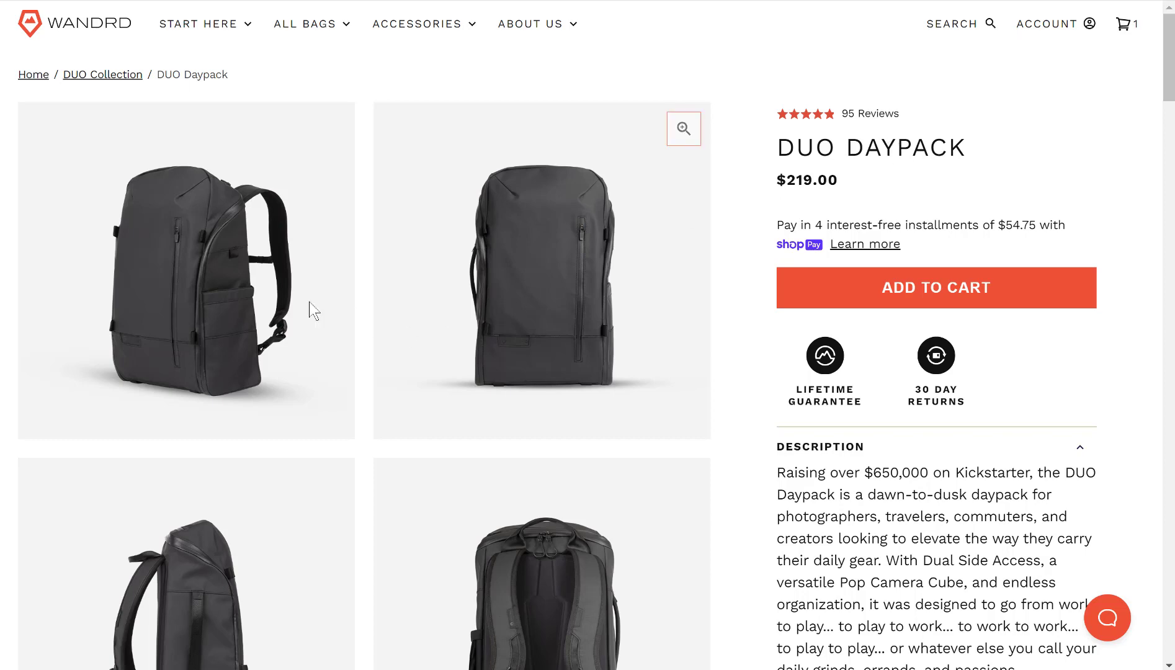
click(909, 297)
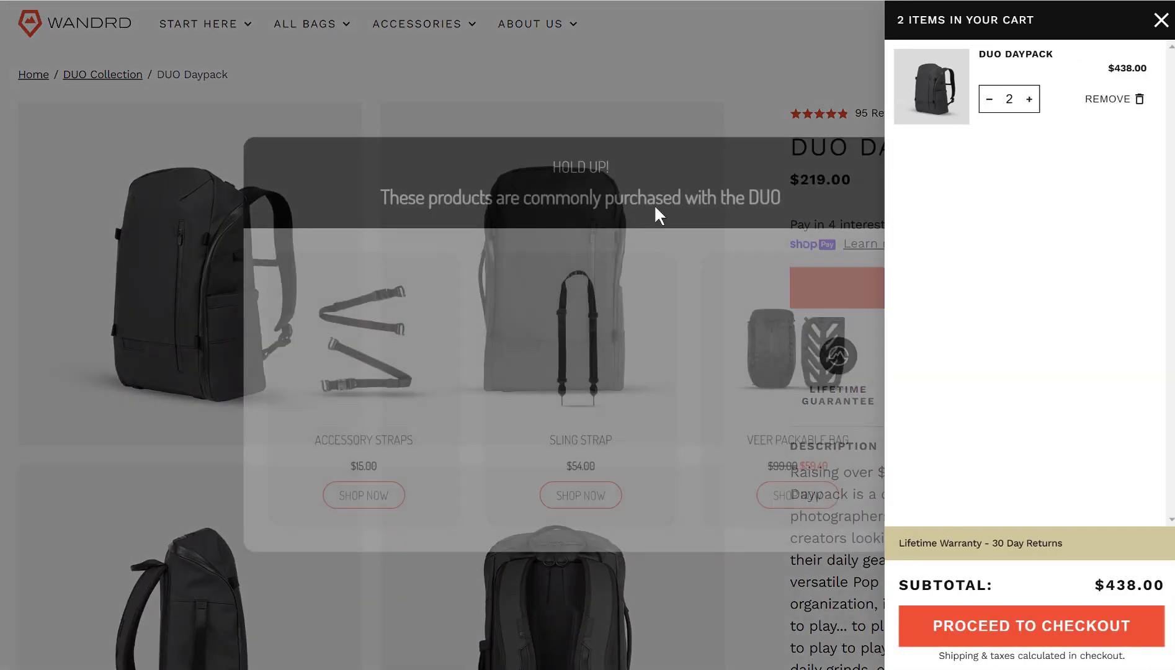
click(662, 177)
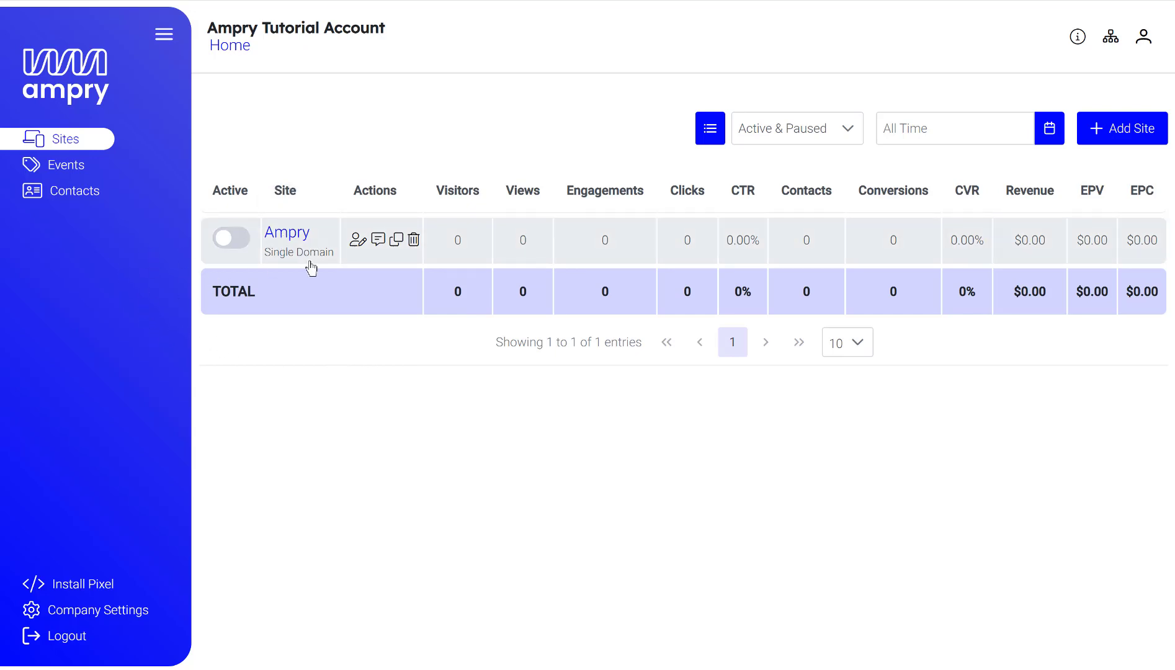
- Switch to Ampry and start a new placement of type Pop Up for the Ampry site
click(287, 234)
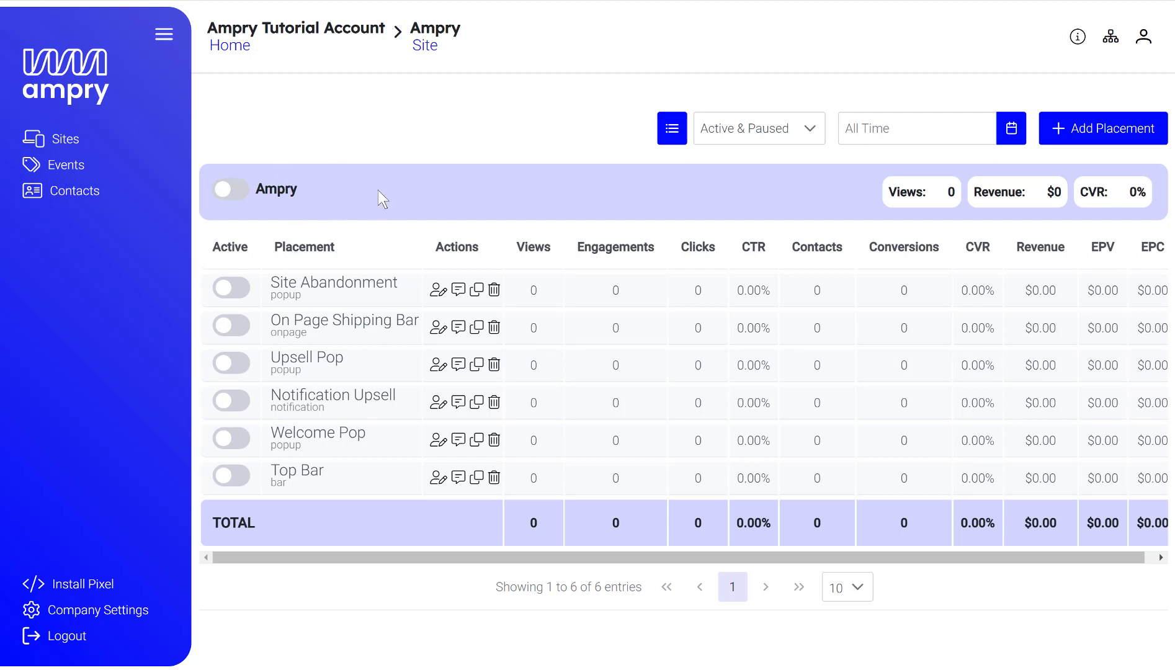
click(1105, 133)
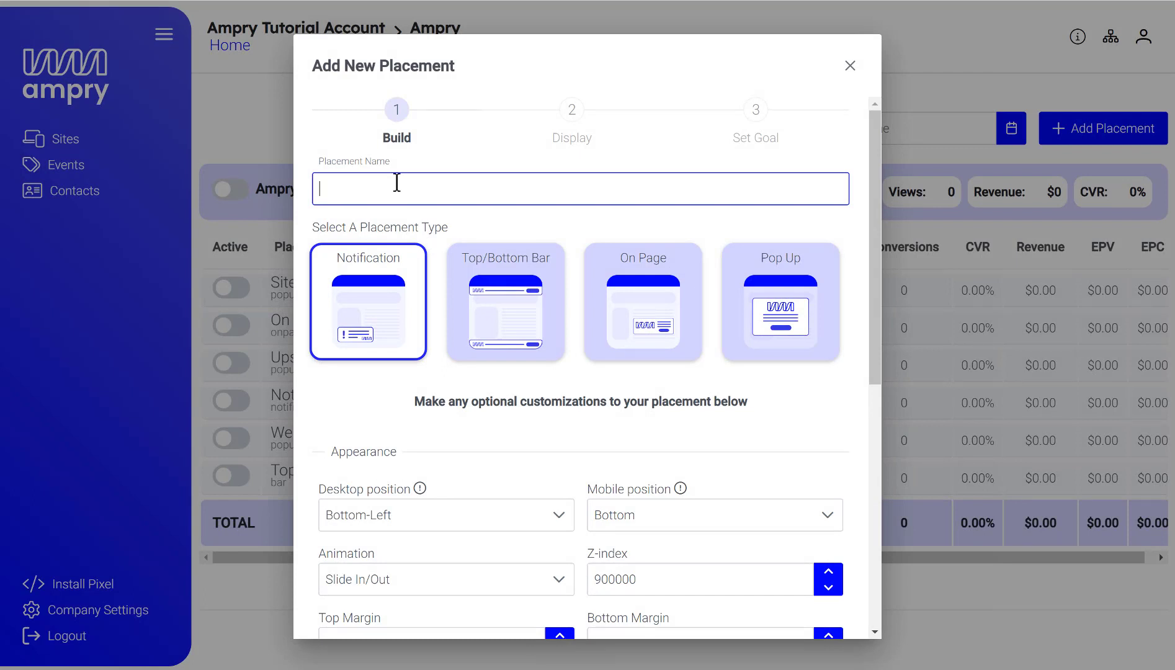
click(643, 274)
click(769, 297)
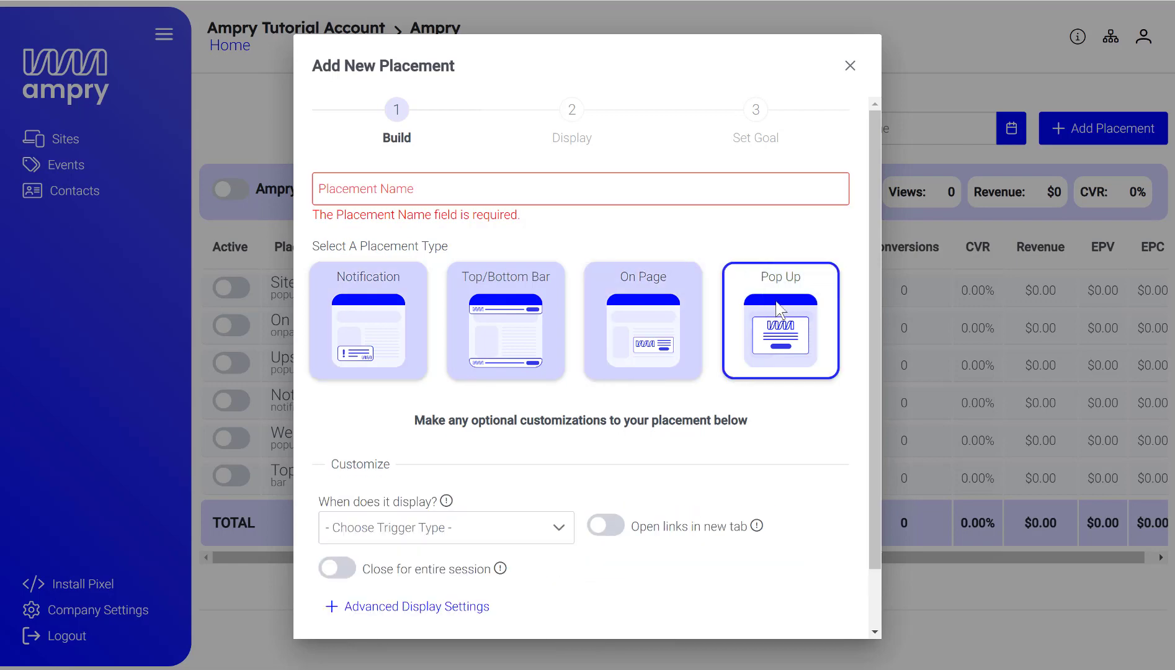
- Make the pop-up display On-click, using Class as the selector type
scroll(460, 299, down, 1)
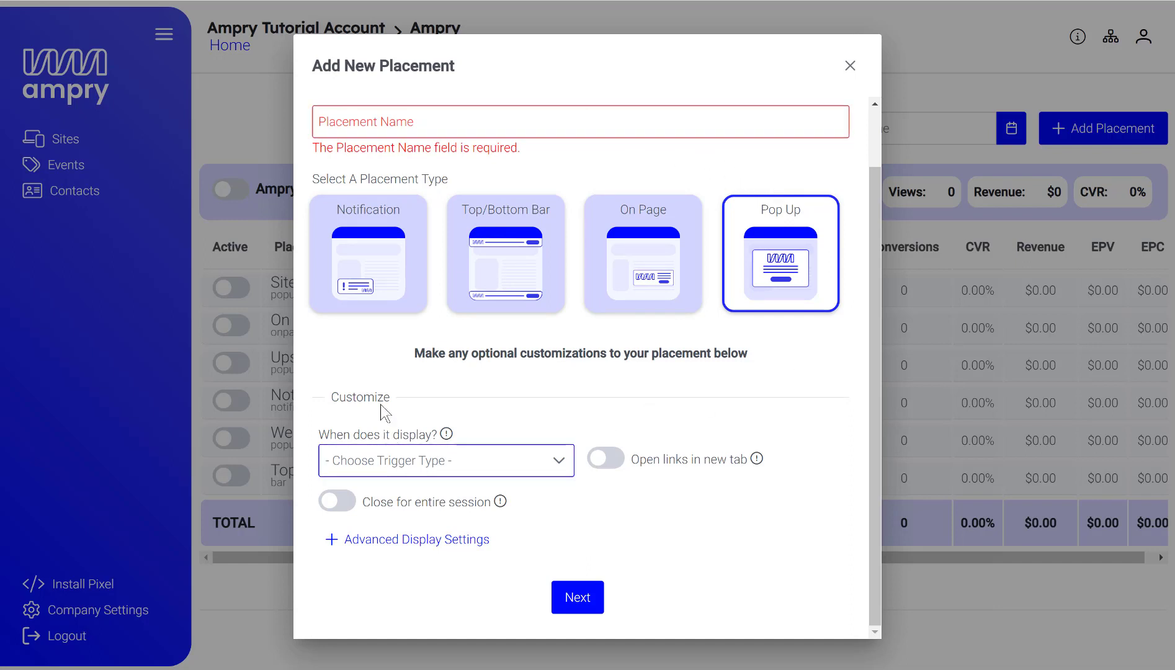
click(424, 475)
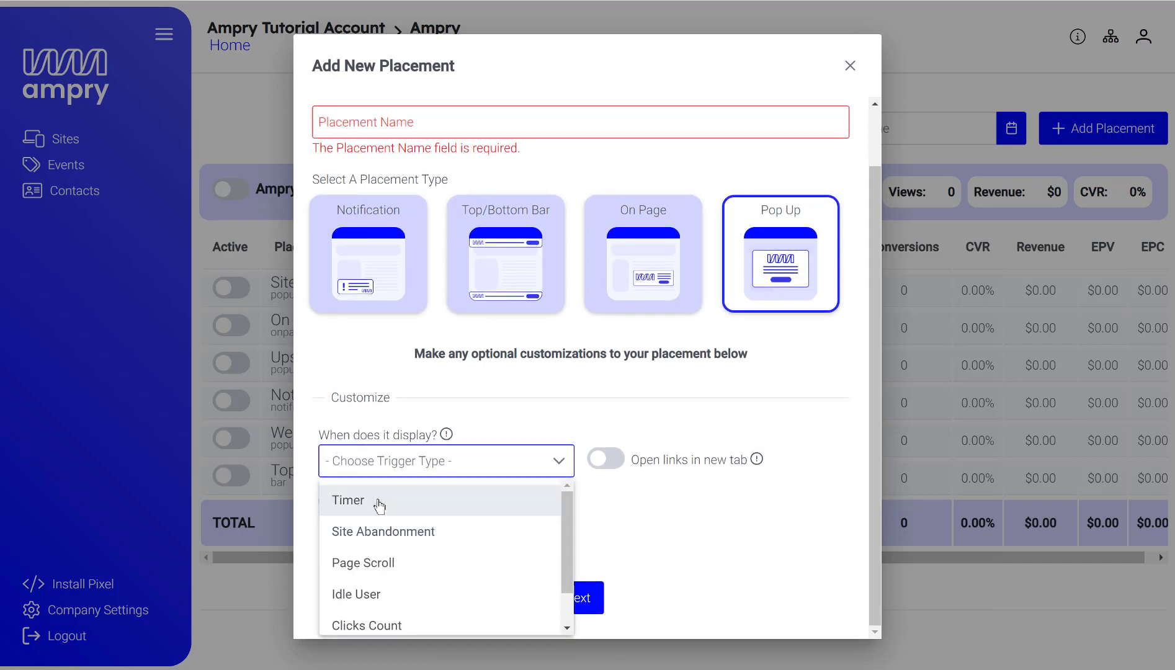
scroll(397, 549, down, 1)
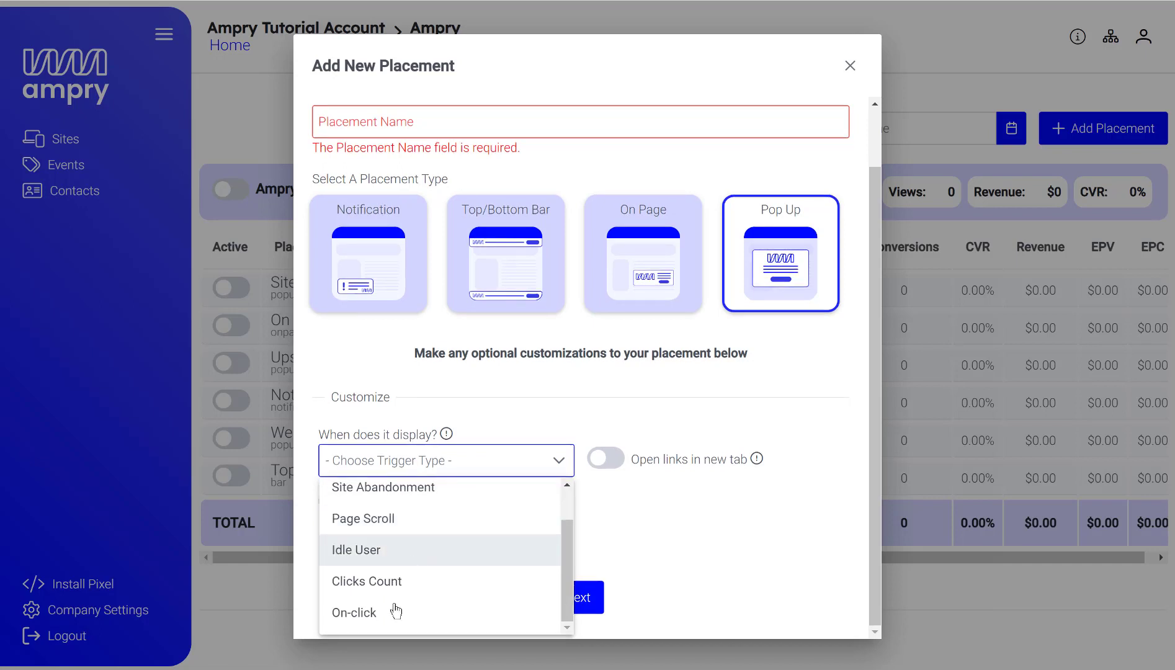
click(362, 621)
scroll(667, 488, down, 1)
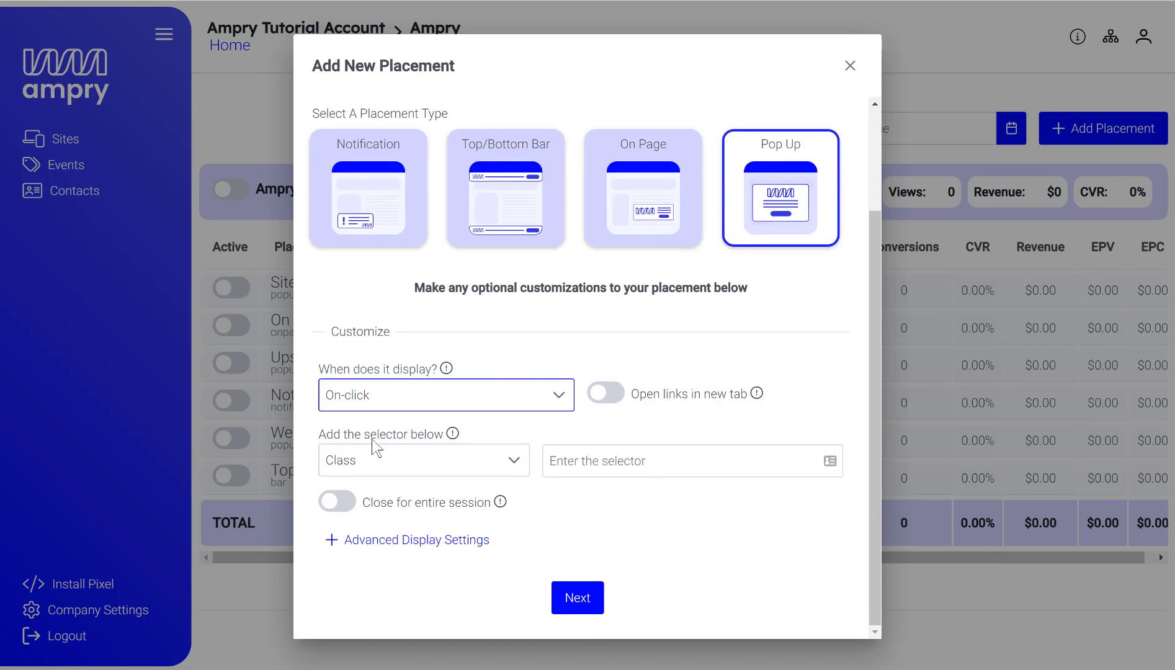
click(375, 466)
click(380, 500)
click(633, 461)
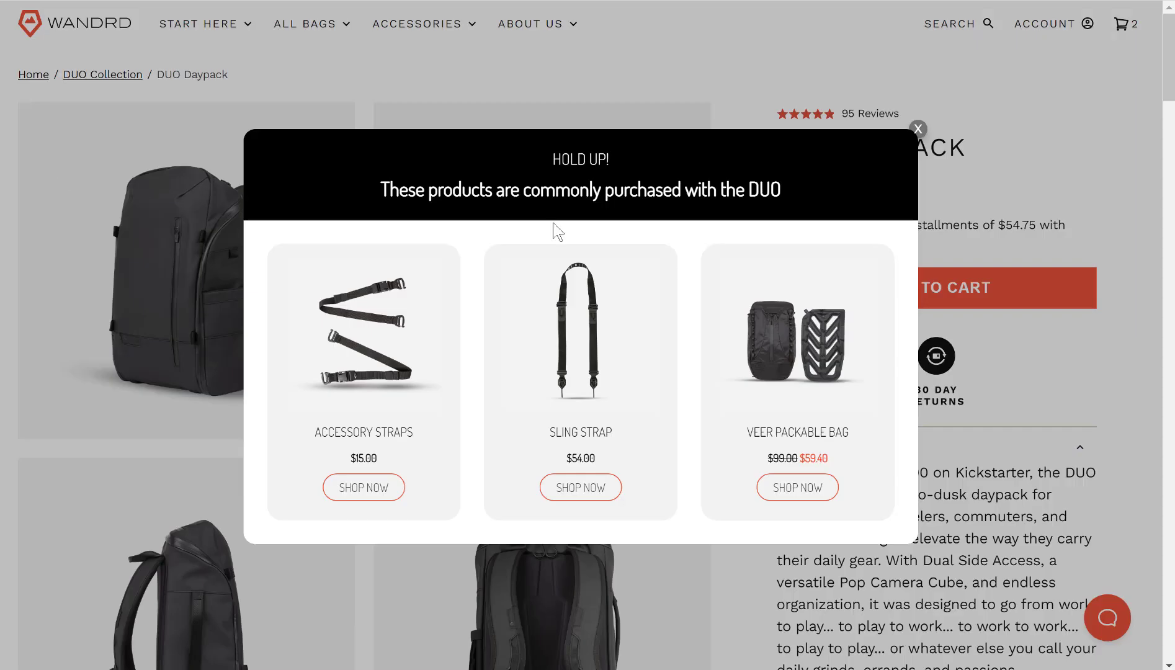
- Switch to the DUO Daypack page, dismiss its upsell pop-up, inspect the Add to Cart button and give the page more width
click(918, 129)
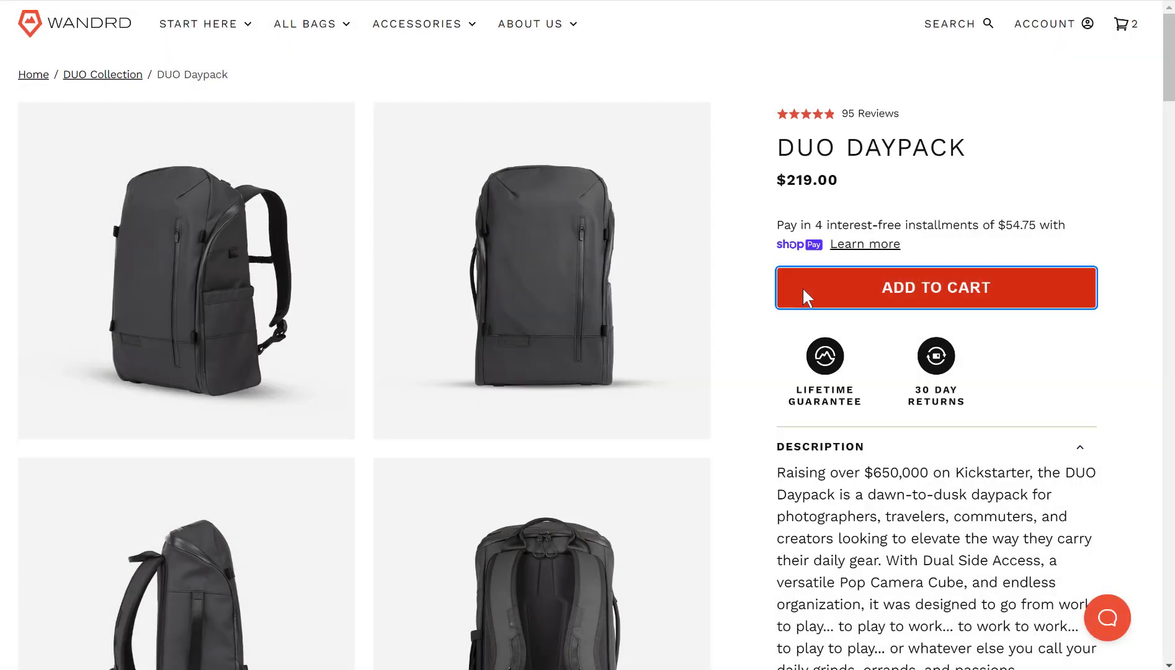
right_click(805, 297)
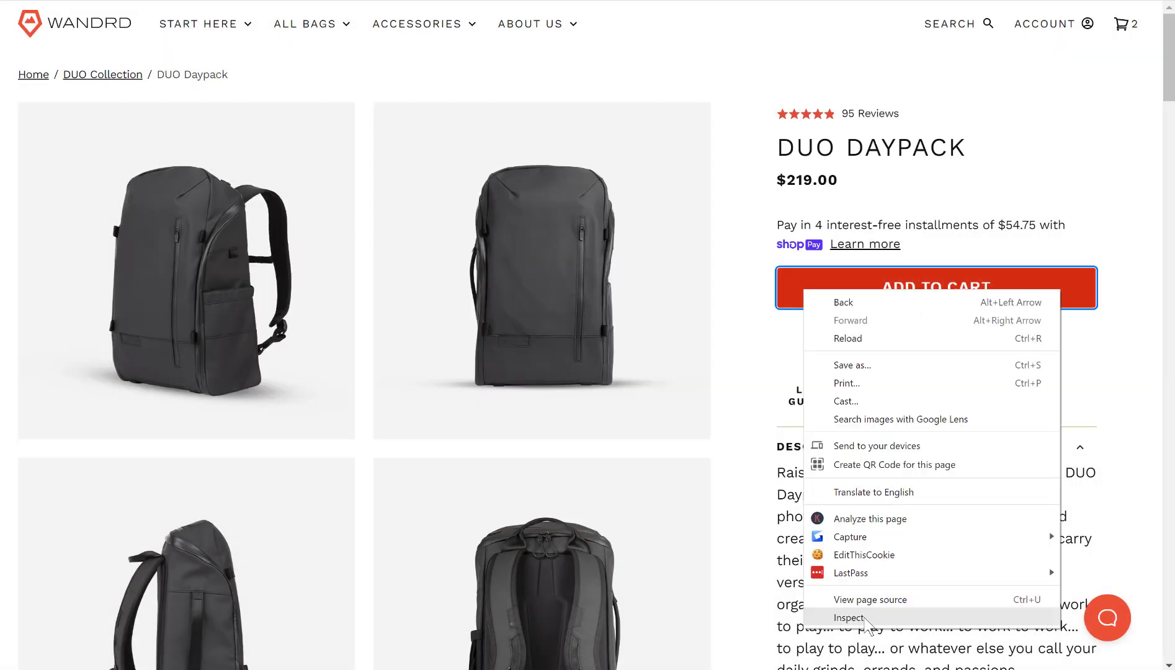
click(849, 617)
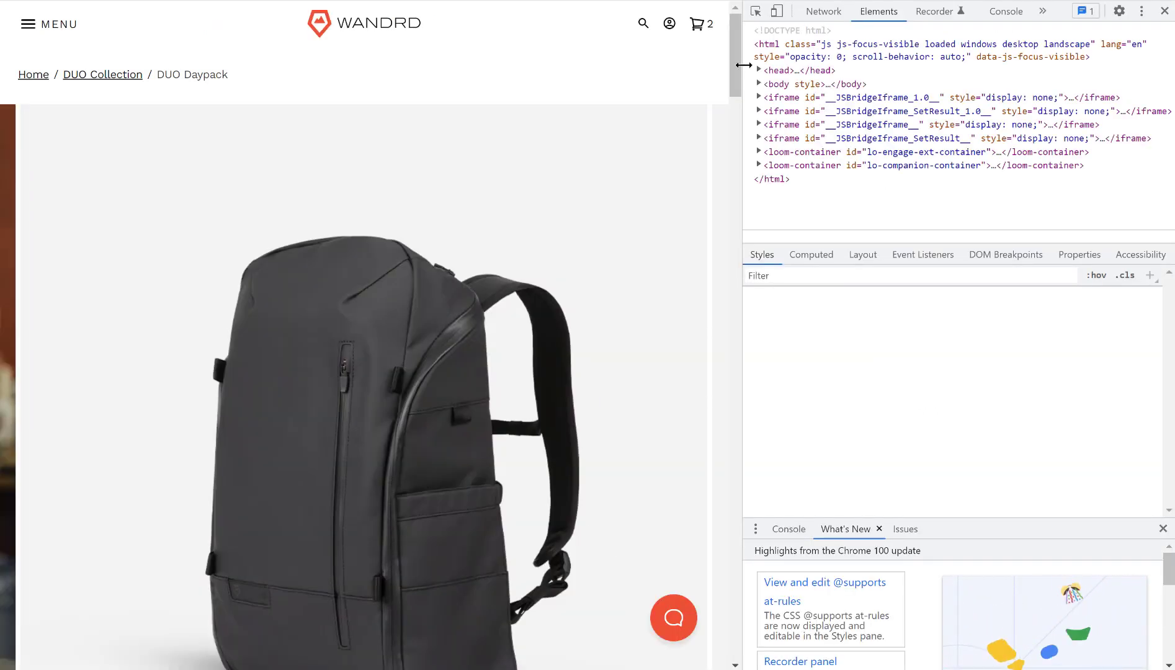
drag(750, 65, 830, 69)
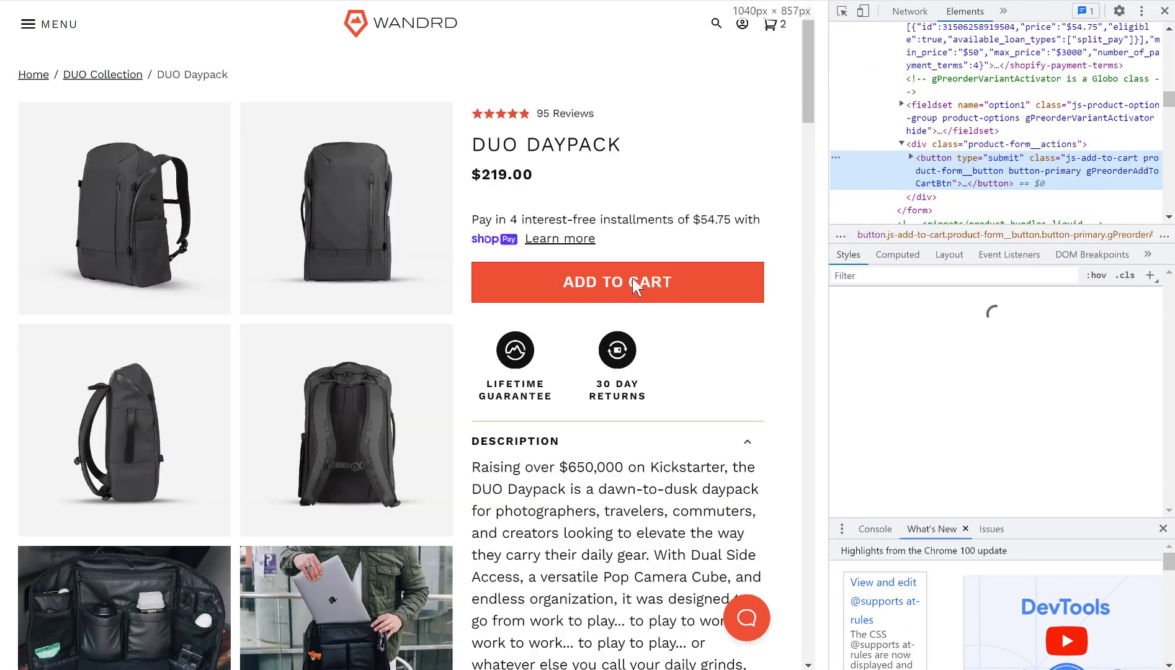
- Pick the Add to Cart button with the element inspector and copy the class value of its button element
click(842, 11)
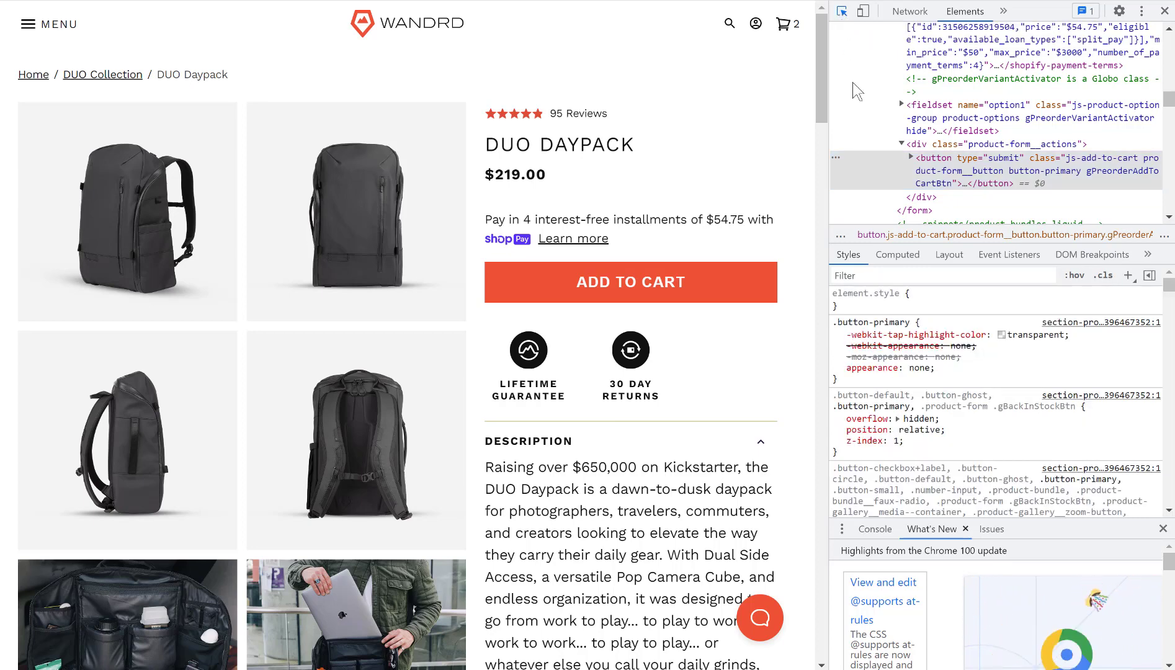
mouse_move(620, 281)
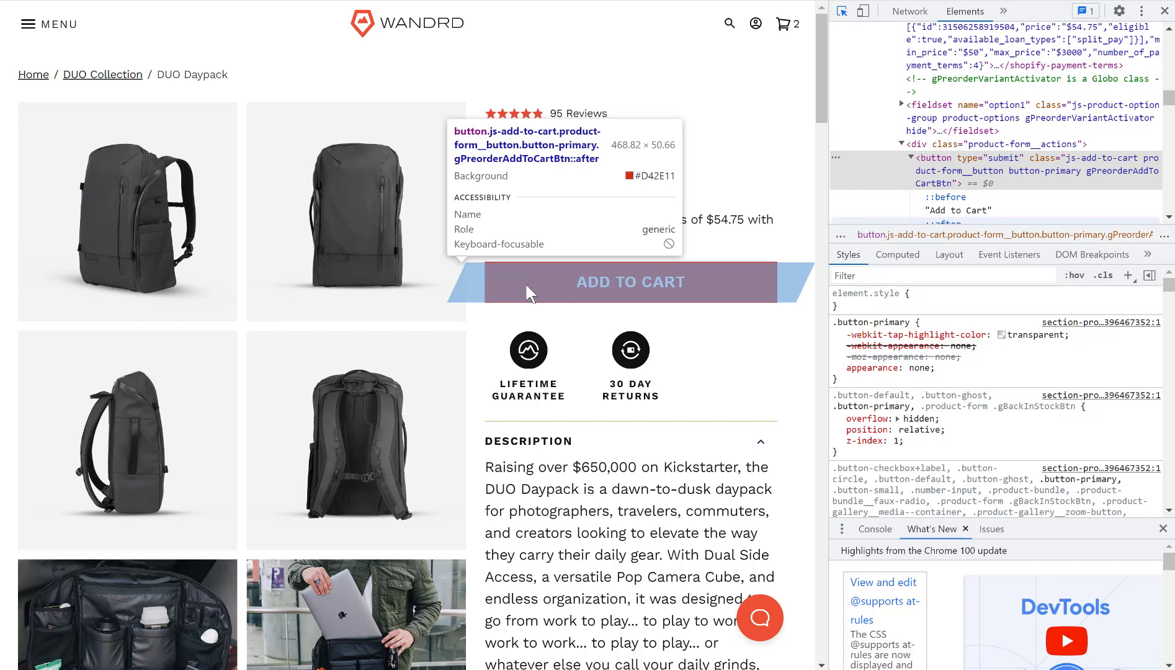
click(760, 269)
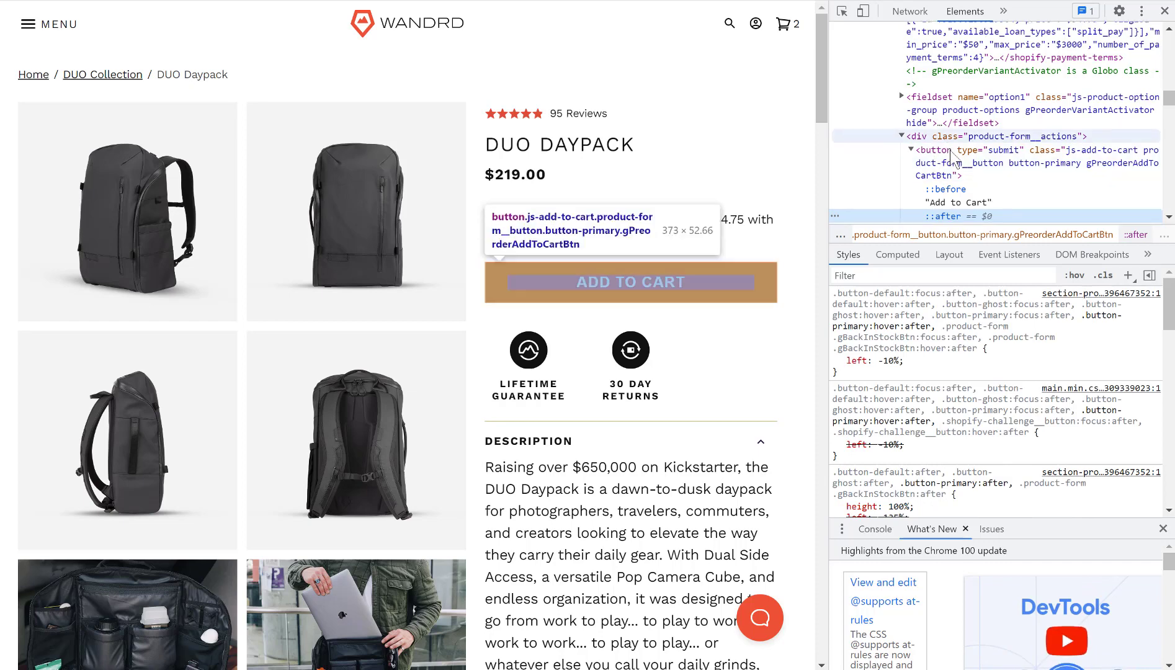
scroll(950, 162, down, 1)
scroll(953, 165, up, 1)
click(843, 11)
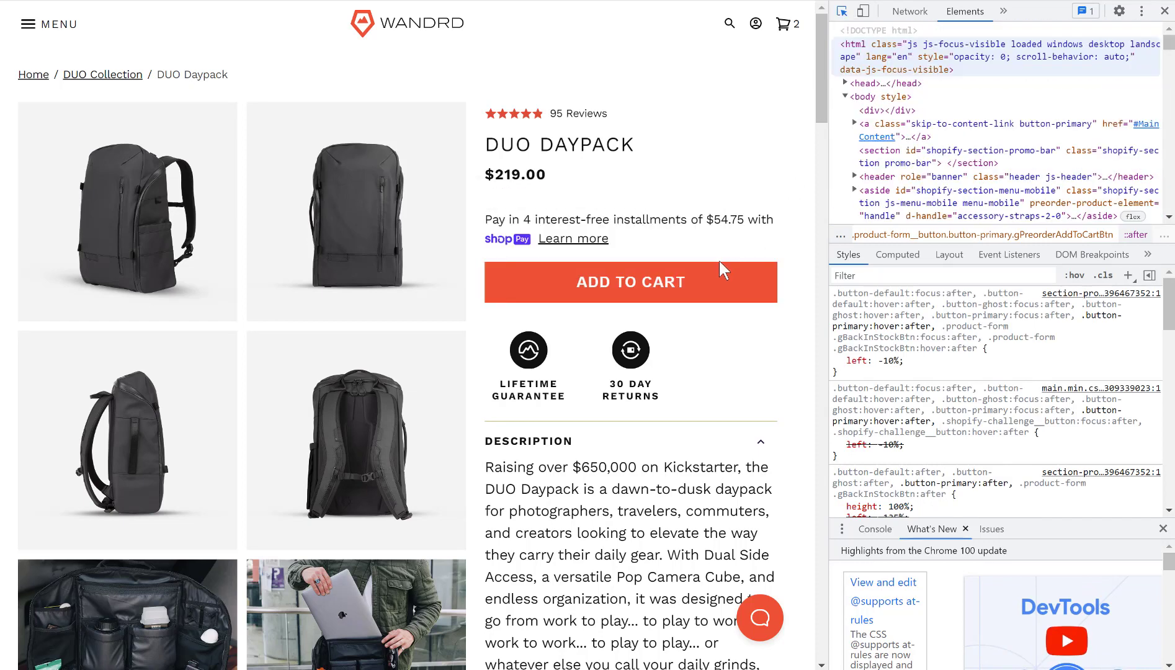
click(718, 267)
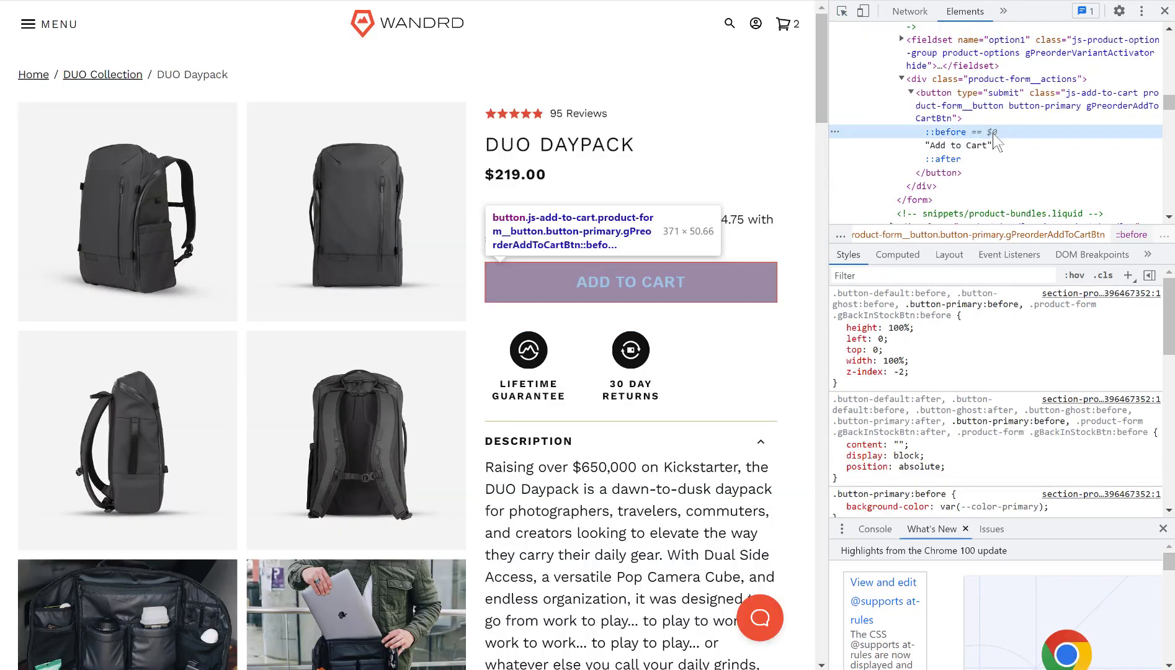
click(957, 99)
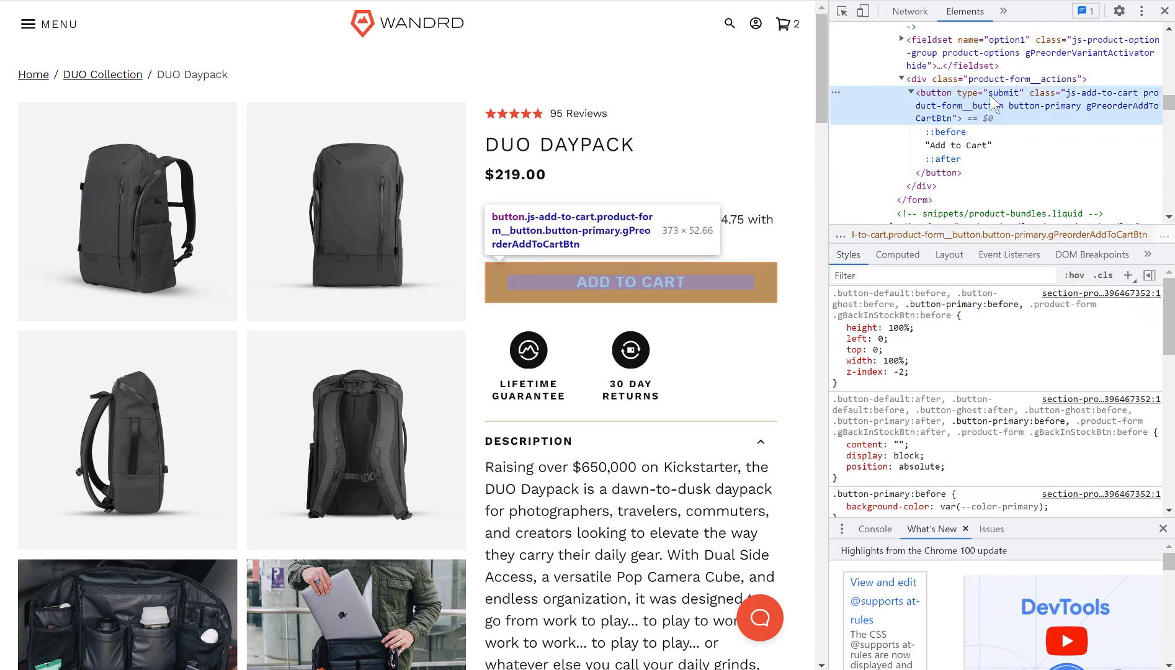
double_click(1099, 99)
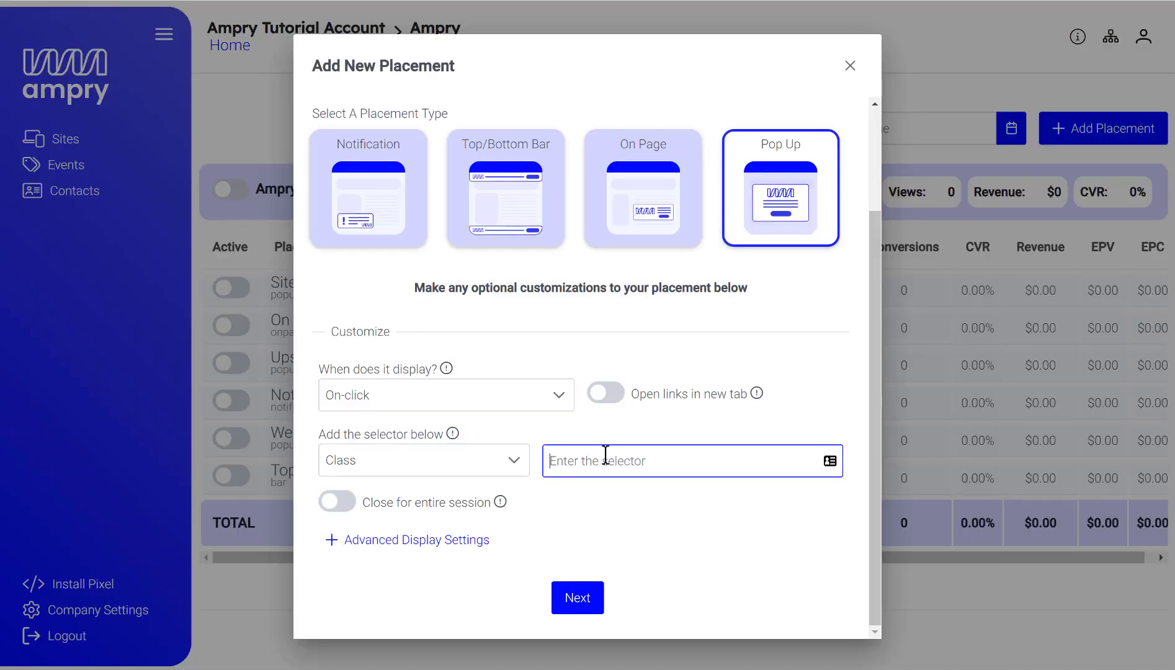
- Switch back to Ampry, paste the copied button classes as the placement's selector and expand the advanced display settings
key(ctrl+v)
click(624, 504)
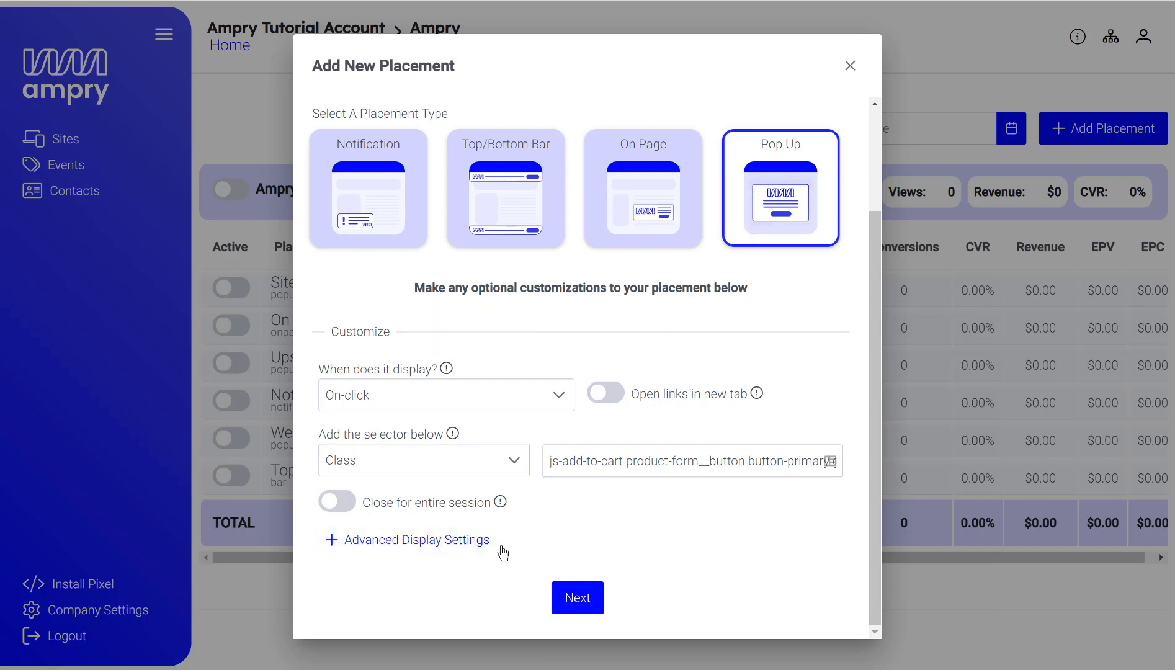
click(375, 543)
scroll(444, 513, down, 3)
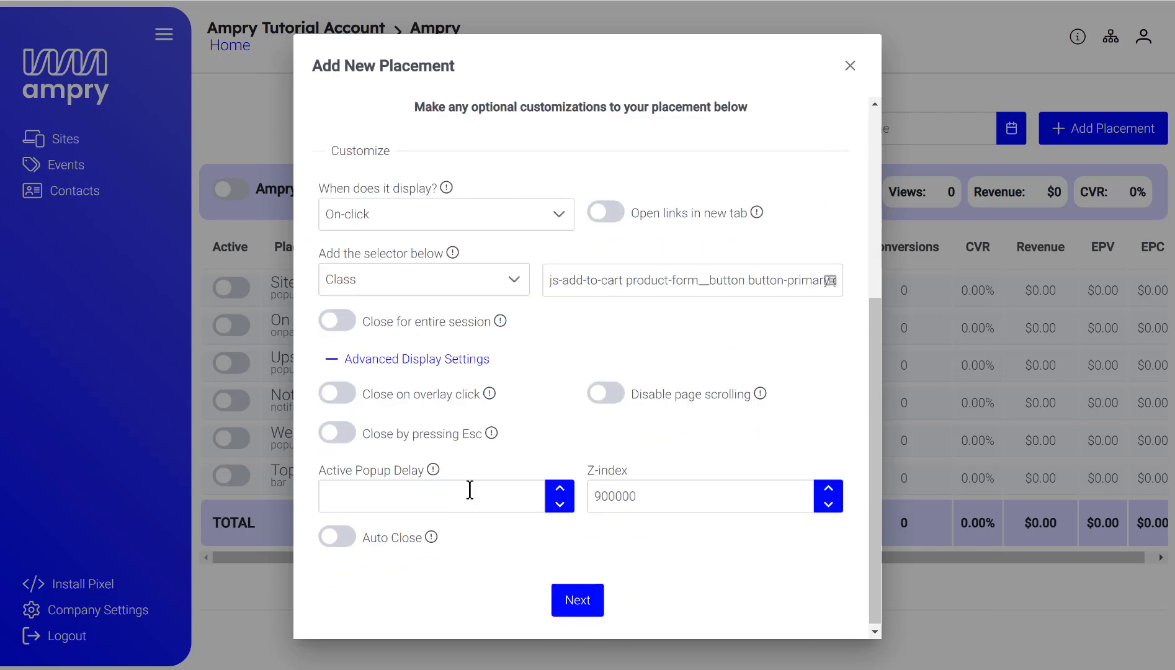
click(419, 486)
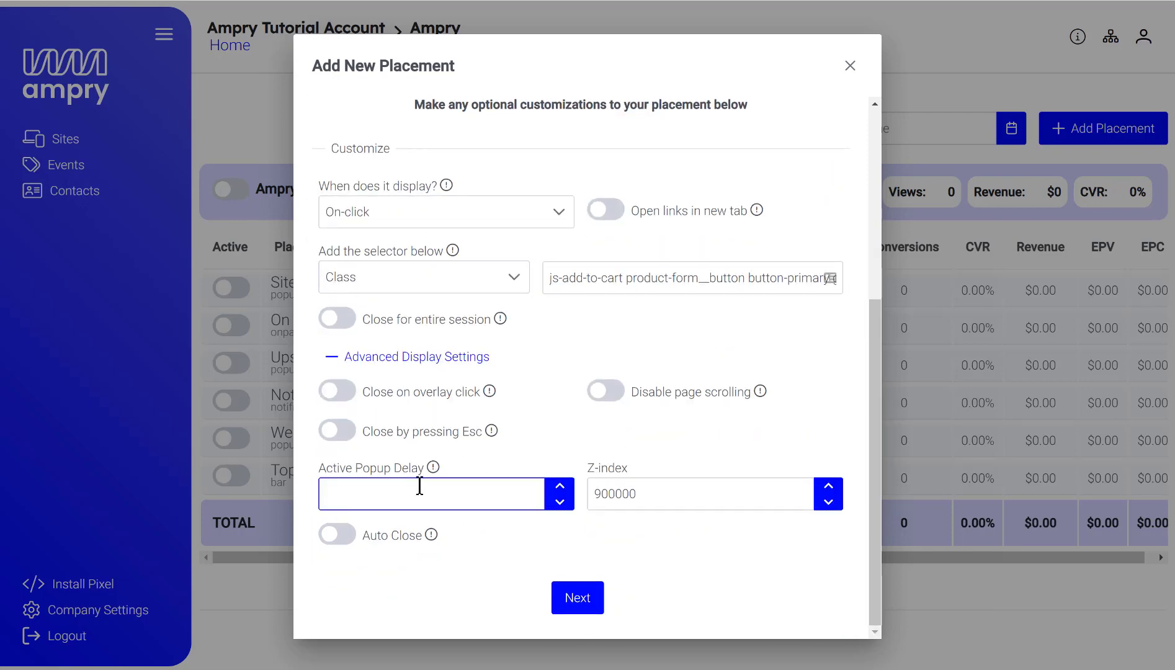
- Name the placement "prepurchase upsell" and continue to its Display settings
scroll(419, 485, up, 4)
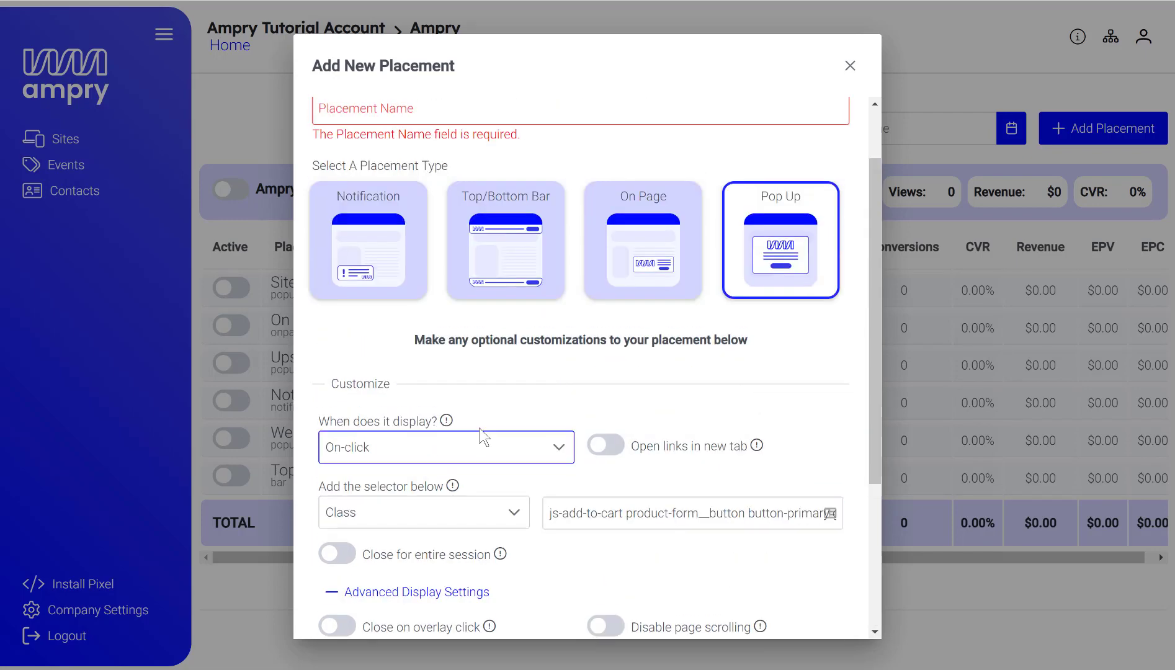
scroll(485, 430, up, 2)
click(340, 190)
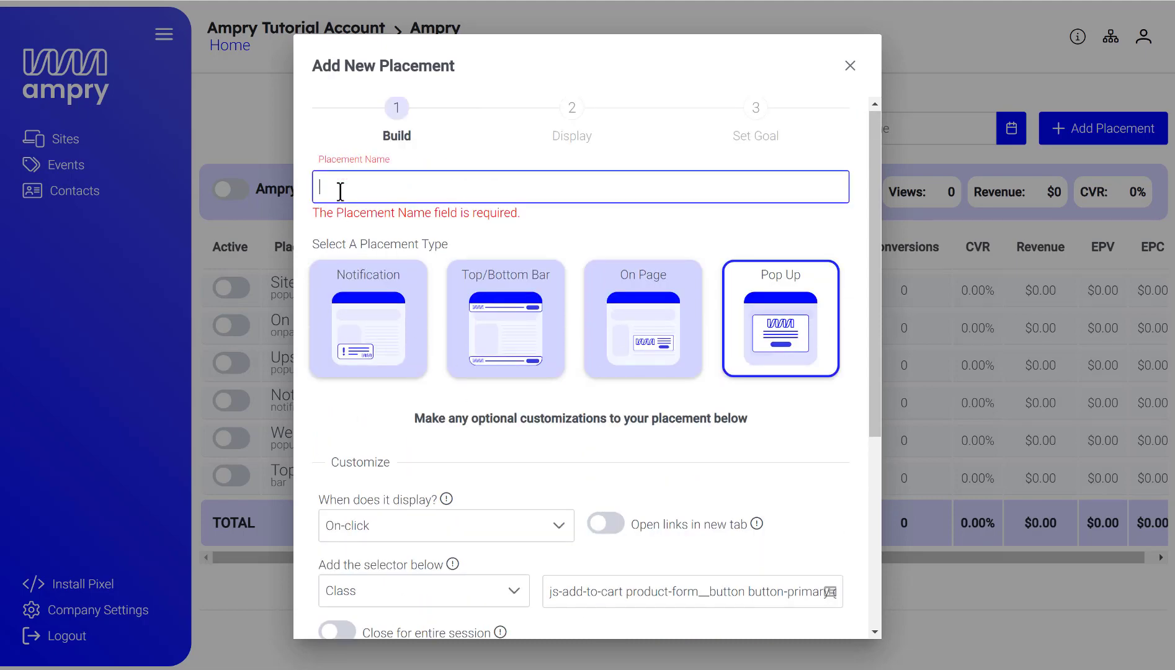
text(prepurchase upsell)
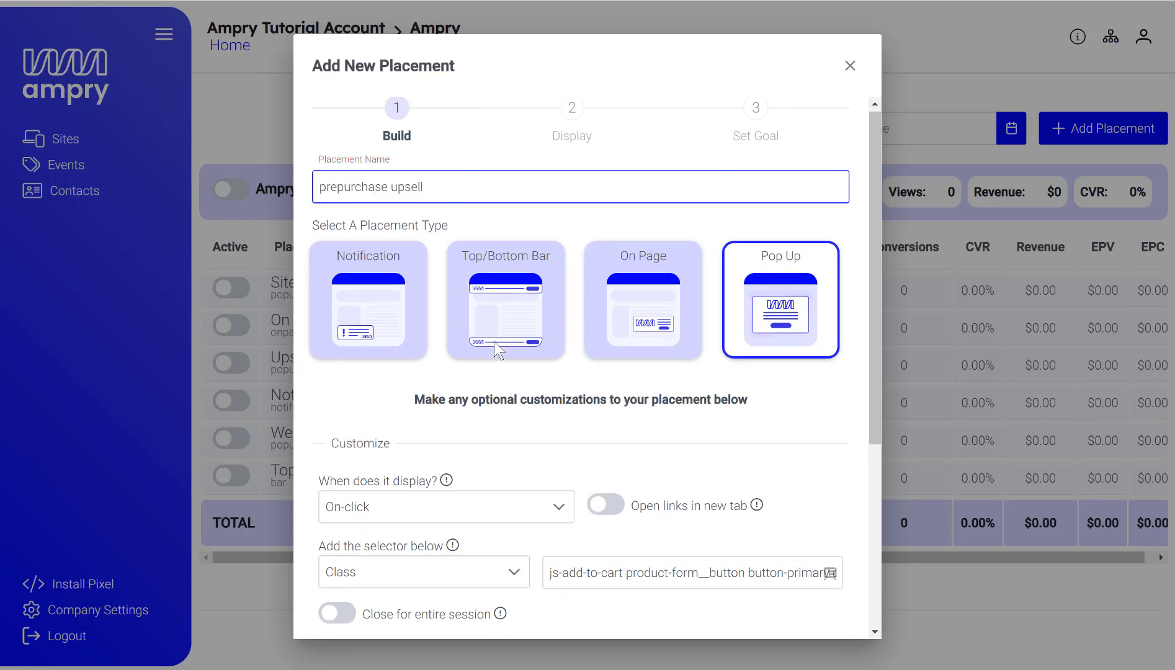
scroll(509, 379, down, 3)
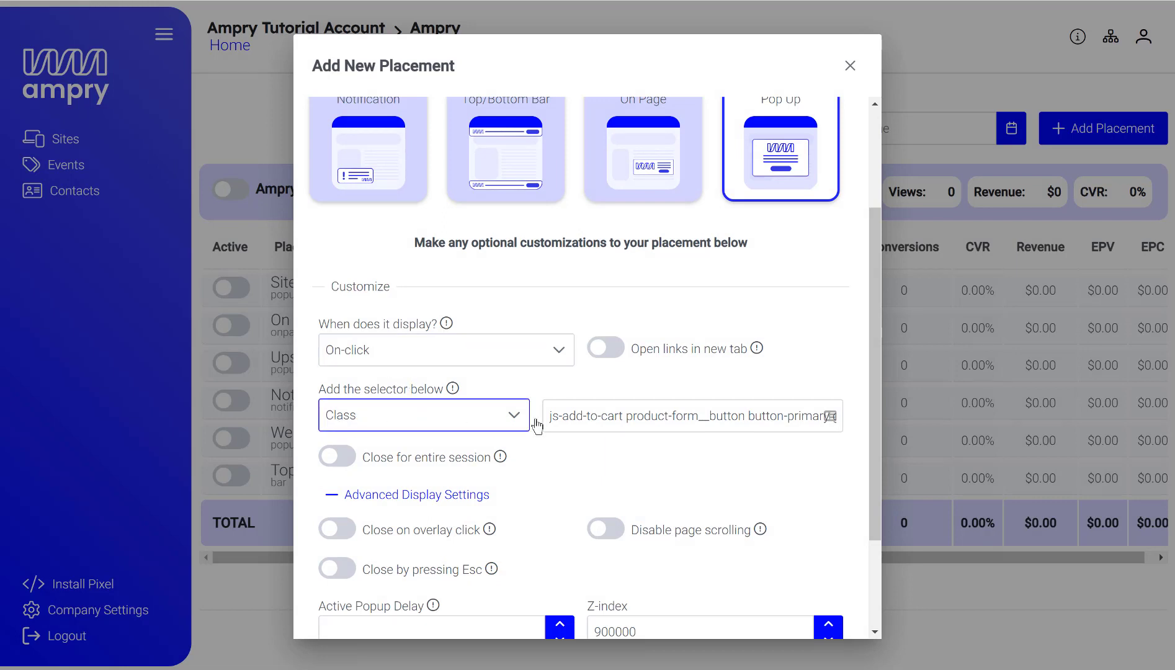
click(590, 419)
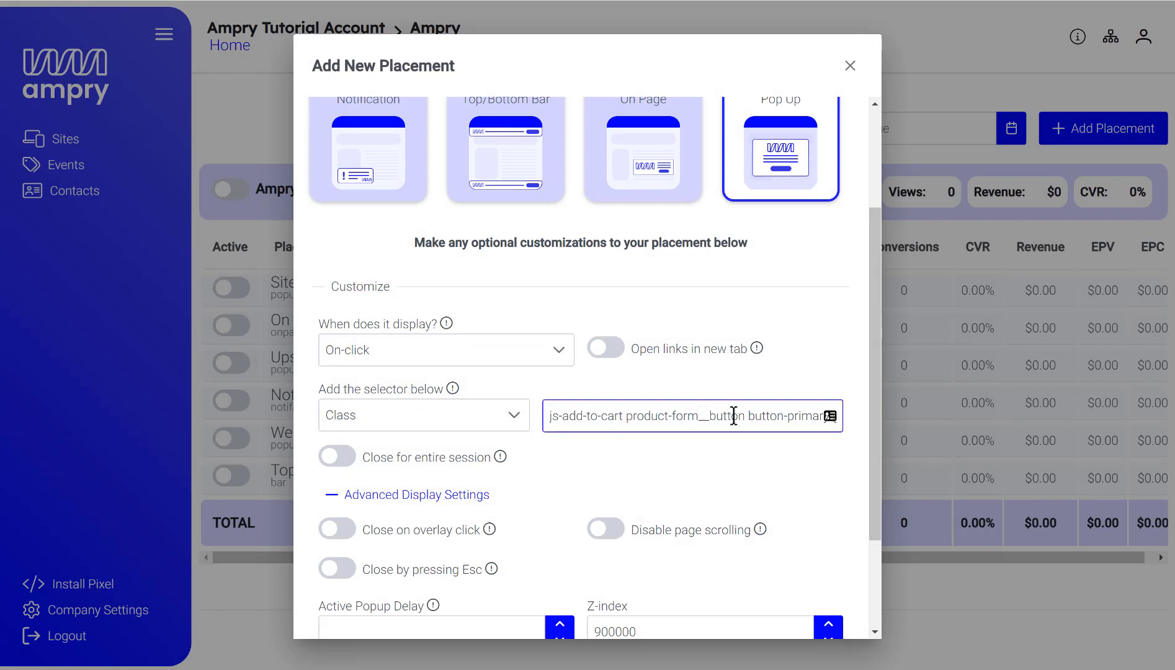
scroll(580, 454, down, 3)
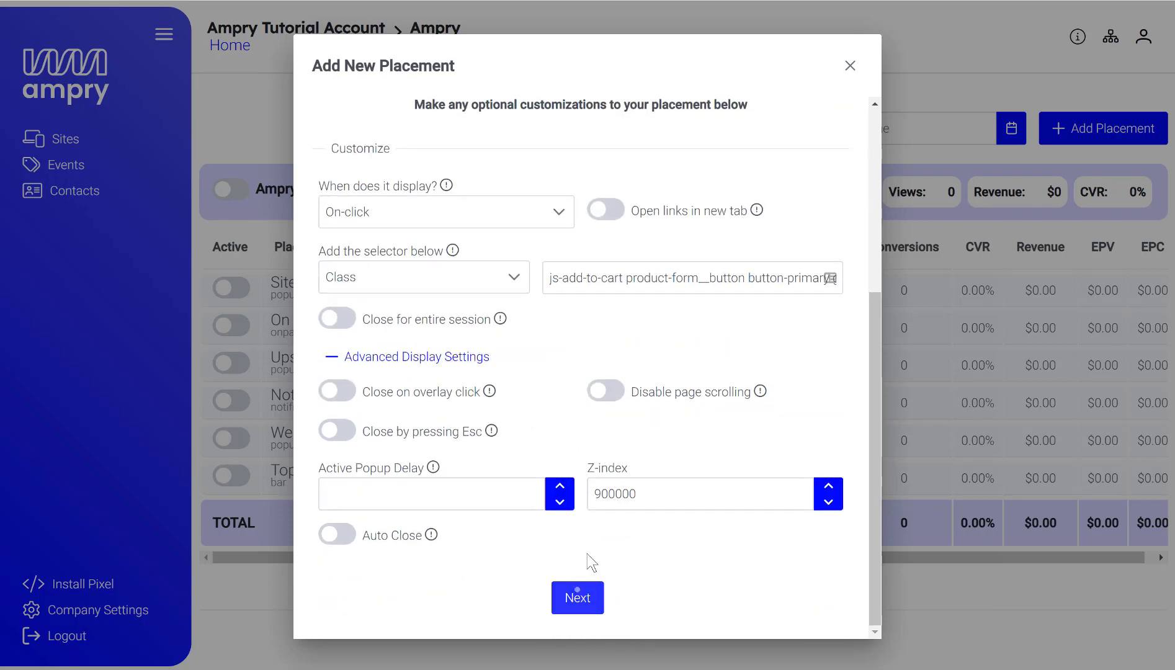
click(581, 595)
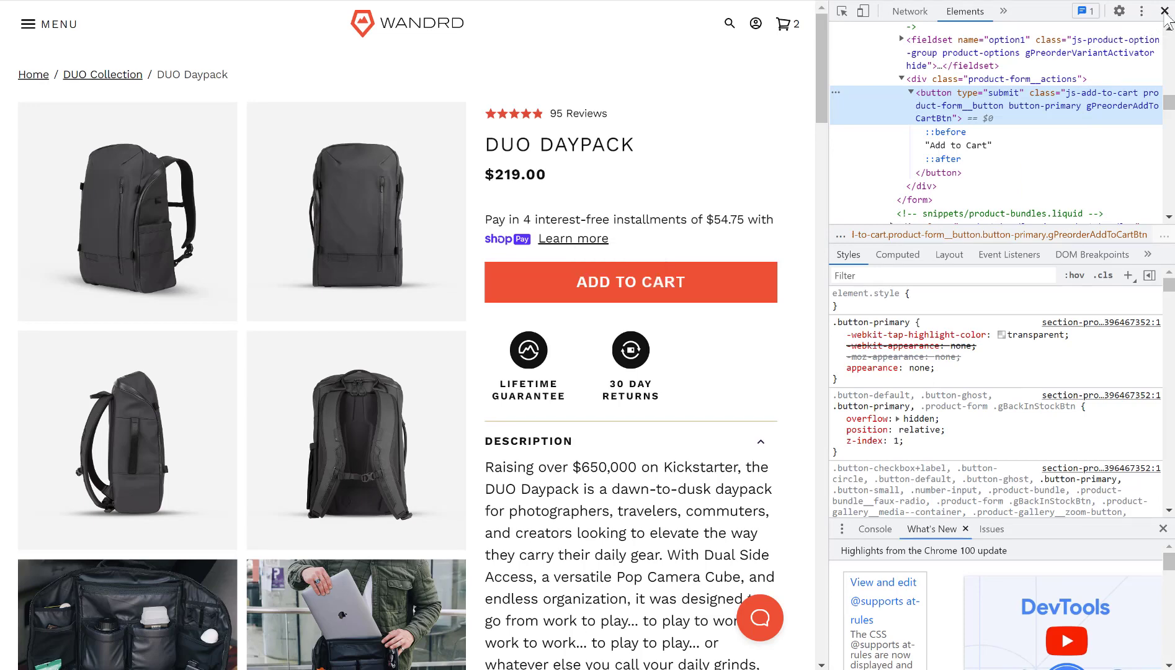
- Close the developer tools on the DUO Daypack page and return to the placement's Display settings in Ampry
click(1164, 11)
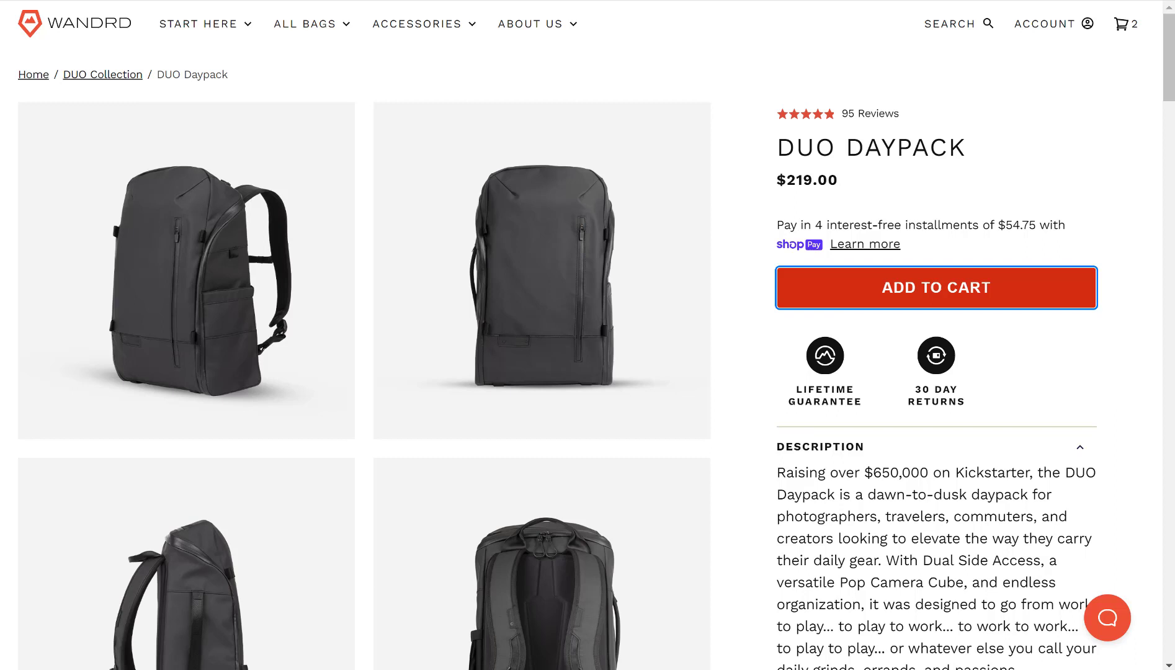
key(Tab)
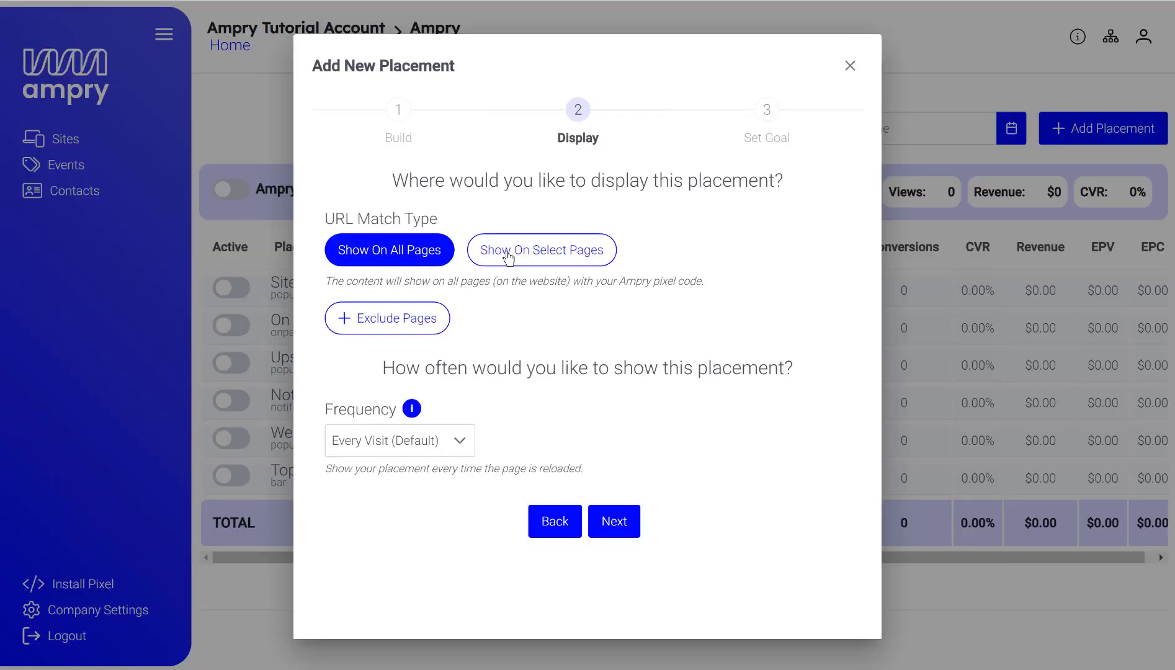
- Limit the placement to select pages and add a URL rule with the Contains match type
click(503, 251)
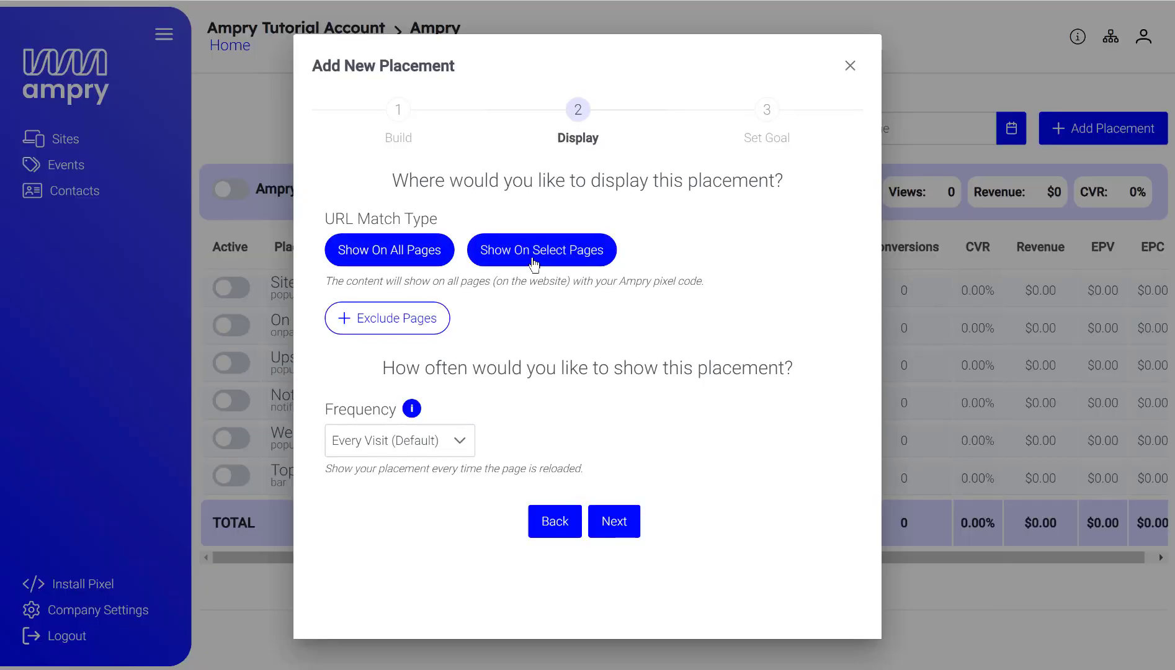
click(381, 321)
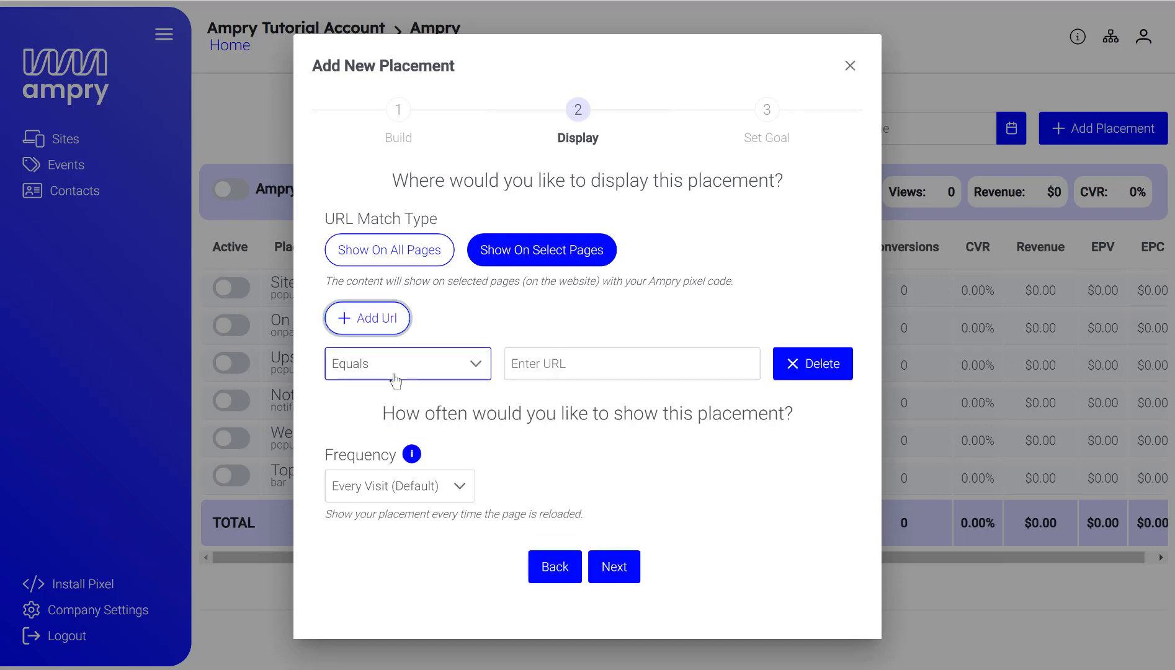
click(397, 374)
click(390, 402)
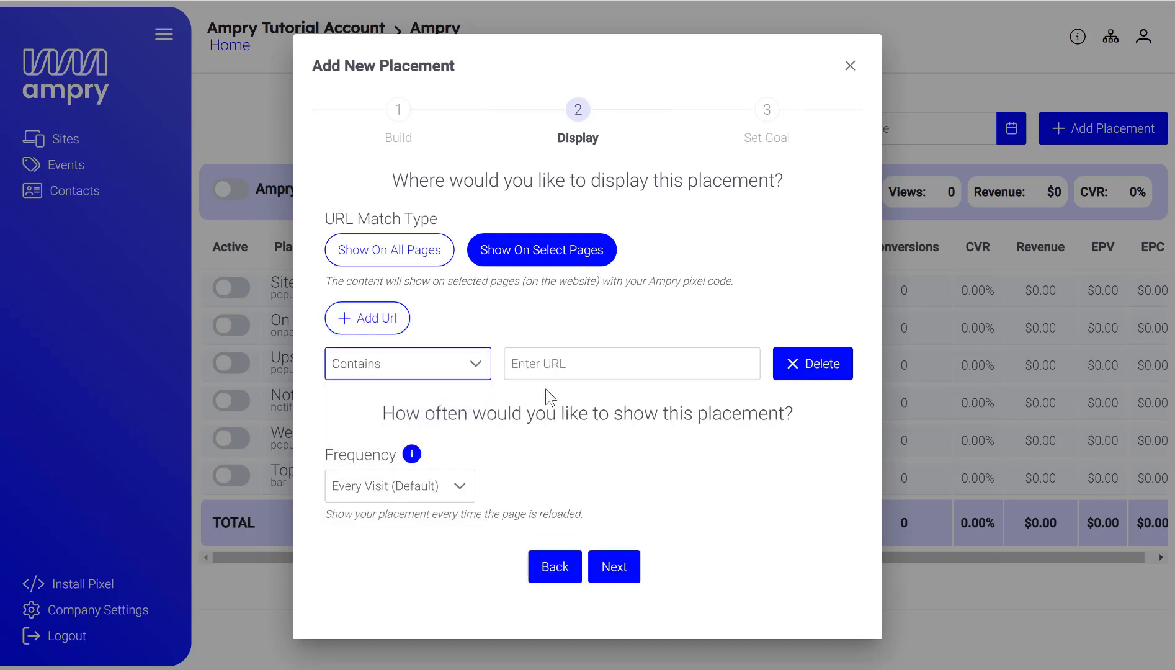
text(https://www.wandrd.com/collections/duo-collection/products/duo)
click(538, 362)
key(shift+Home)
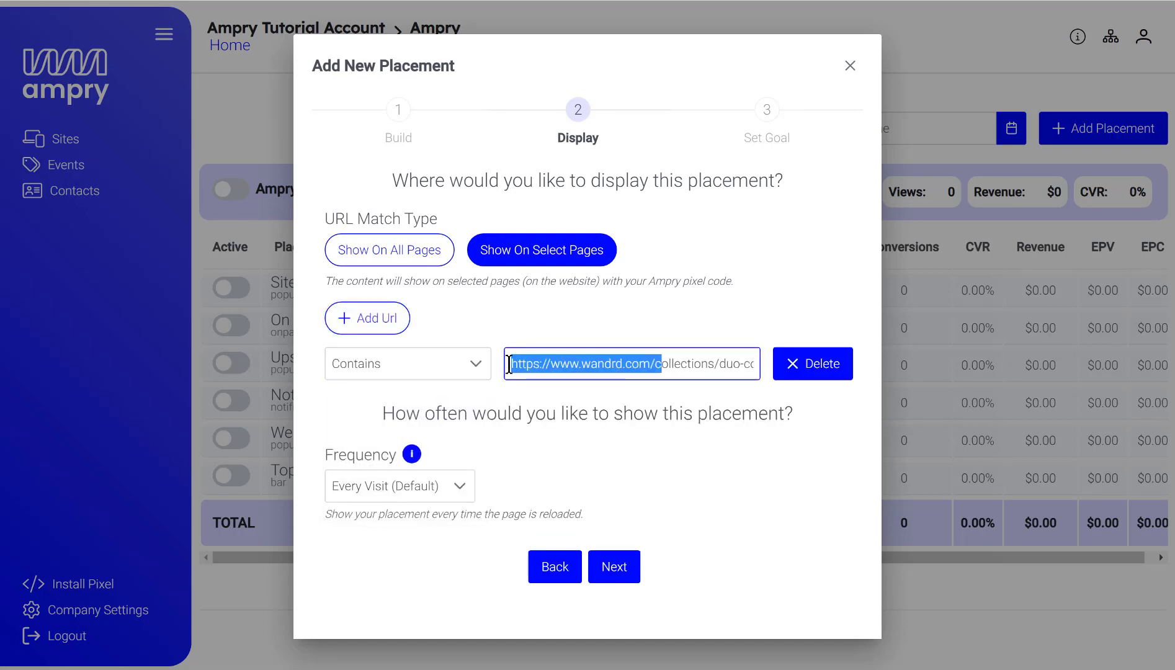
click(551, 365)
drag(583, 367, 517, 374)
key(BackSpace)
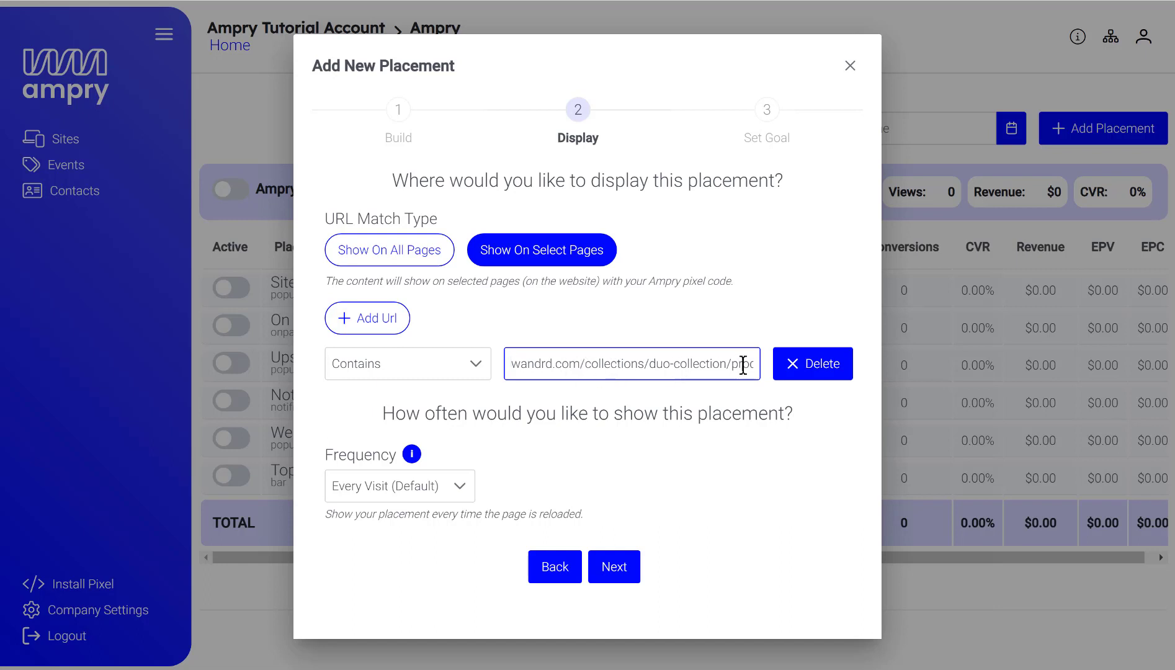
click(717, 400)
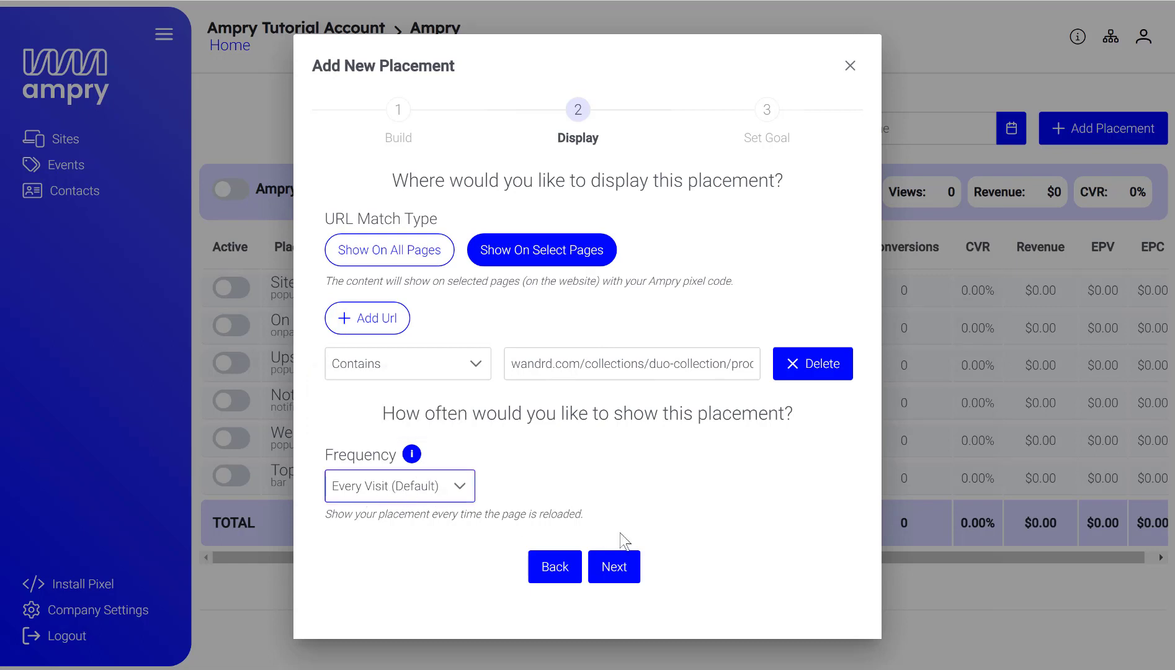
- Continue to the goal settings, choose Sale as the placement's goal event and close the dialog without adding the placement
click(615, 567)
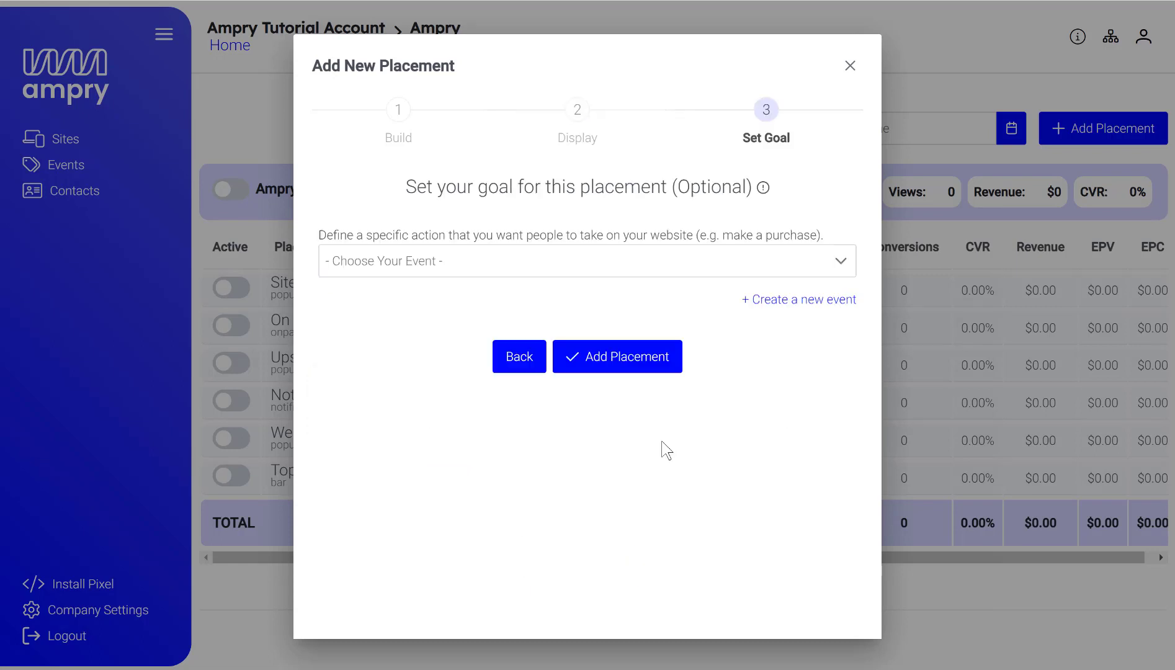
click(632, 269)
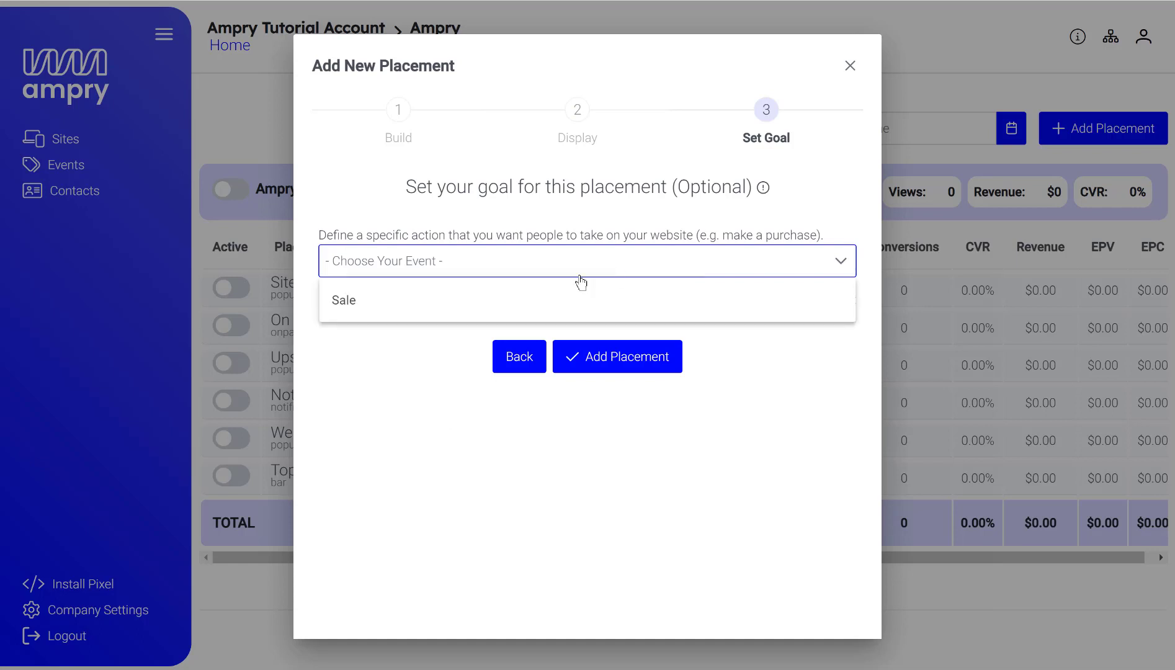
click(370, 309)
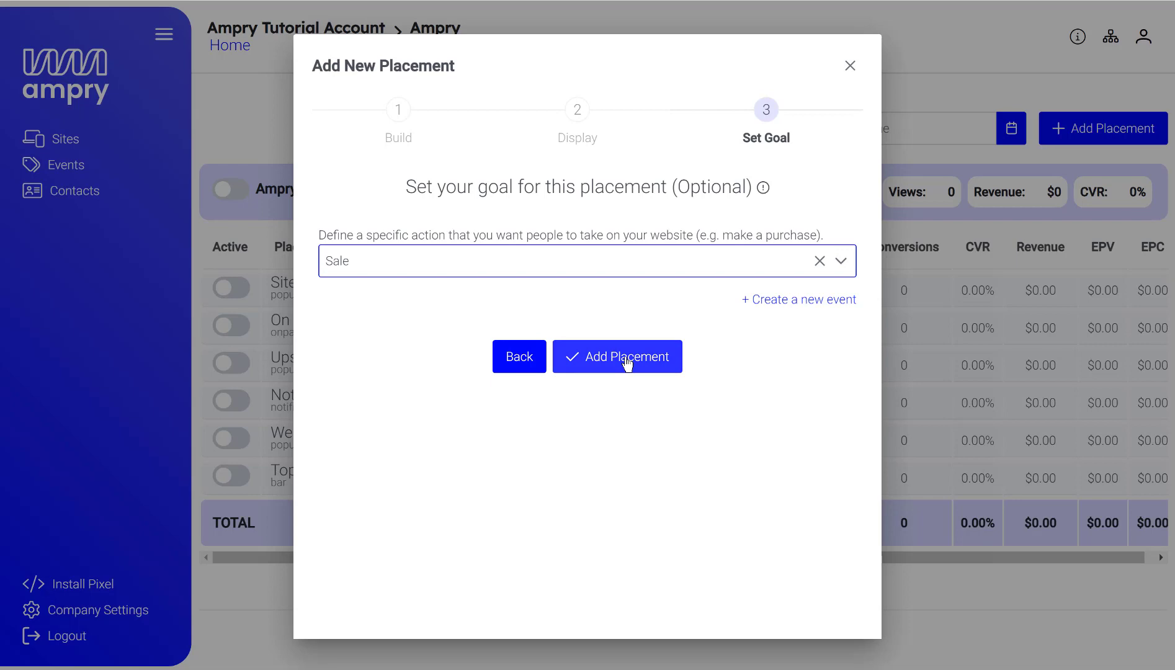
click(852, 68)
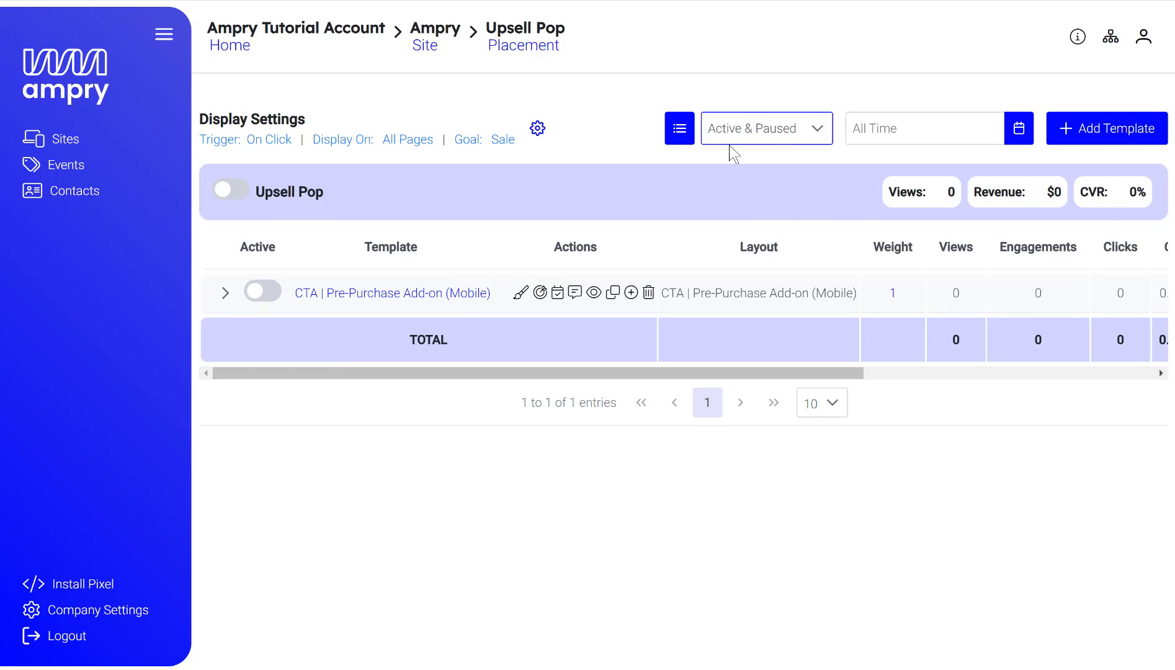
- Start a new template for the Upsell Pop placement with the [zLegacy] eComm (3 ads) layout and preview it on tablet and phone
click(1106, 128)
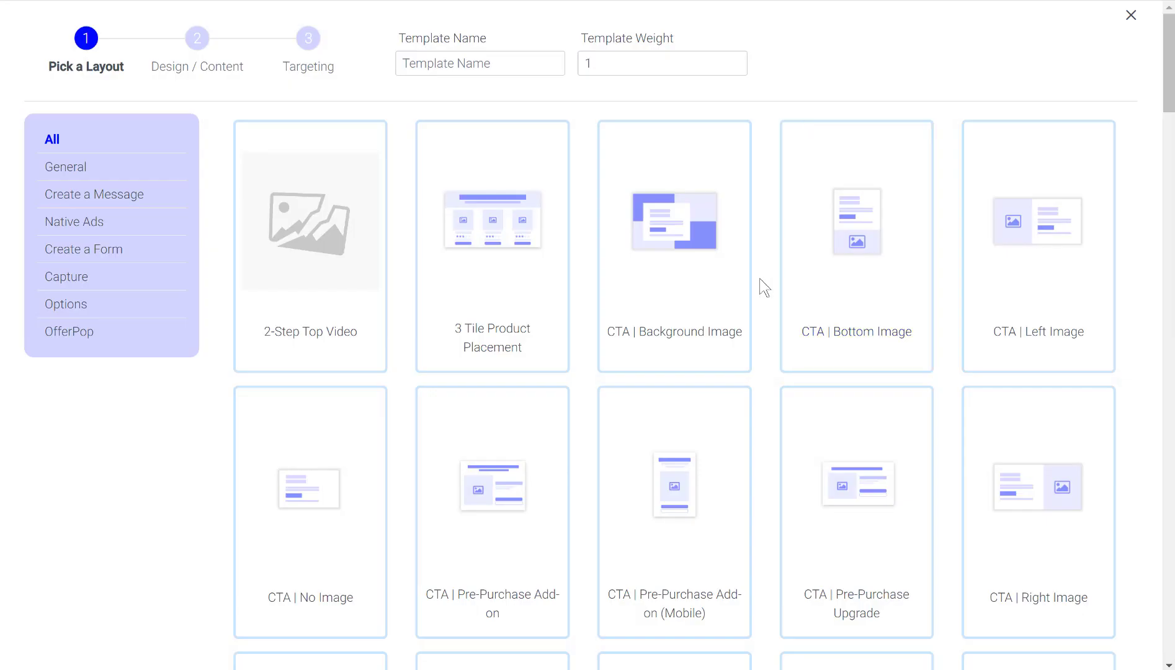
scroll(610, 425, down, 20)
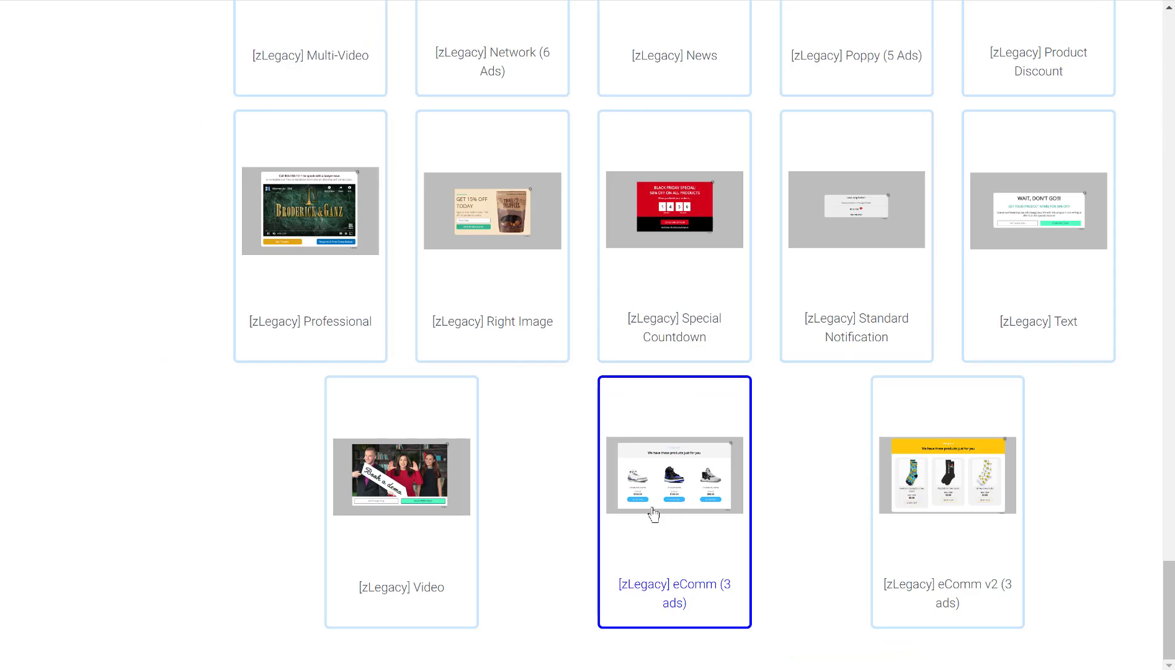
click(662, 560)
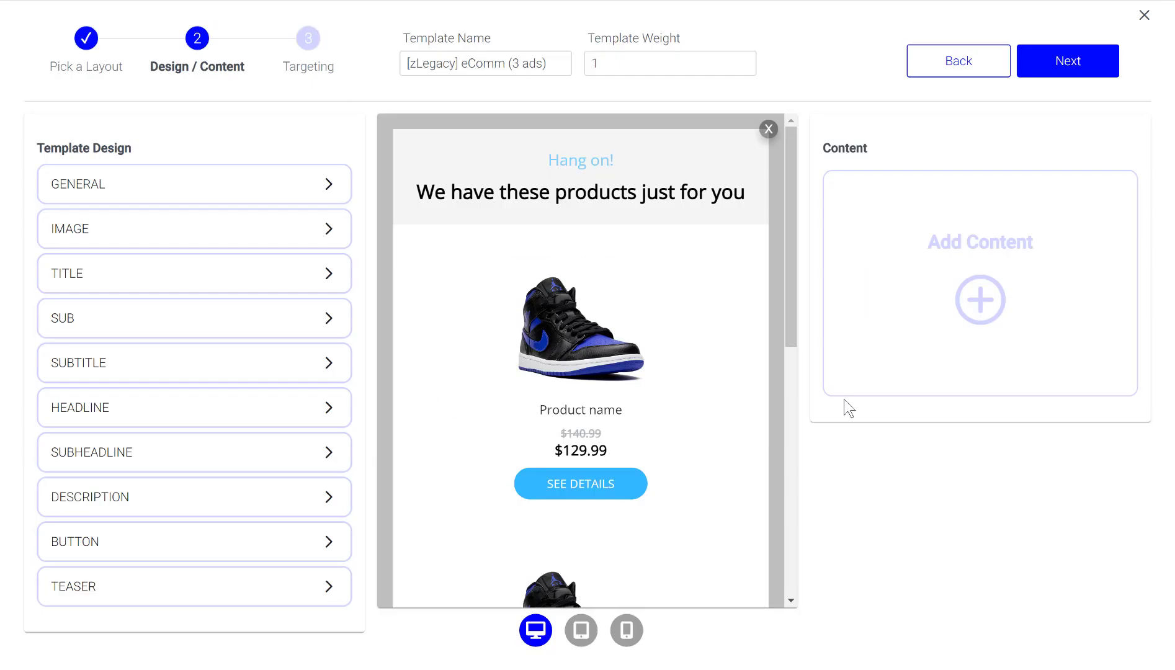
click(593, 634)
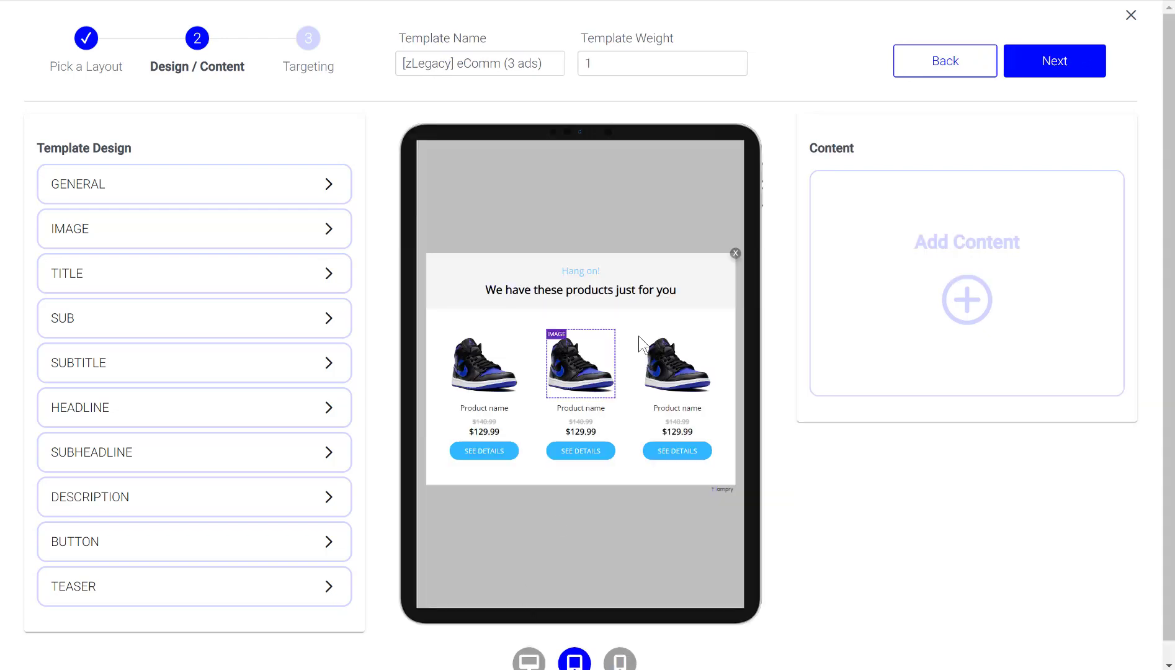
click(621, 661)
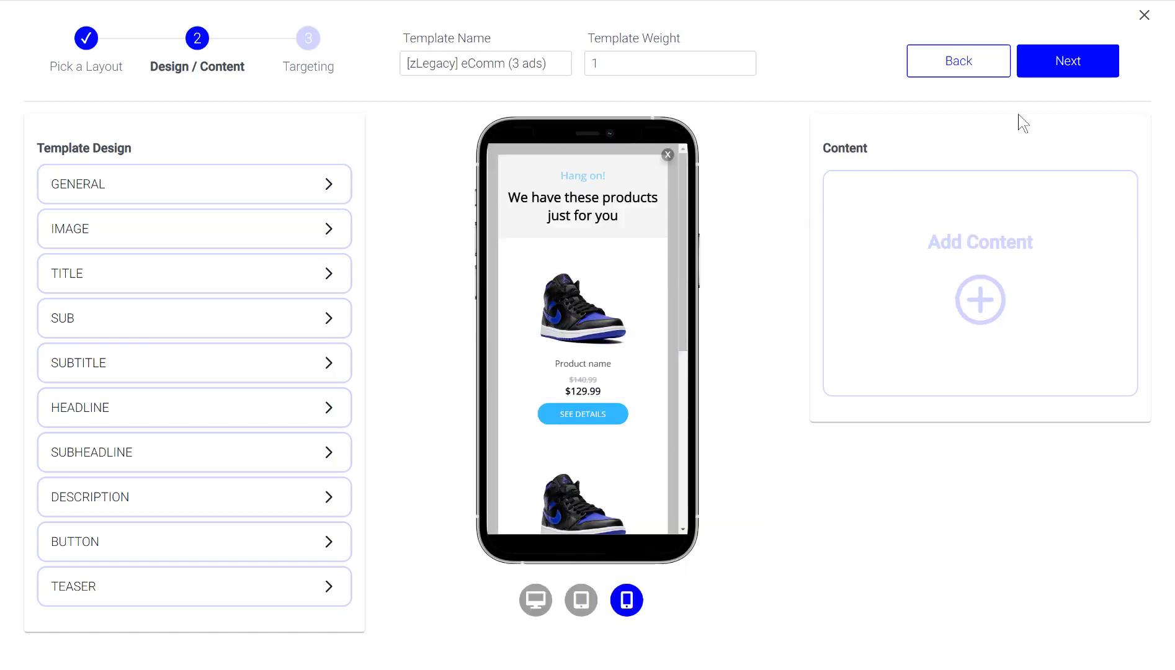
- Return to layout selection, choose the CTA | Pre-Purchase Add-on (Mobile) layout and preview it in the mobile view
click(91, 38)
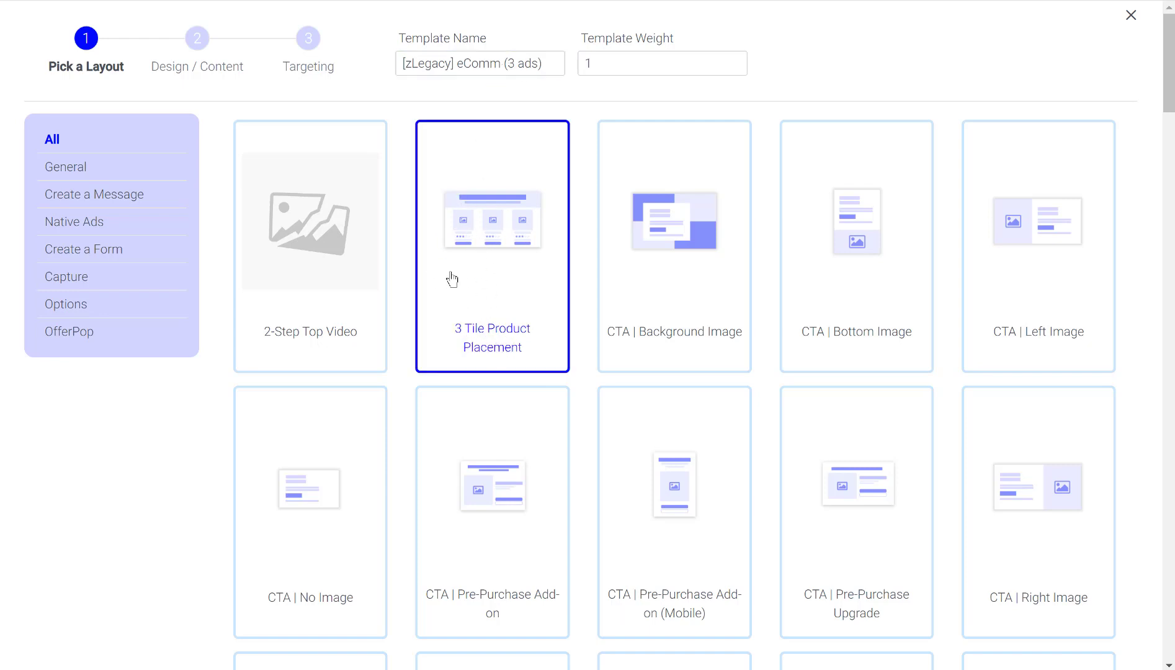
click(423, 70)
scroll(483, 456, down, 1)
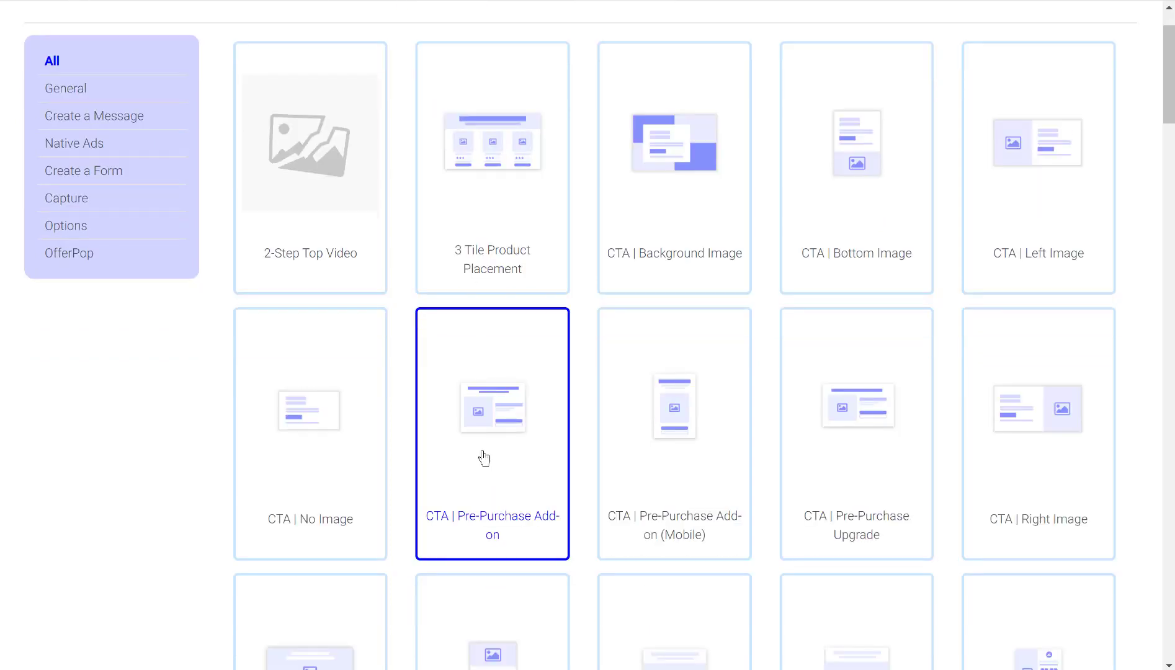
scroll(485, 463, down, 1)
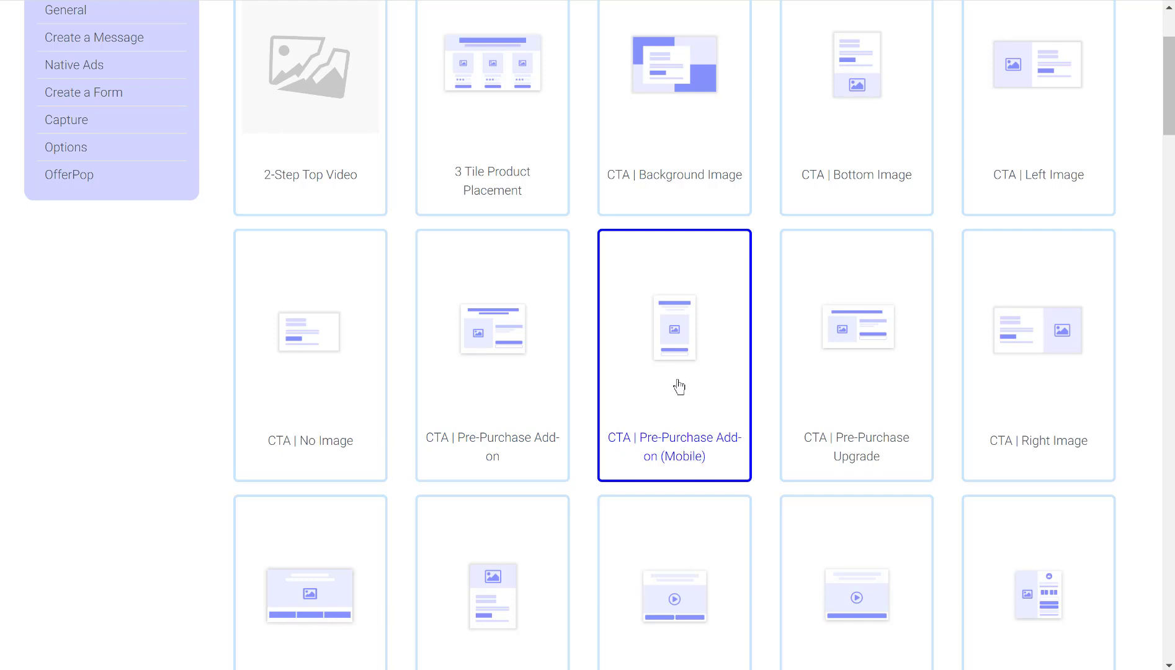
click(679, 387)
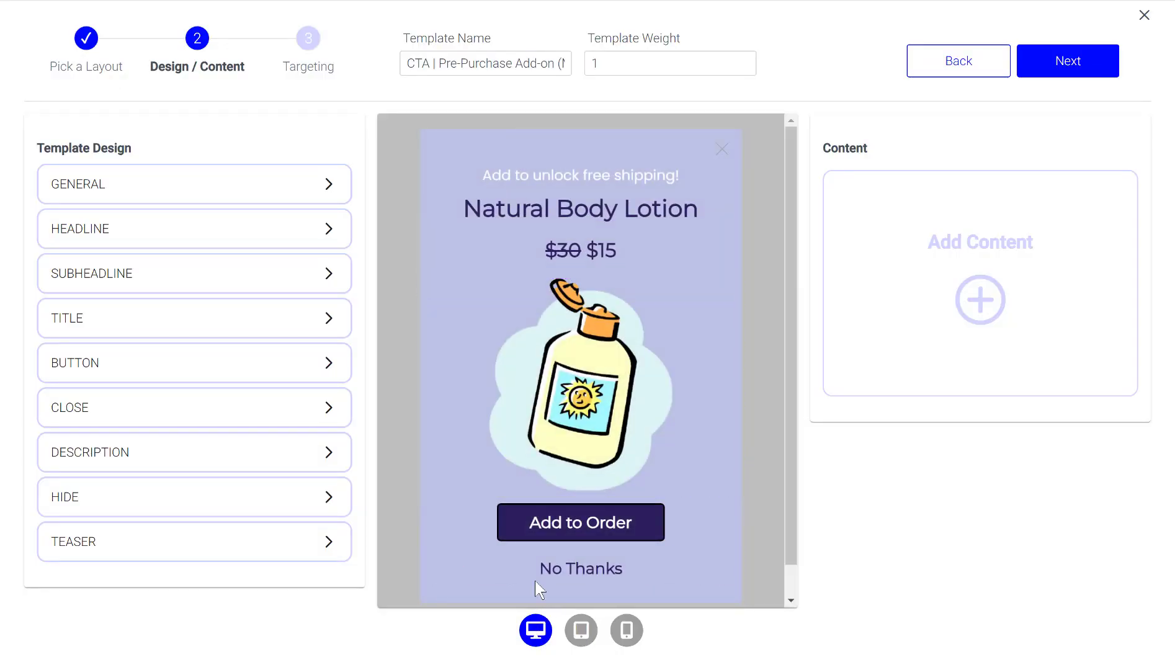
click(581, 631)
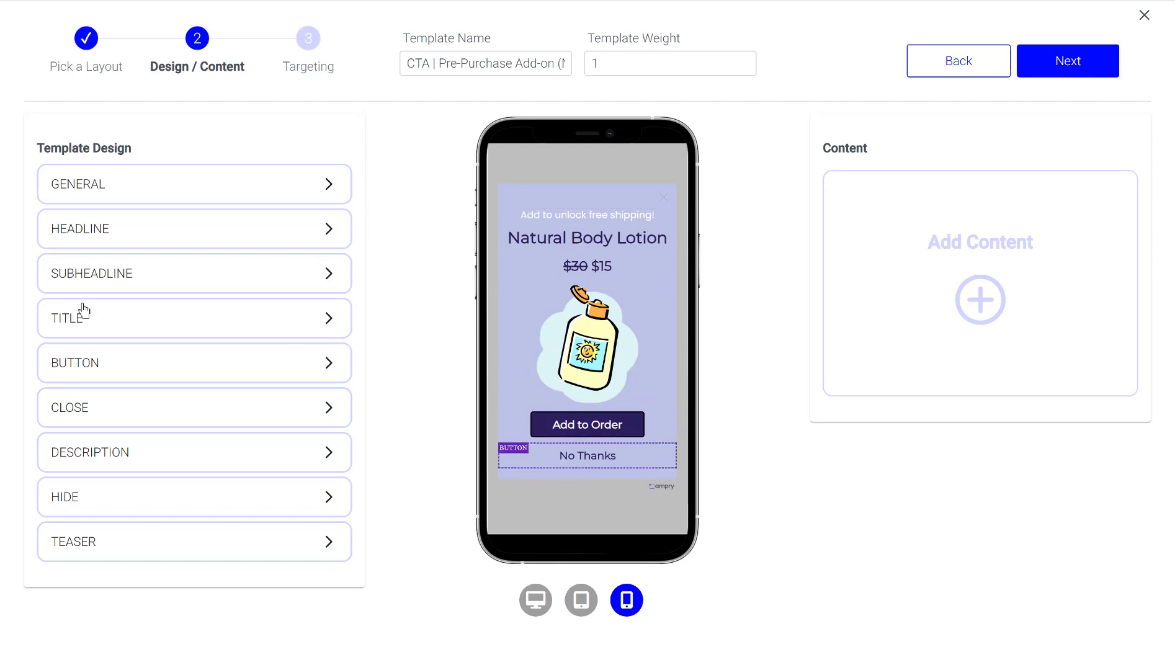
- Try a smaller max width in the template's General design settings and set it back to 450 px
click(133, 318)
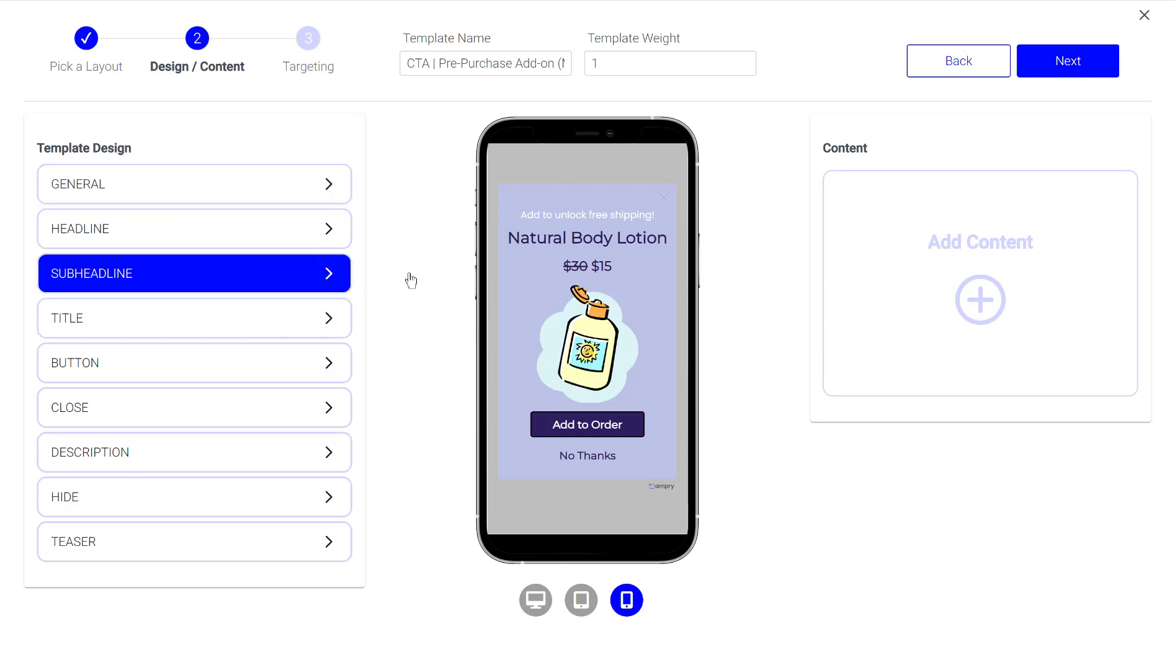
click(142, 197)
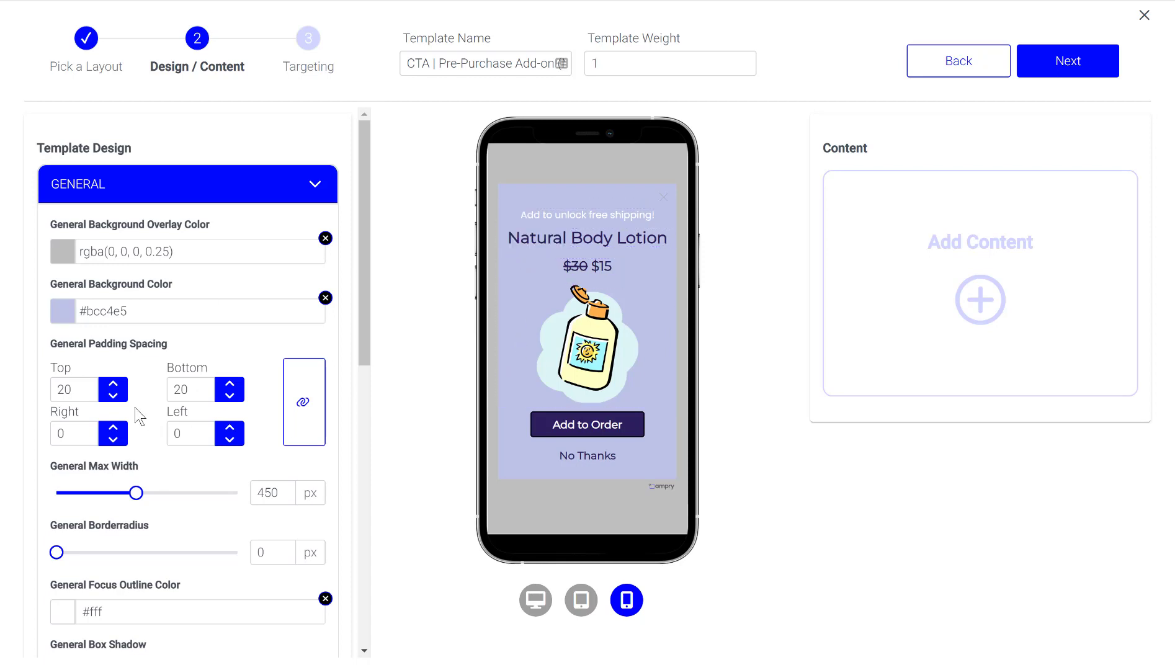
click(74, 391)
scroll(81, 410, down, 2)
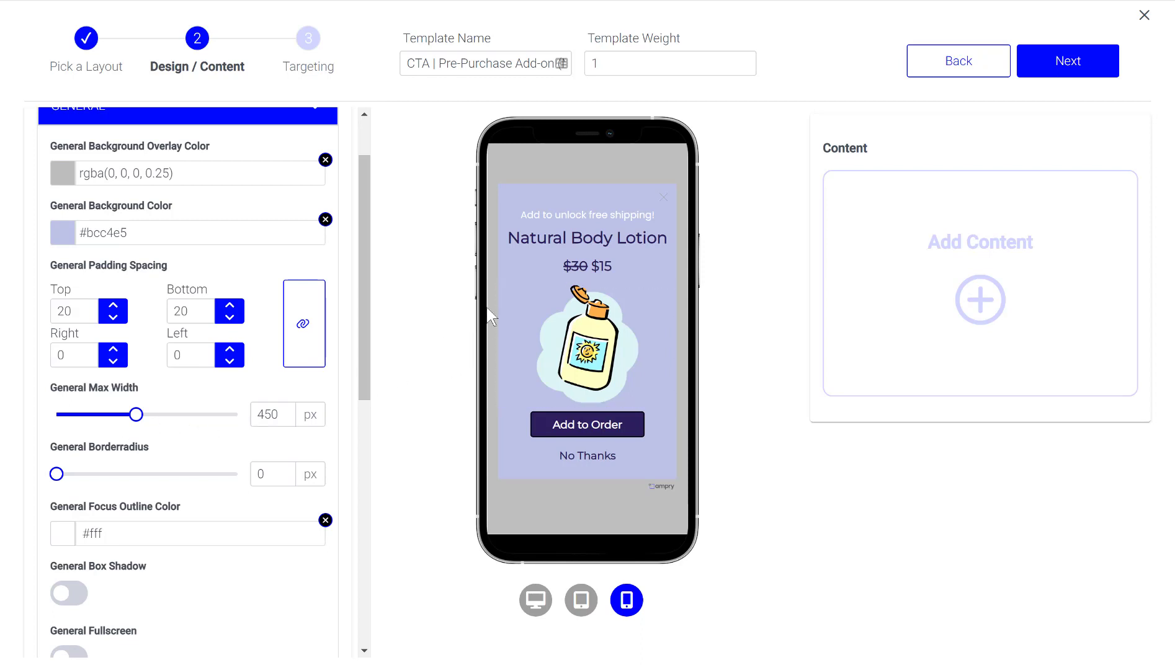
mouse_move(136, 415)
mouse_down()
mouse_move(199, 415)
mouse_move(131, 414)
mouse_up()
double_click(261, 419)
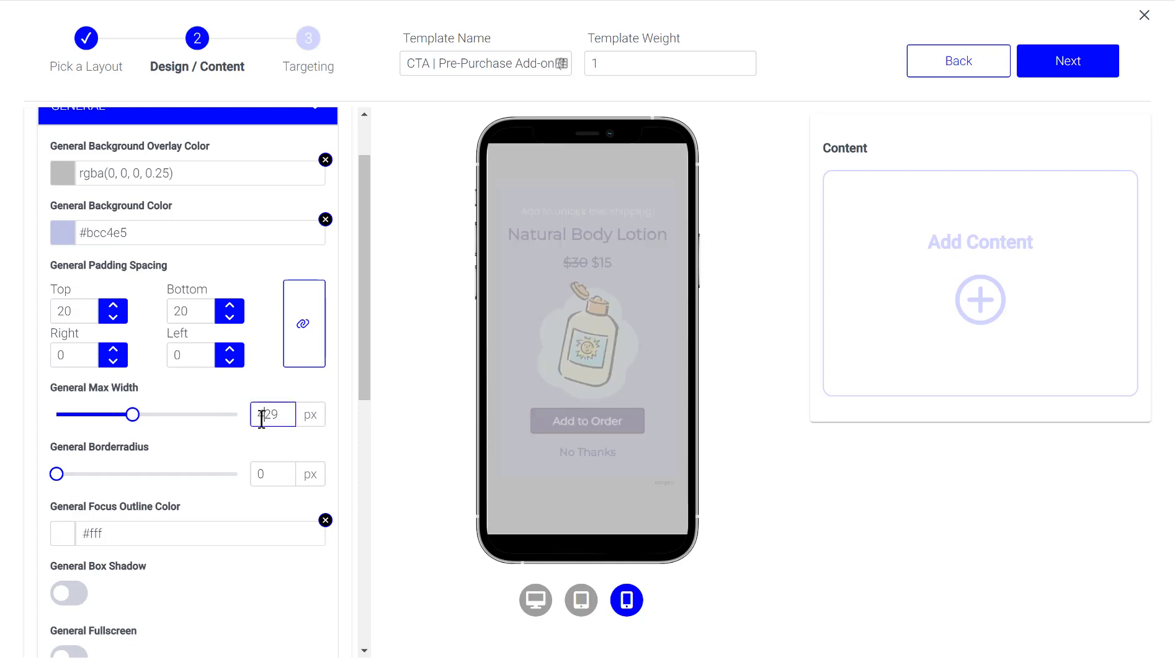
text(450)
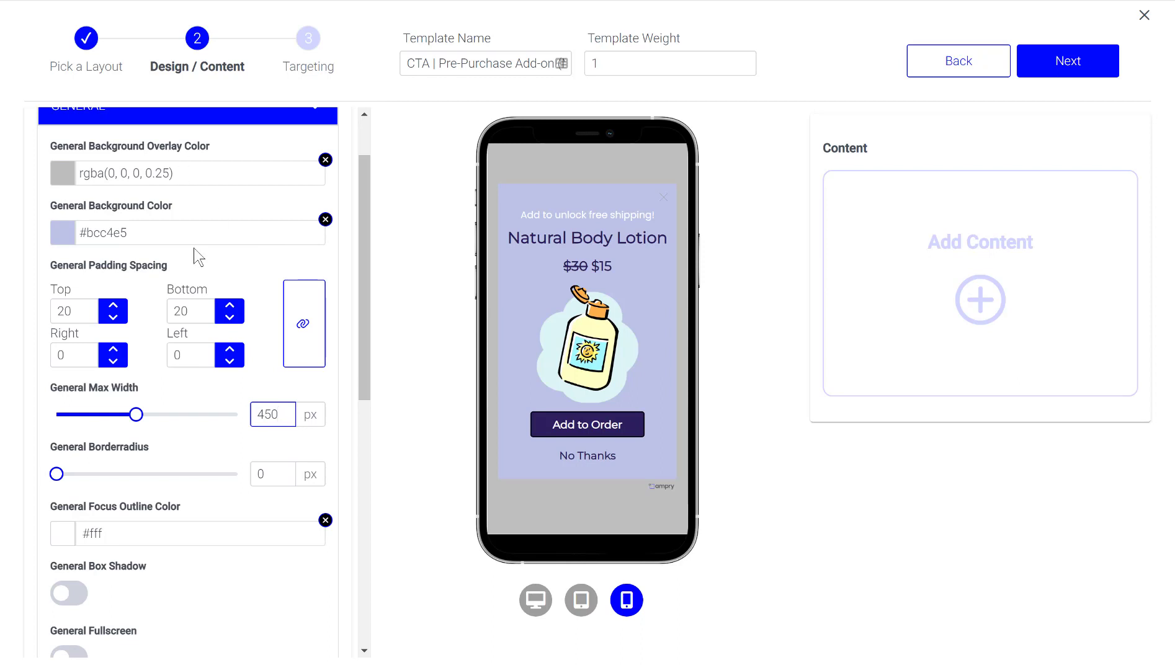
scroll(198, 254, up, 2)
click(200, 181)
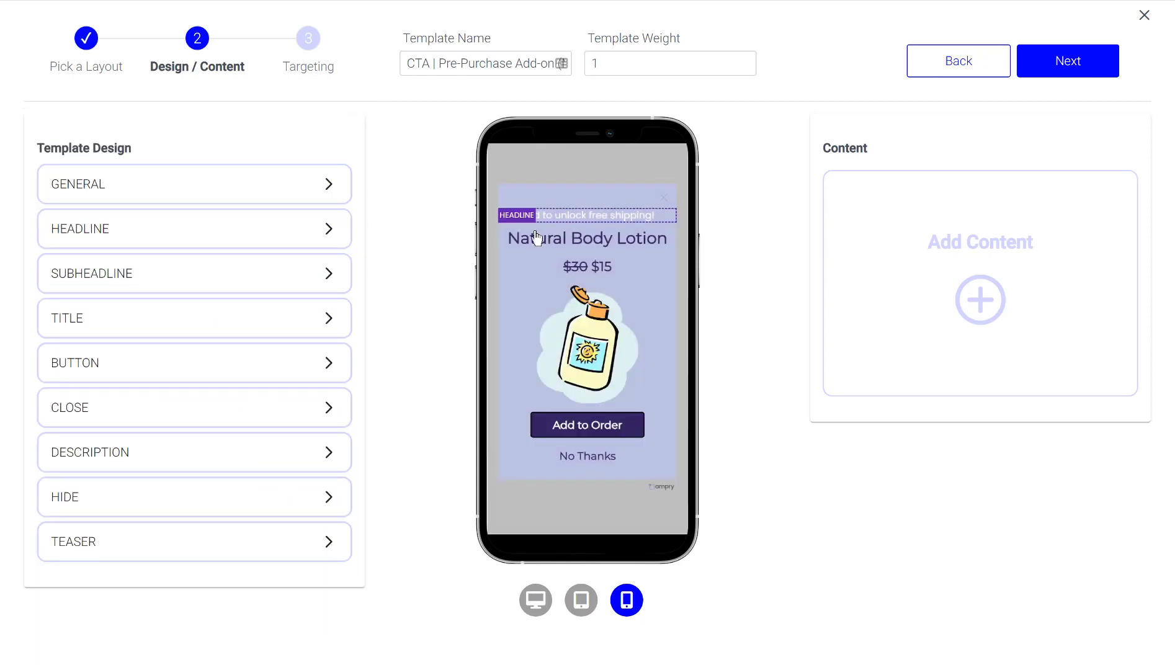
- Set the template's general background color to white, rgb(255,255,255)
click(196, 191)
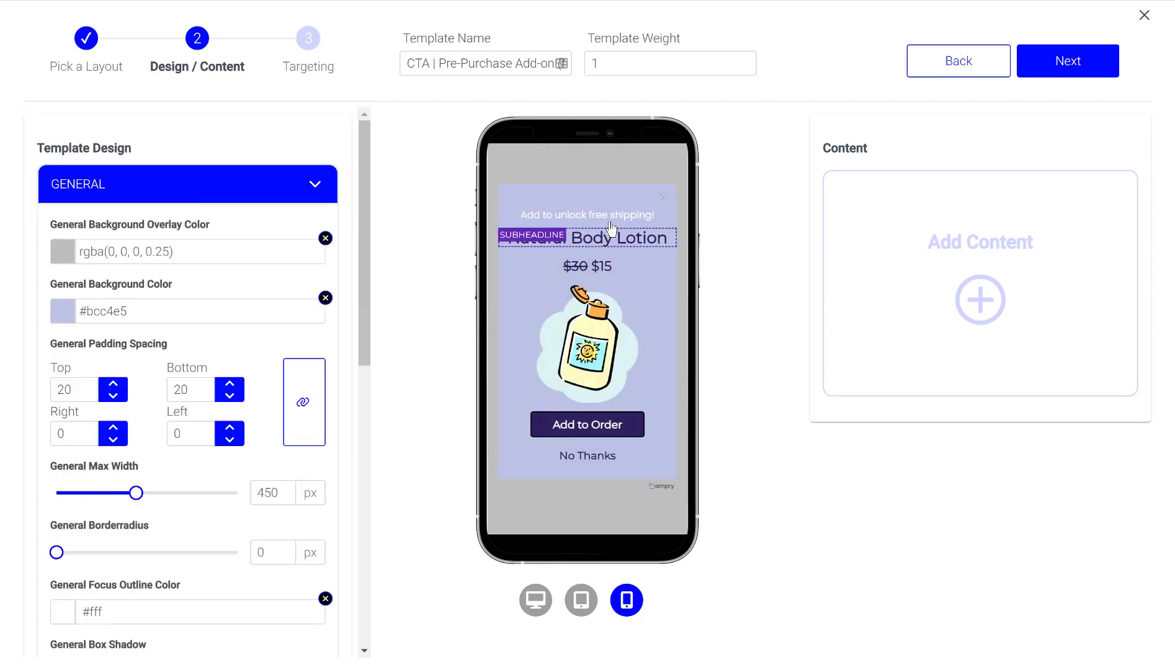
click(61, 314)
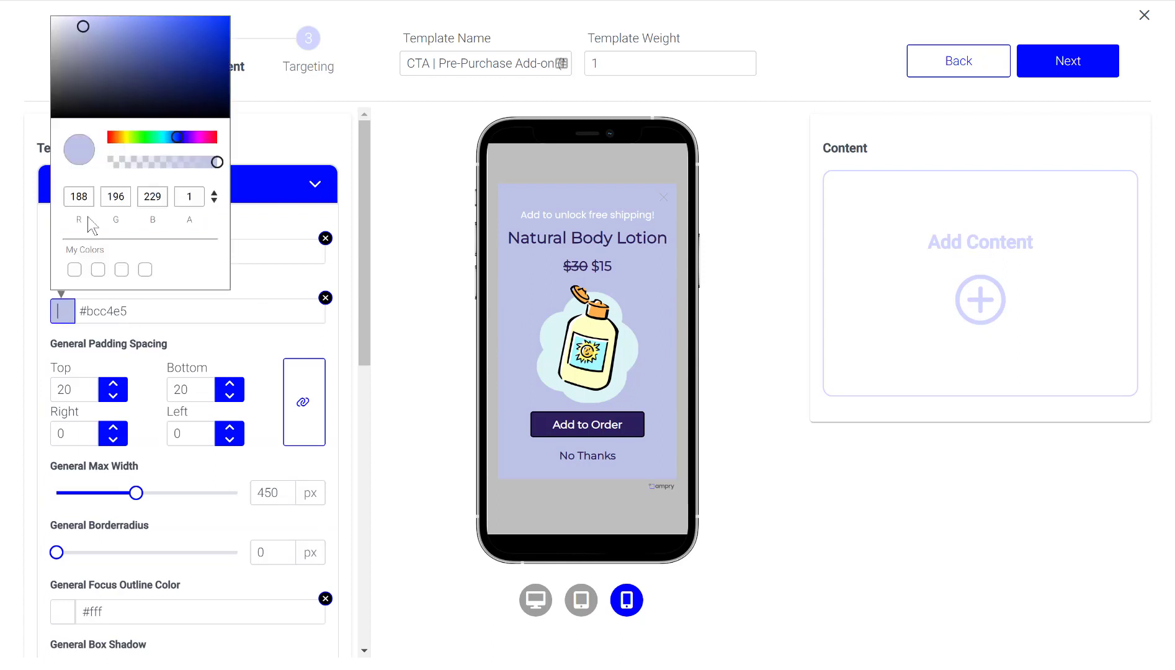
drag(71, 57, 50, 17)
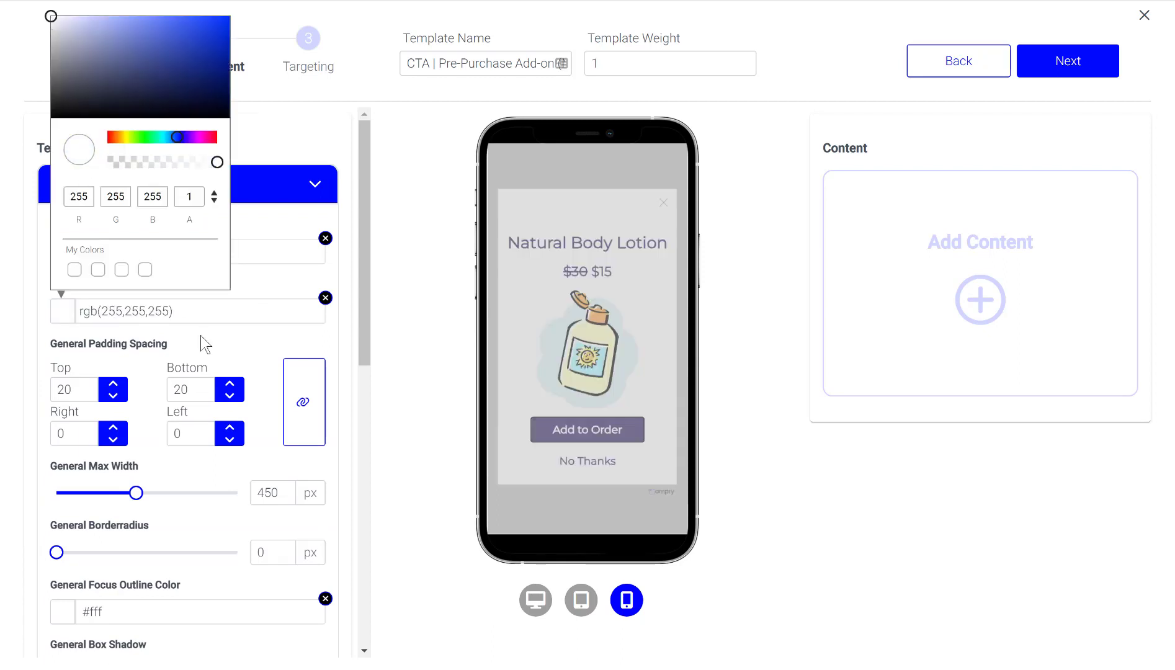
click(470, 268)
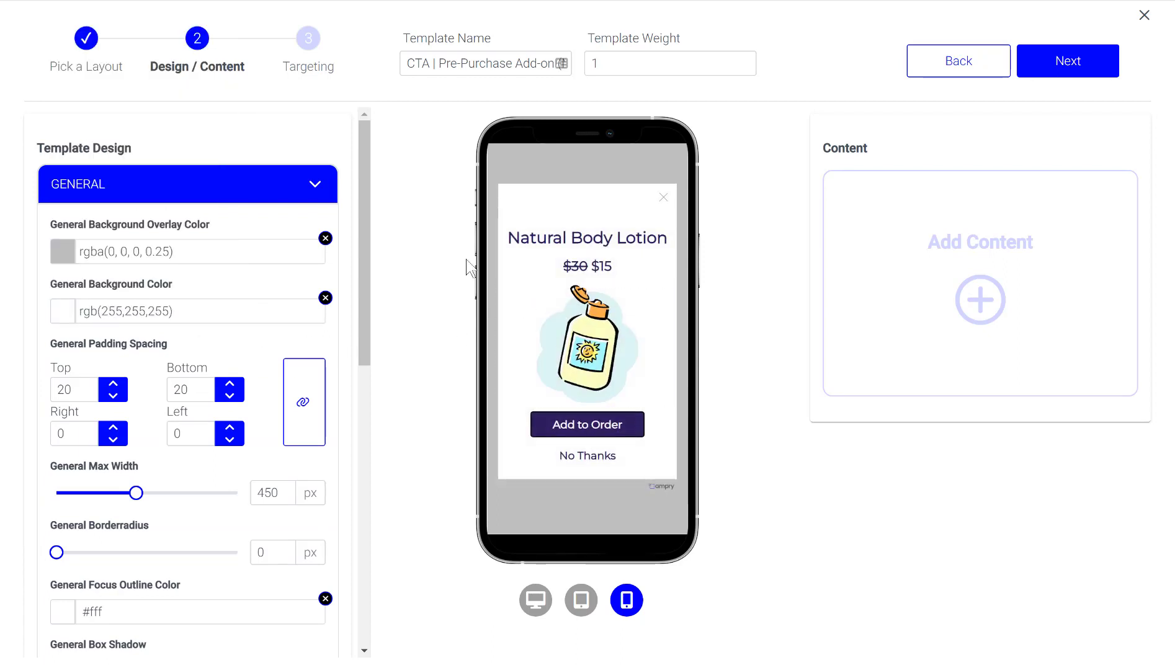
- Keep Poppins as the headline font and set the headline color to red, rgb(233,26,26)
click(581, 219)
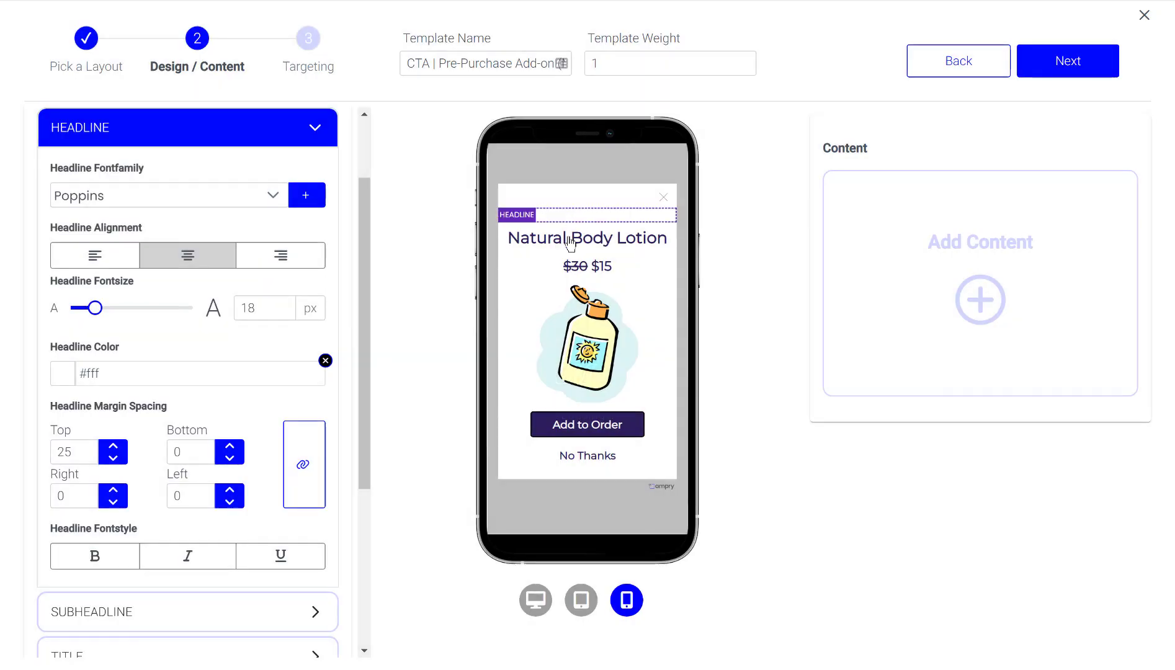
click(176, 197)
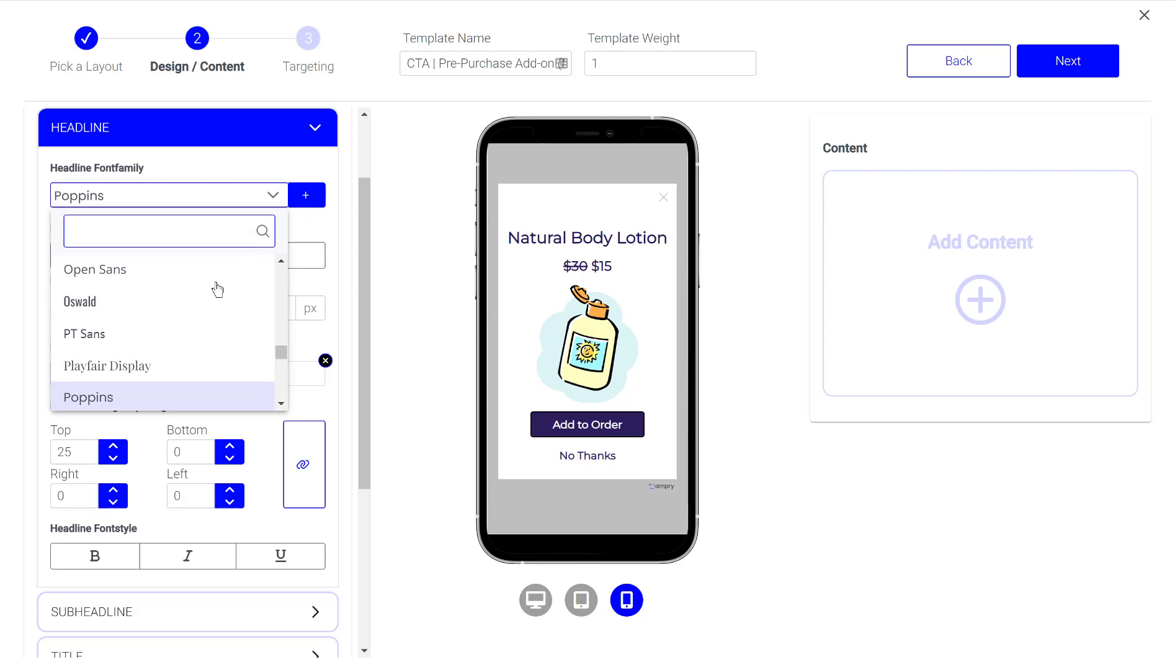
click(151, 397)
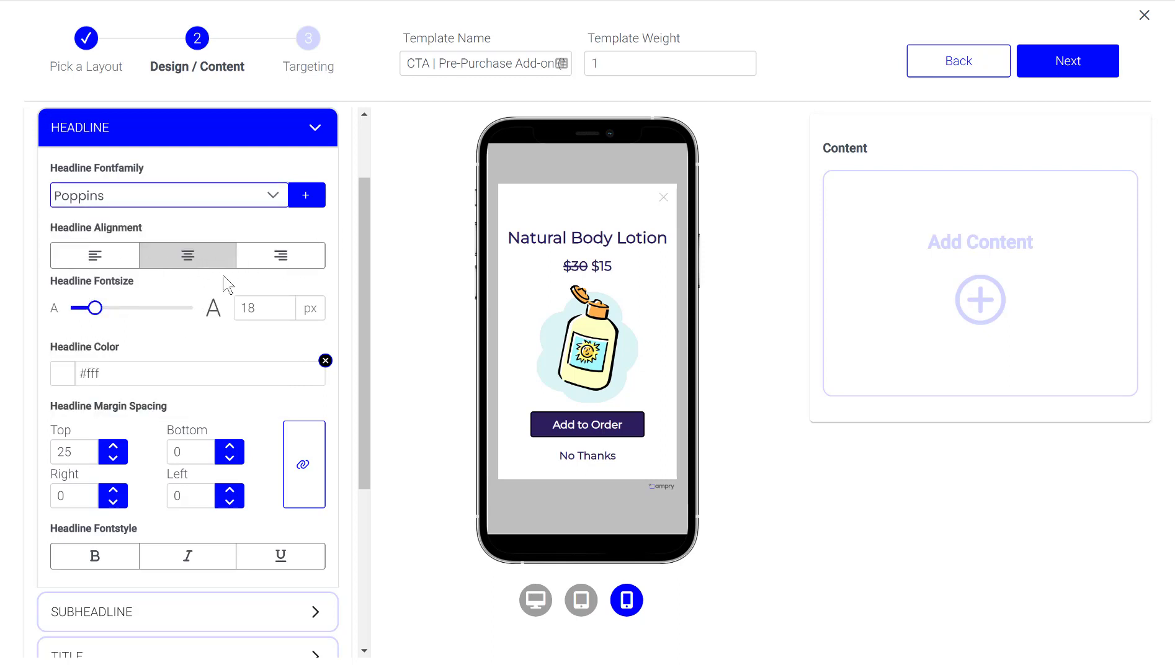
click(250, 311)
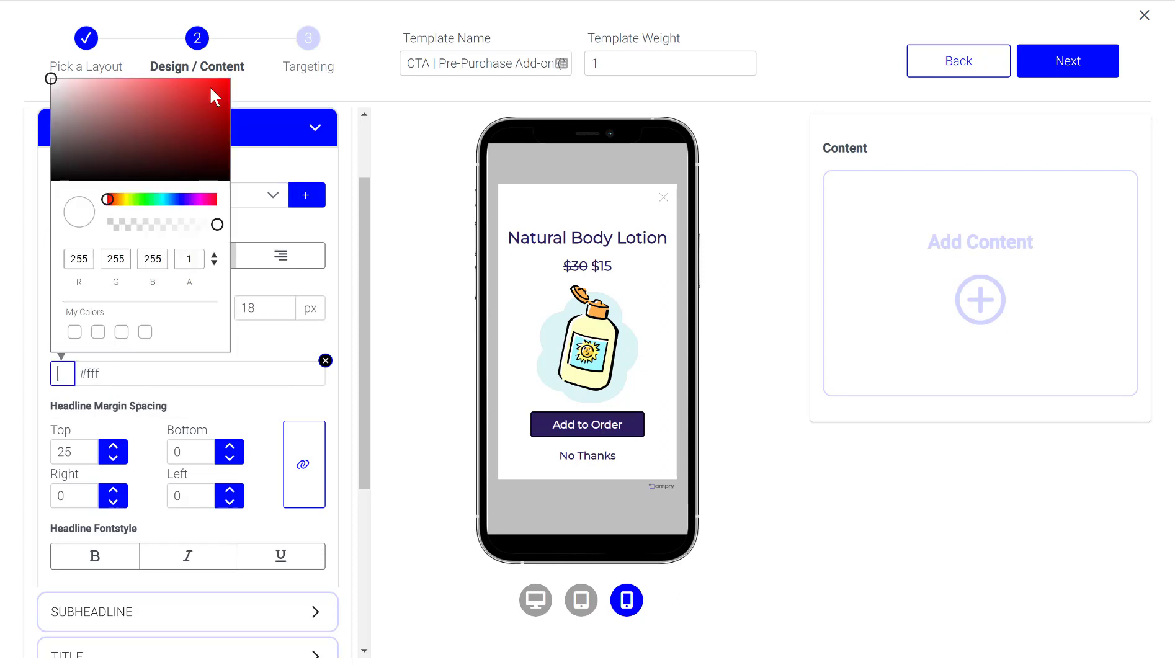
click(211, 88)
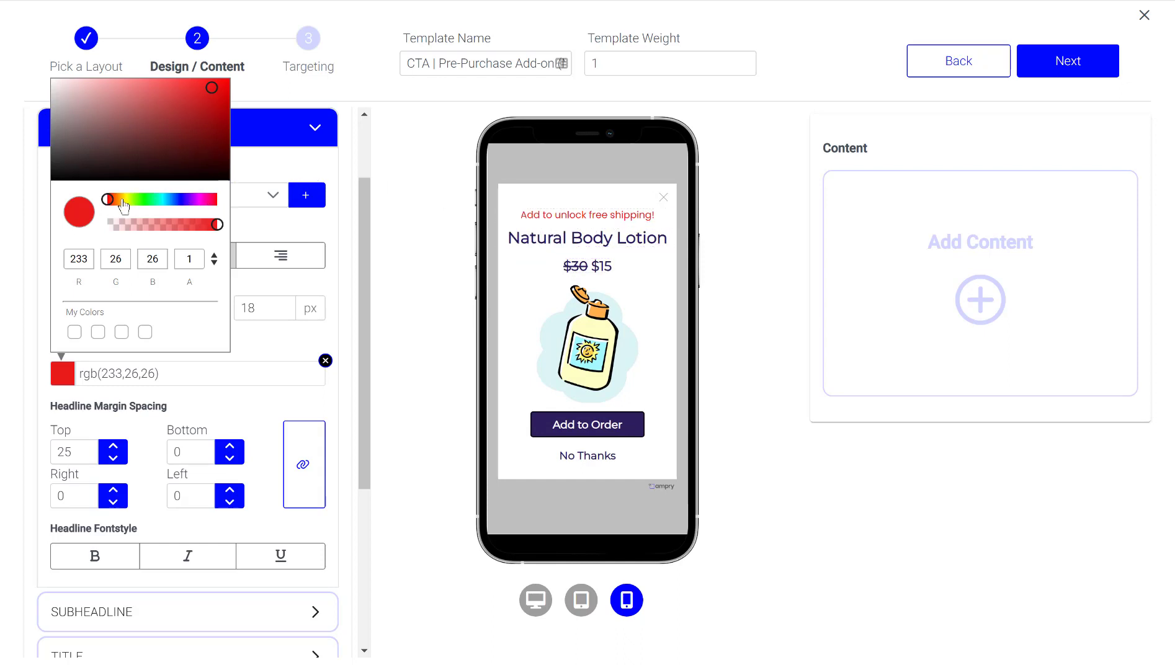
- Set the headline color to dark navy, rgb(6,12,50)
drag(109, 205, 180, 206)
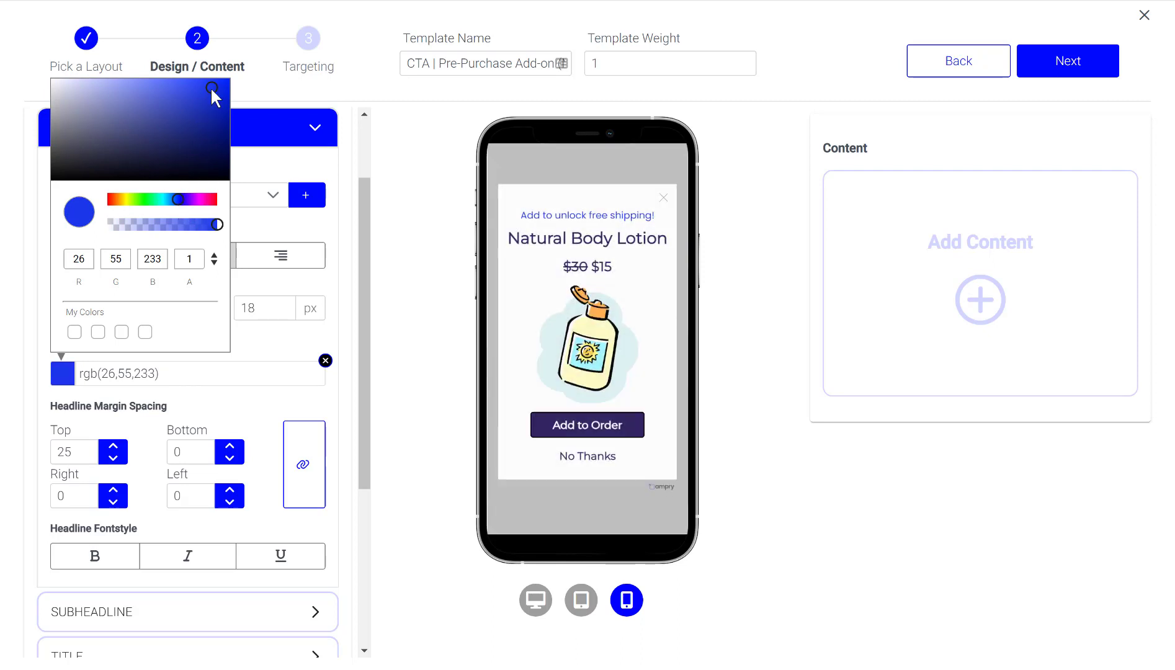
drag(210, 87, 209, 158)
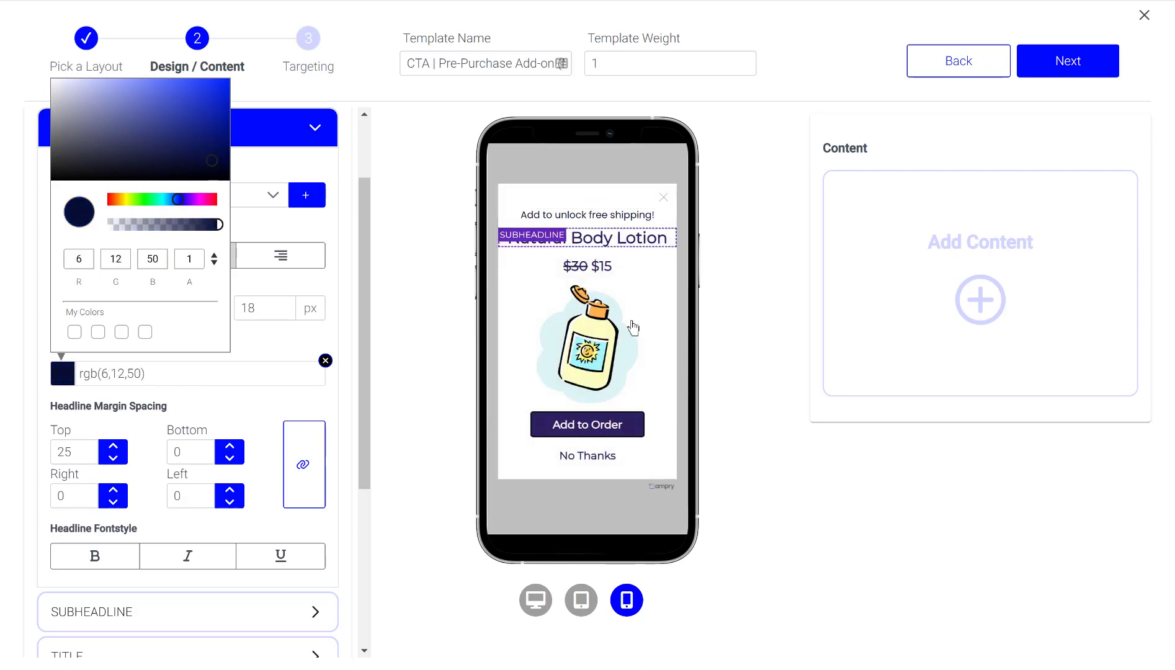
click(280, 354)
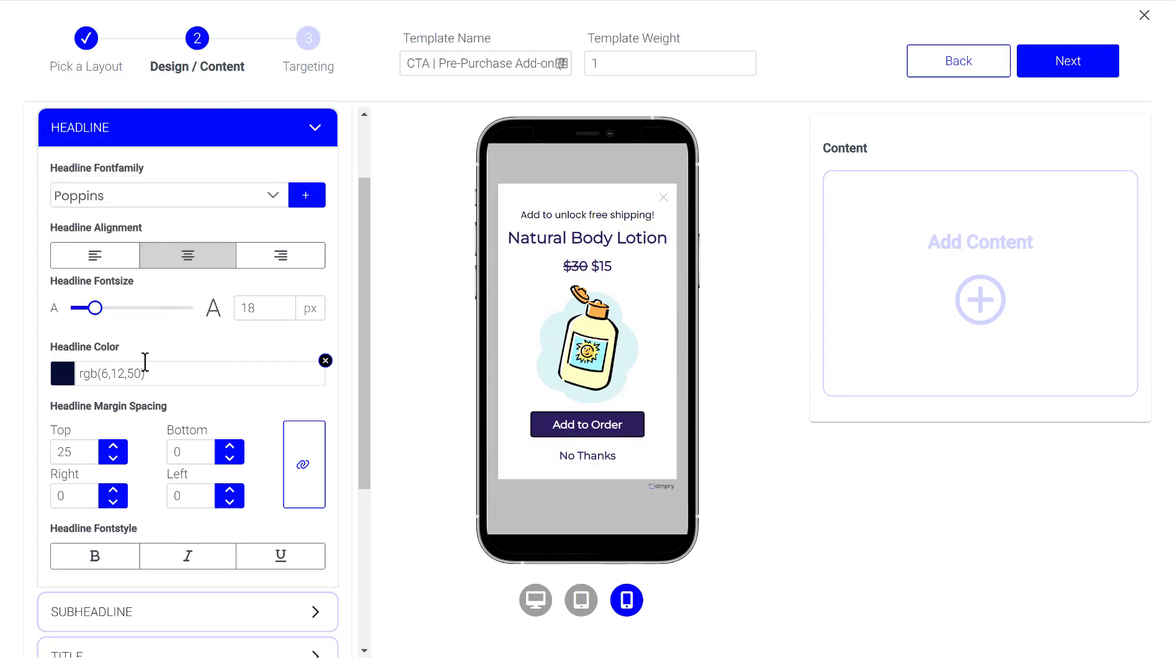
- Copy the subheadline's color code and apply it as the headline color, #2D1E5F
scroll(147, 366, down, 3)
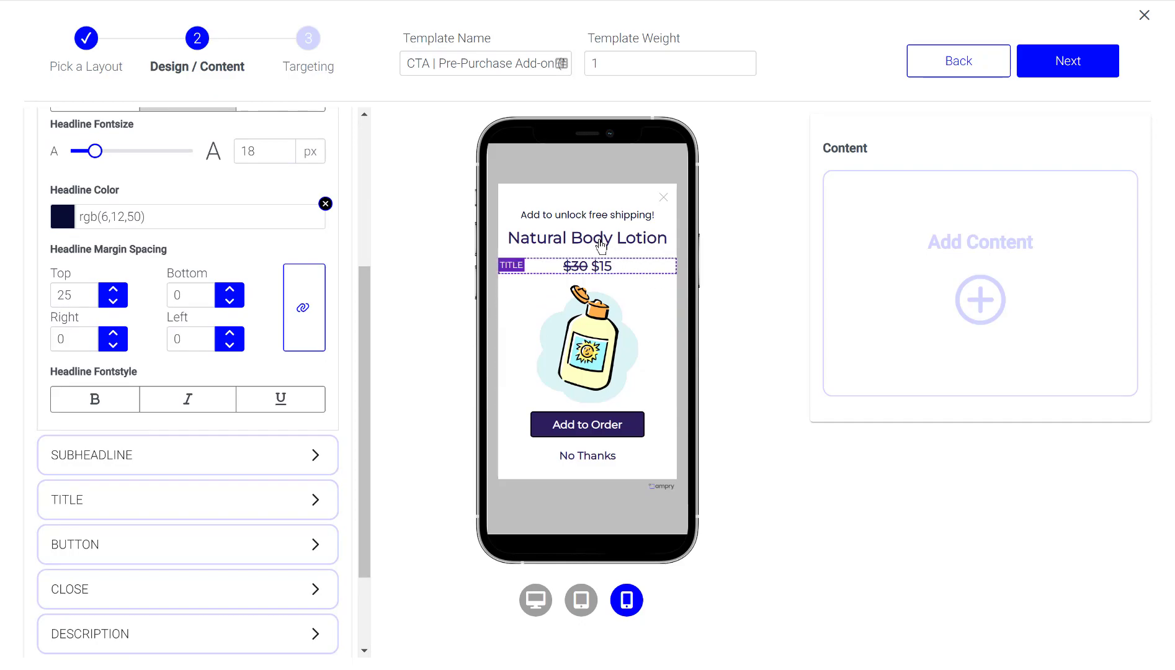
click(527, 238)
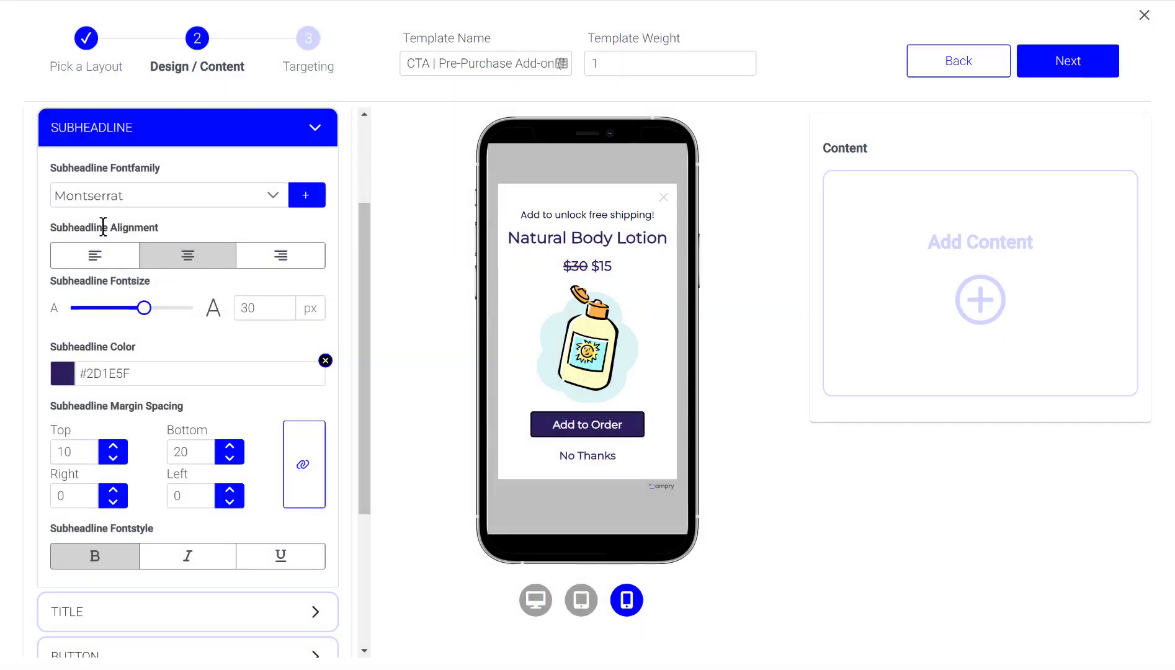
double_click(104, 374)
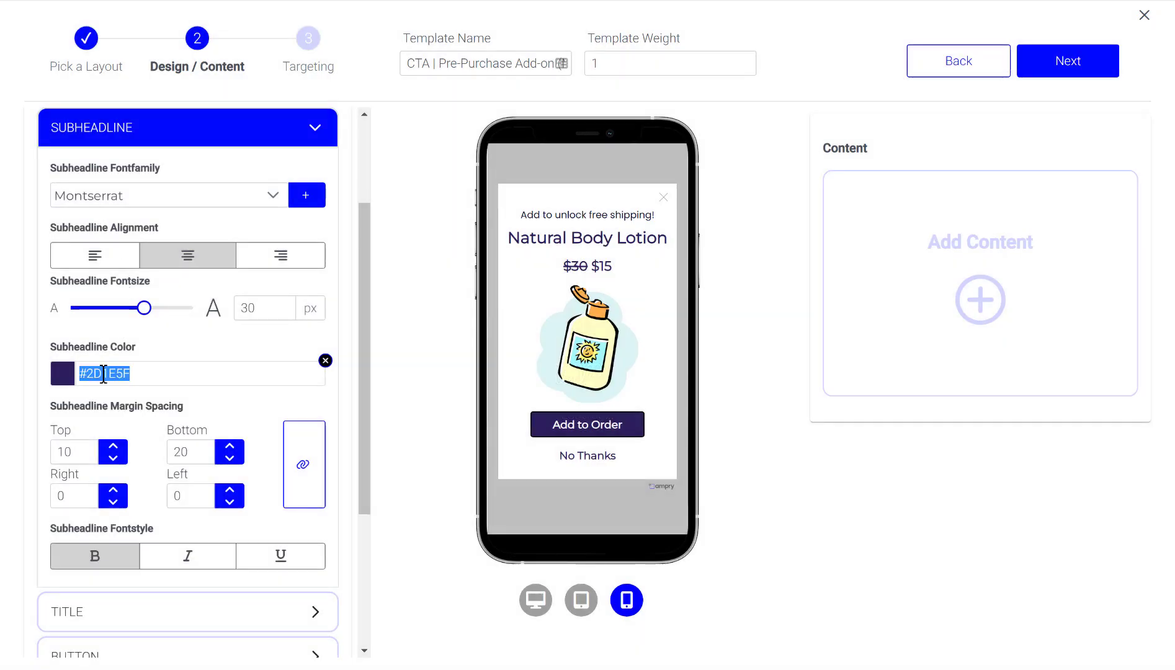
scroll(118, 311, up, 3)
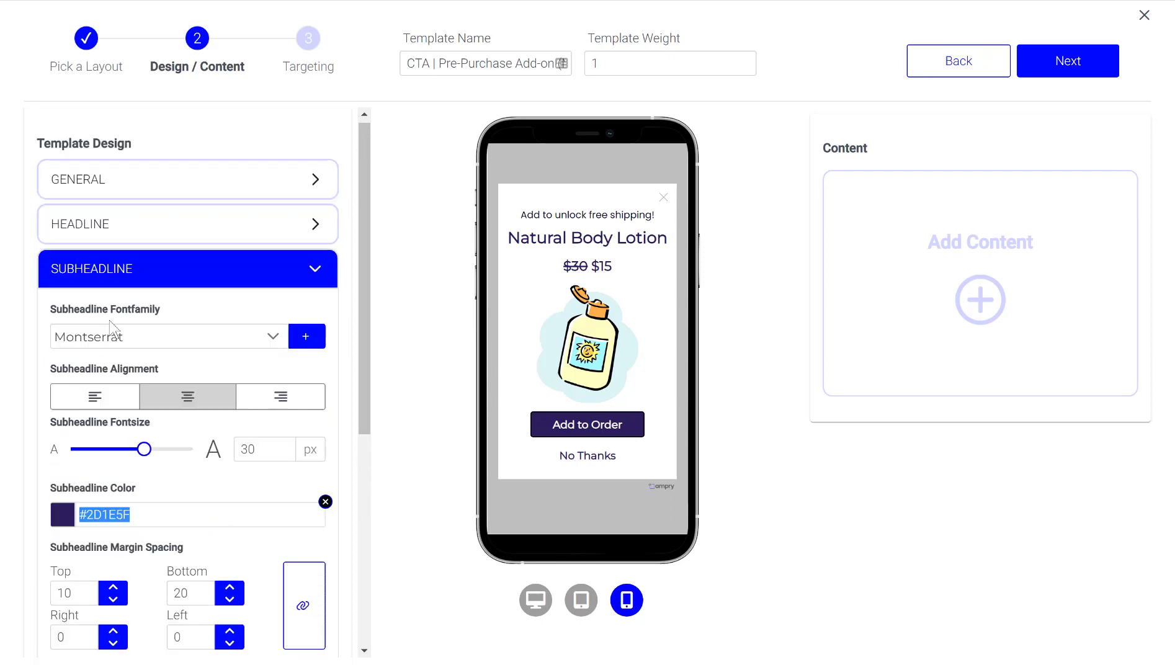
click(135, 236)
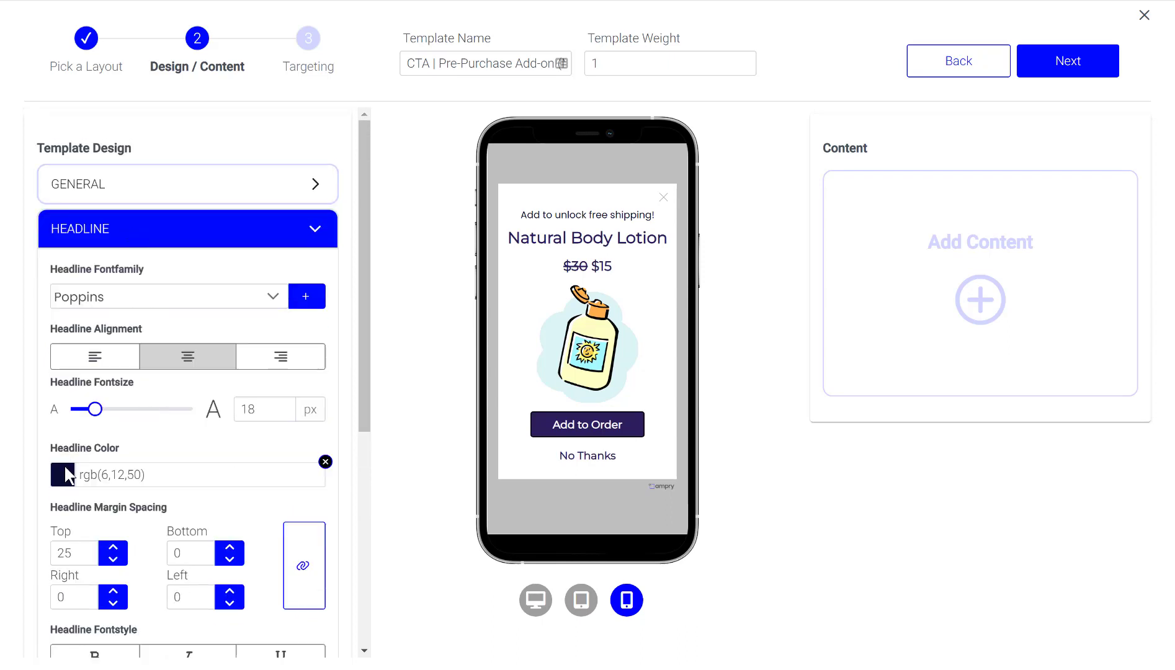
drag(146, 474, 80, 474)
text(#2D1E5F)
- Add a content block to the template and look over its headline, title, image and button fields
scroll(169, 349, down, 2)
scroll(168, 347, down, 6)
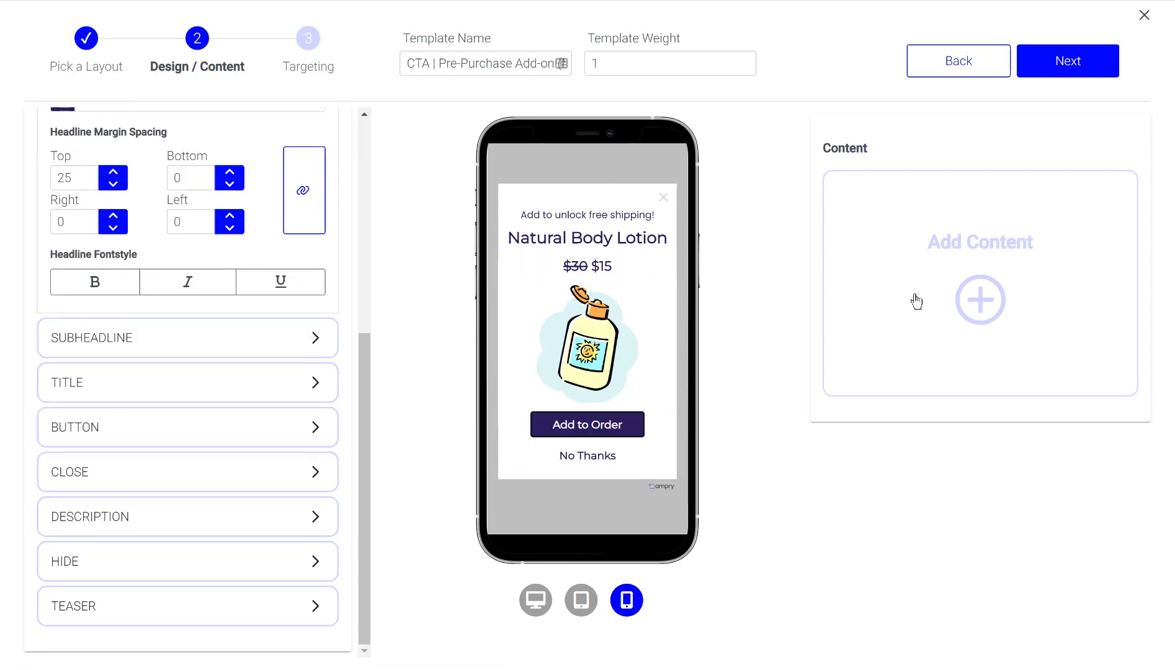
click(965, 310)
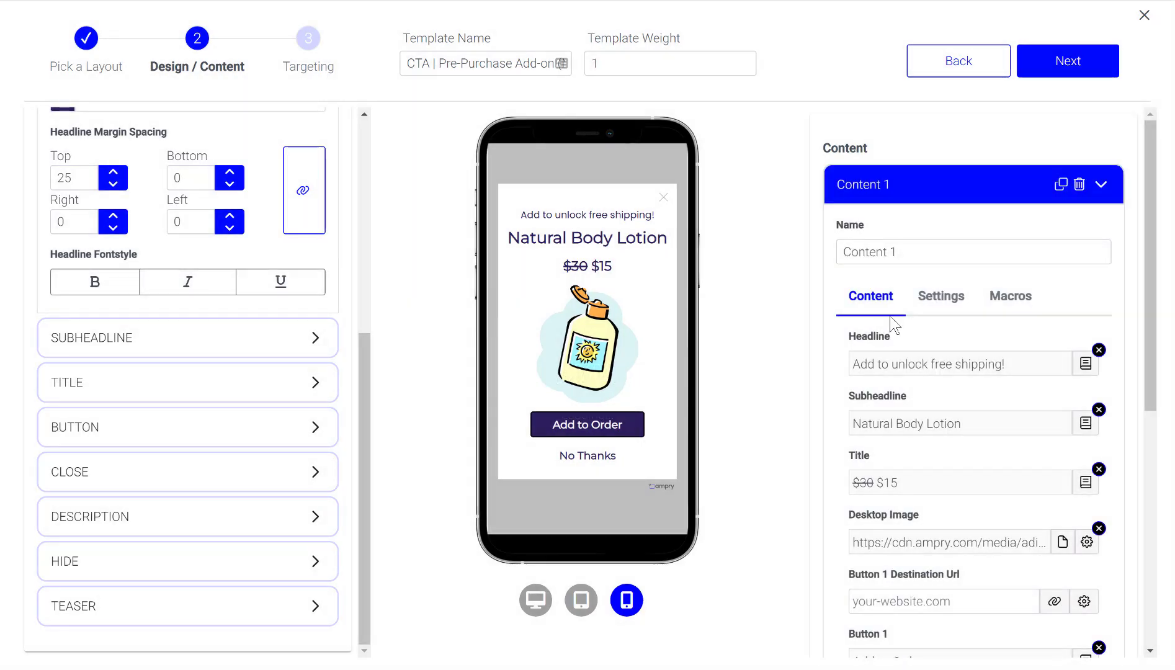
scroll(914, 290, down, 2)
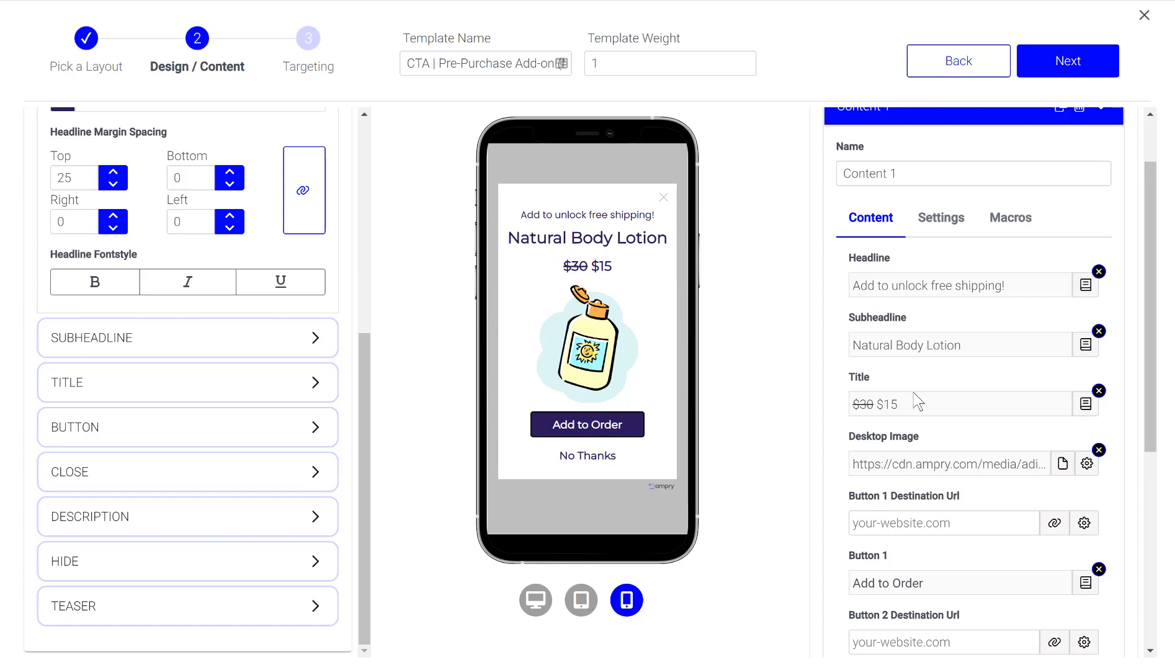
scroll(931, 348, down, 2)
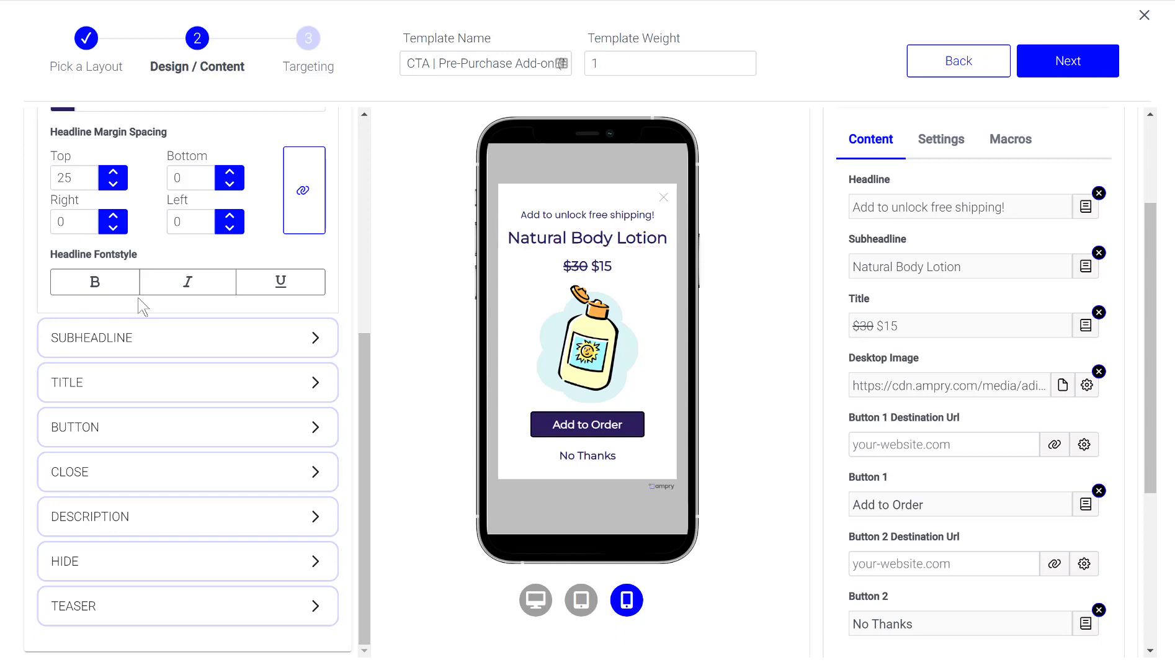
- Open the subheadline's design settings and examine the destination URL fields of Button 1 and Button 2
click(603, 249)
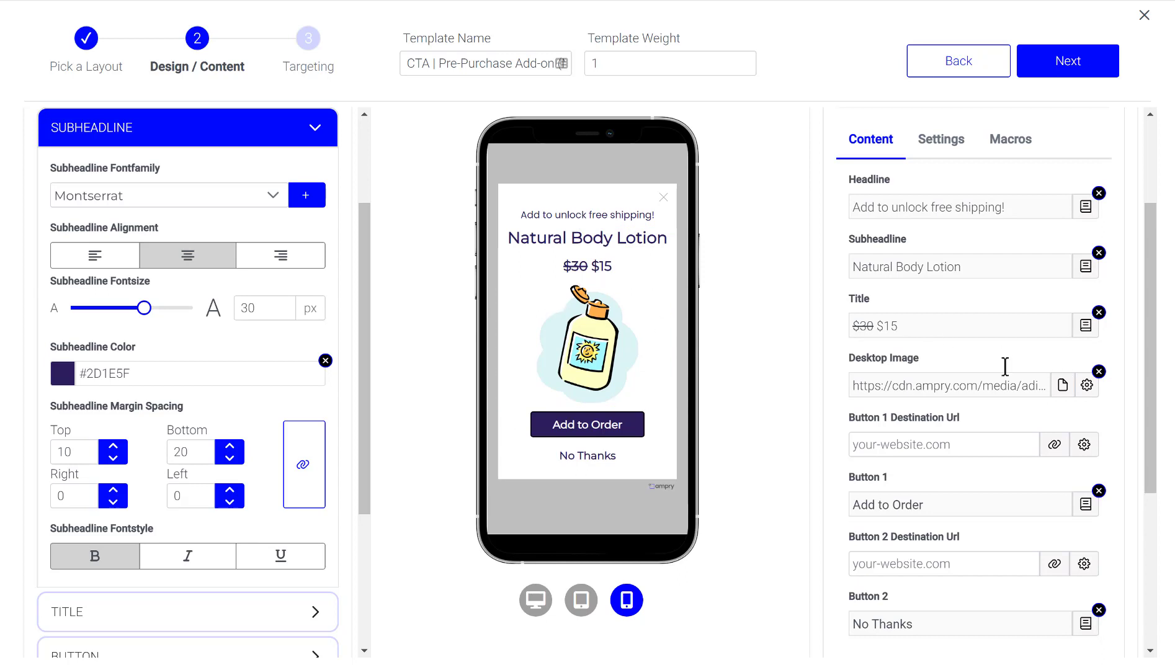
scroll(934, 372, down, 3)
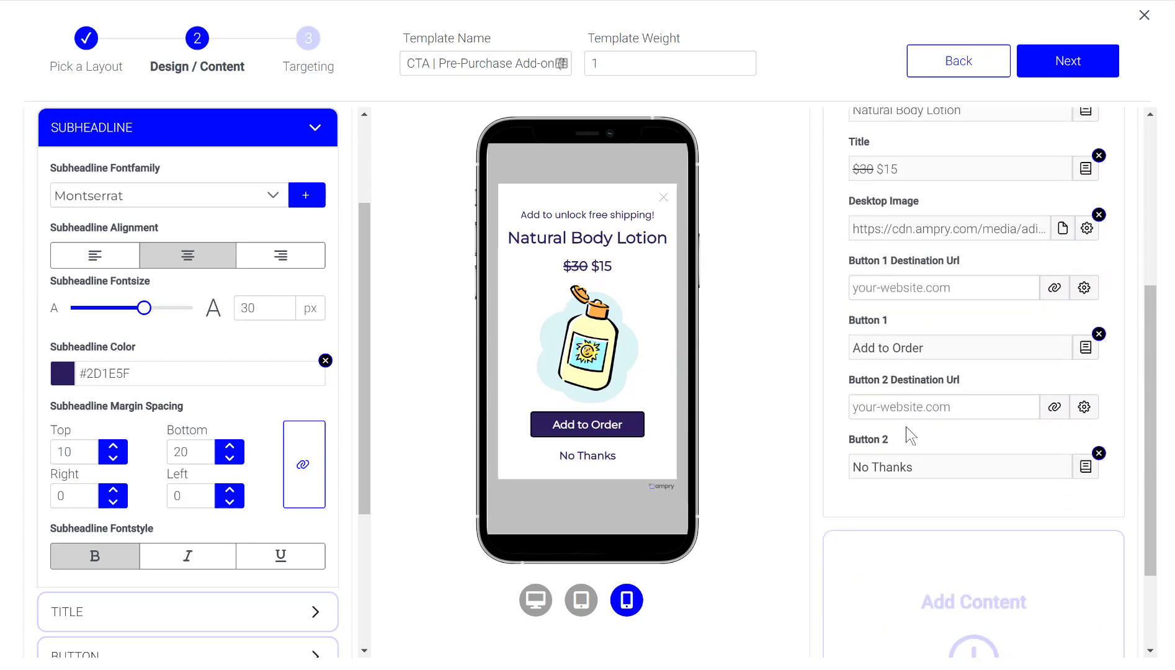
click(899, 410)
scroll(906, 397, up, 1)
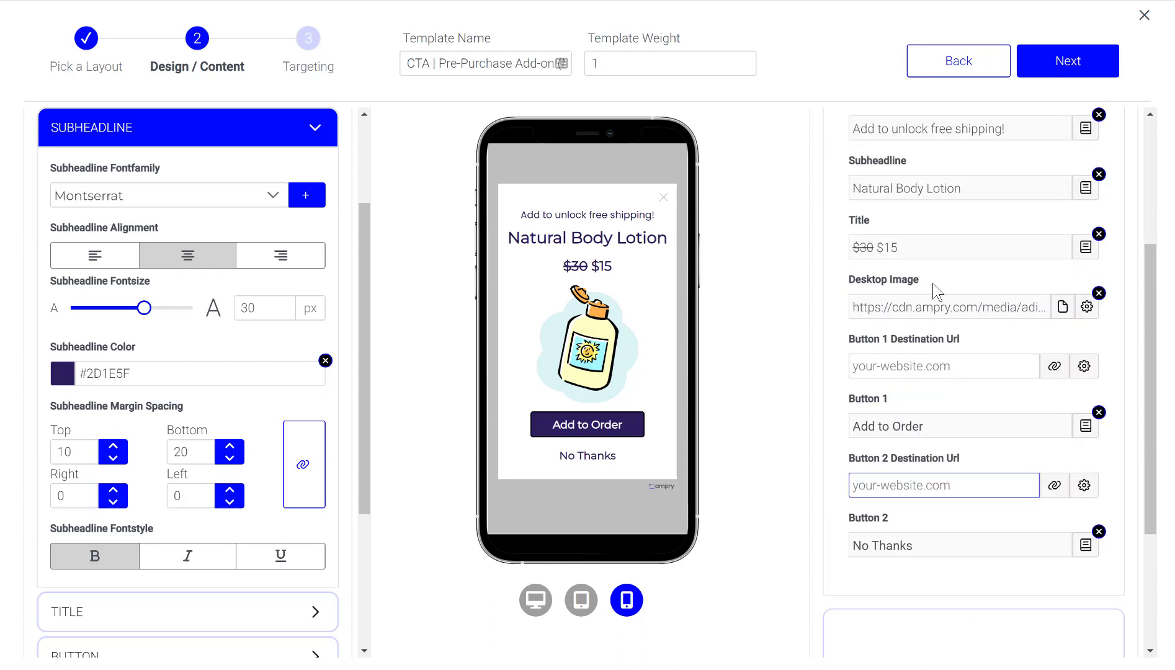
click(914, 365)
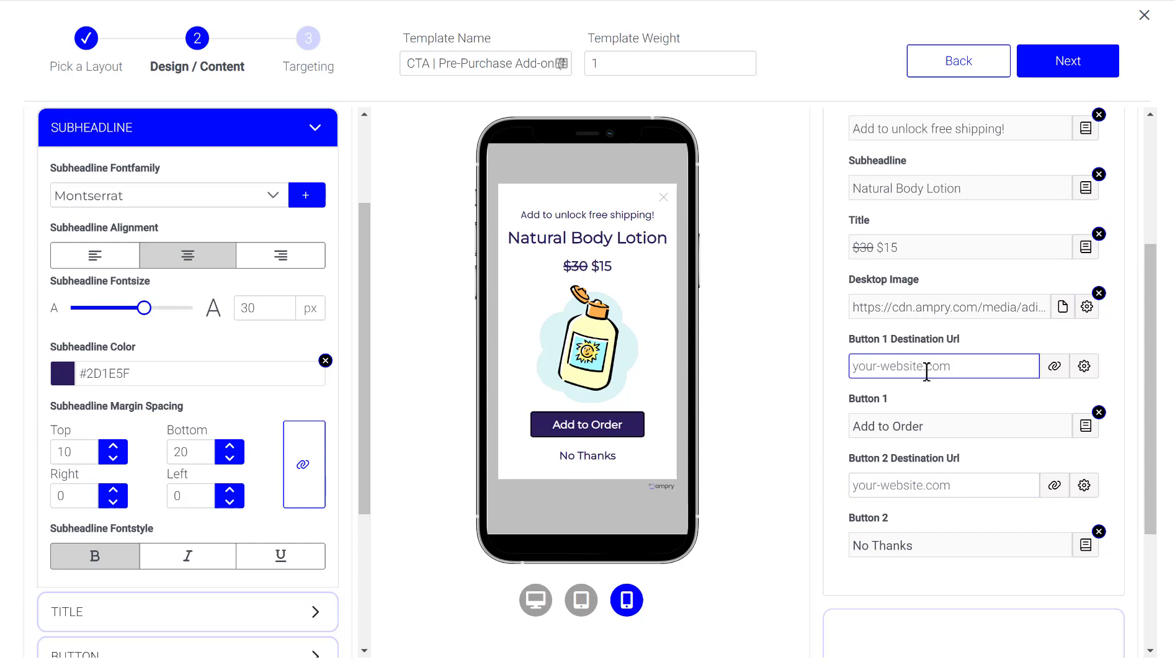
click(835, 321)
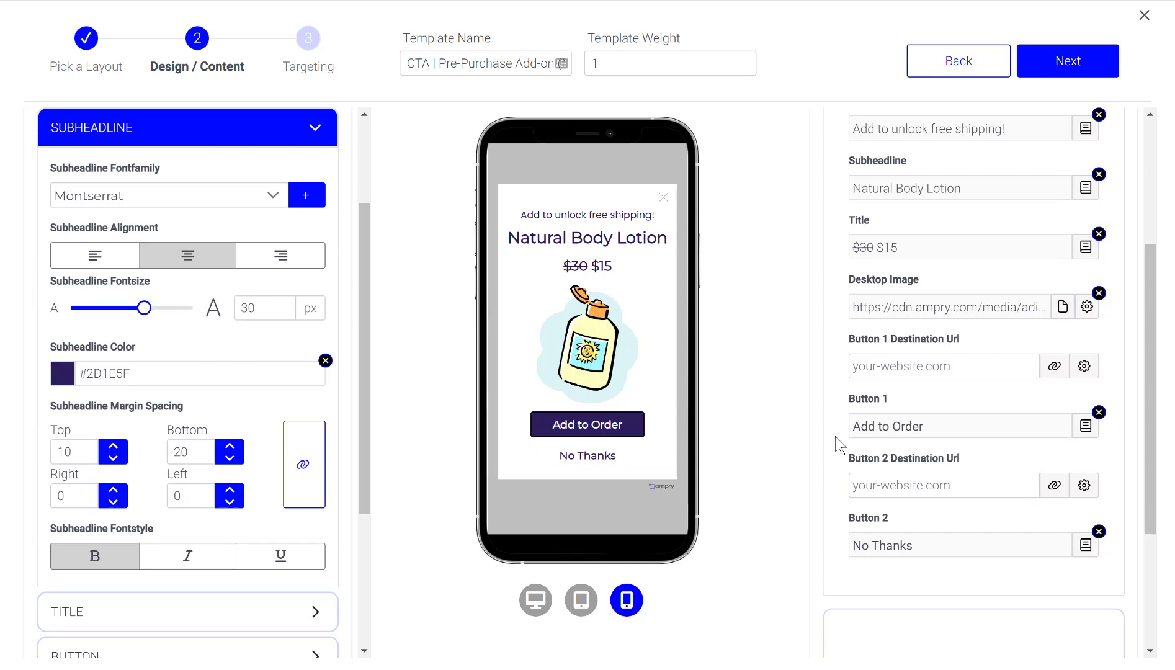
scroll(839, 444, down, 3)
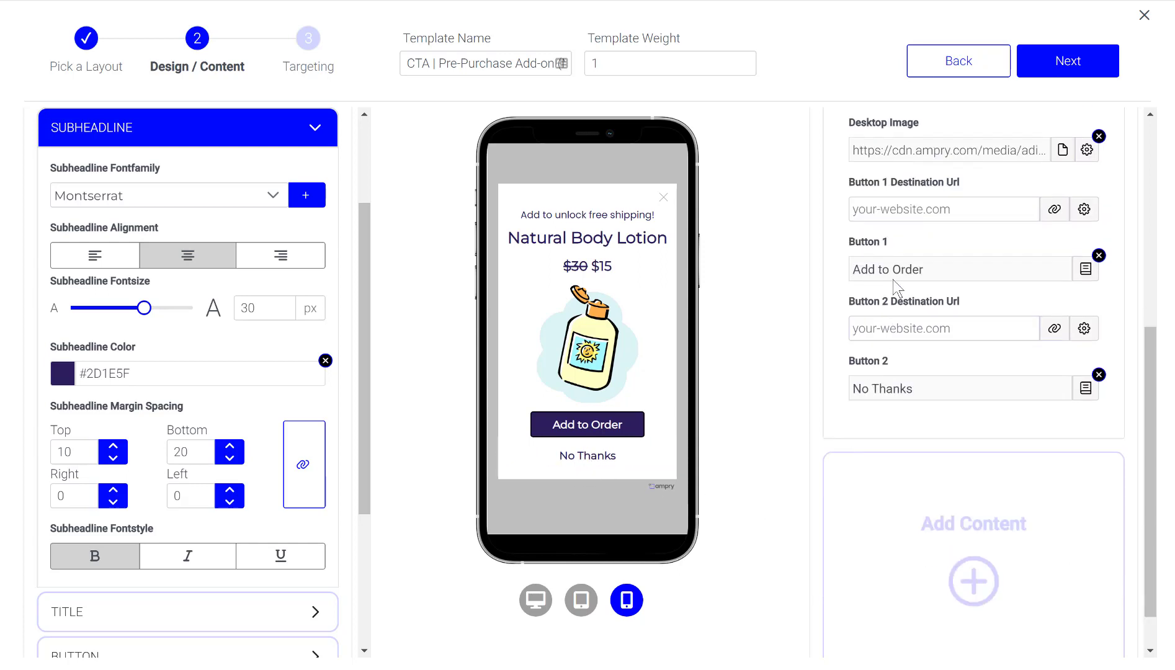
scroll(896, 289, up, 1)
click(898, 288)
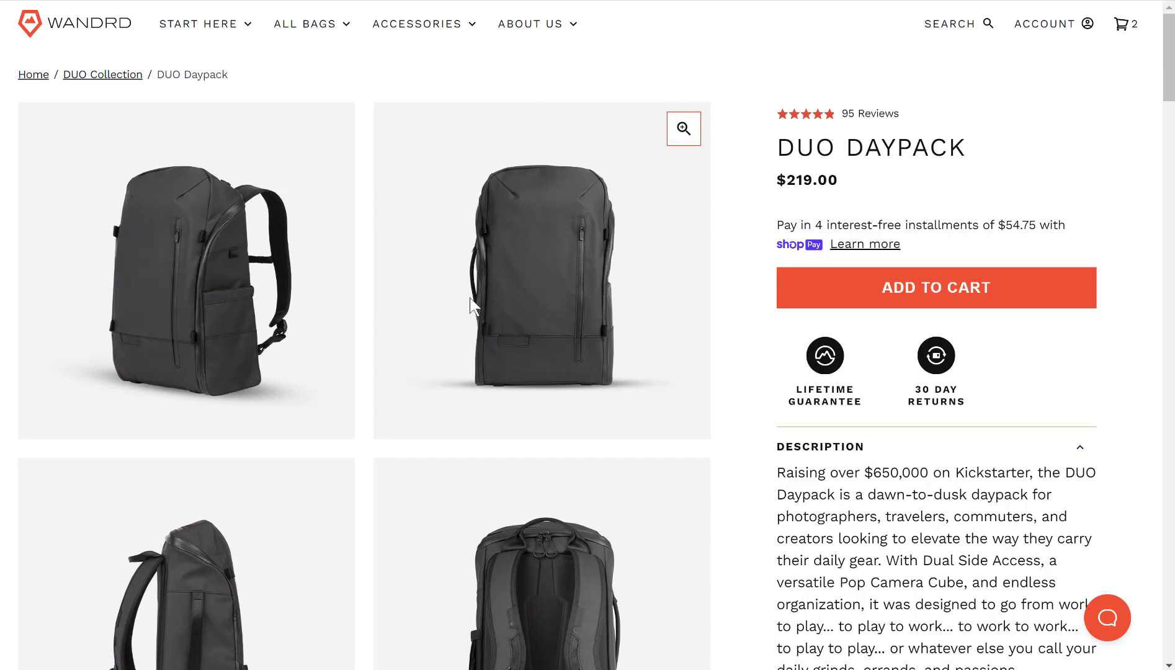
- Inspect the DUO Daypack product page and search its HTML for "variant"
right_click(619, 81)
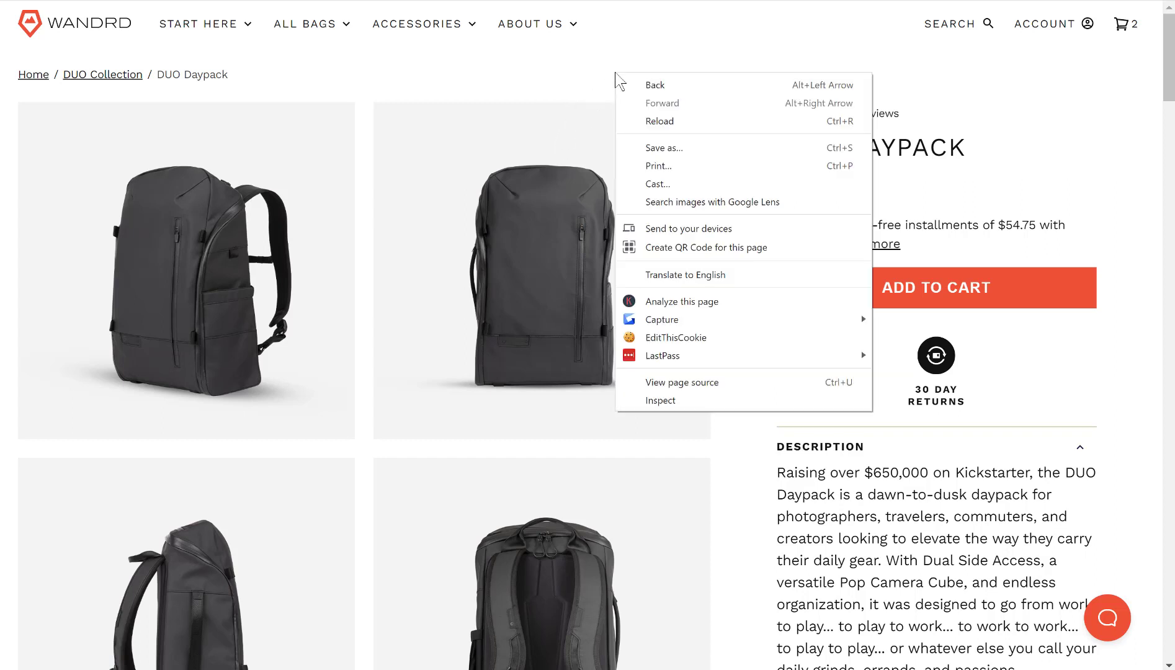
click(674, 401)
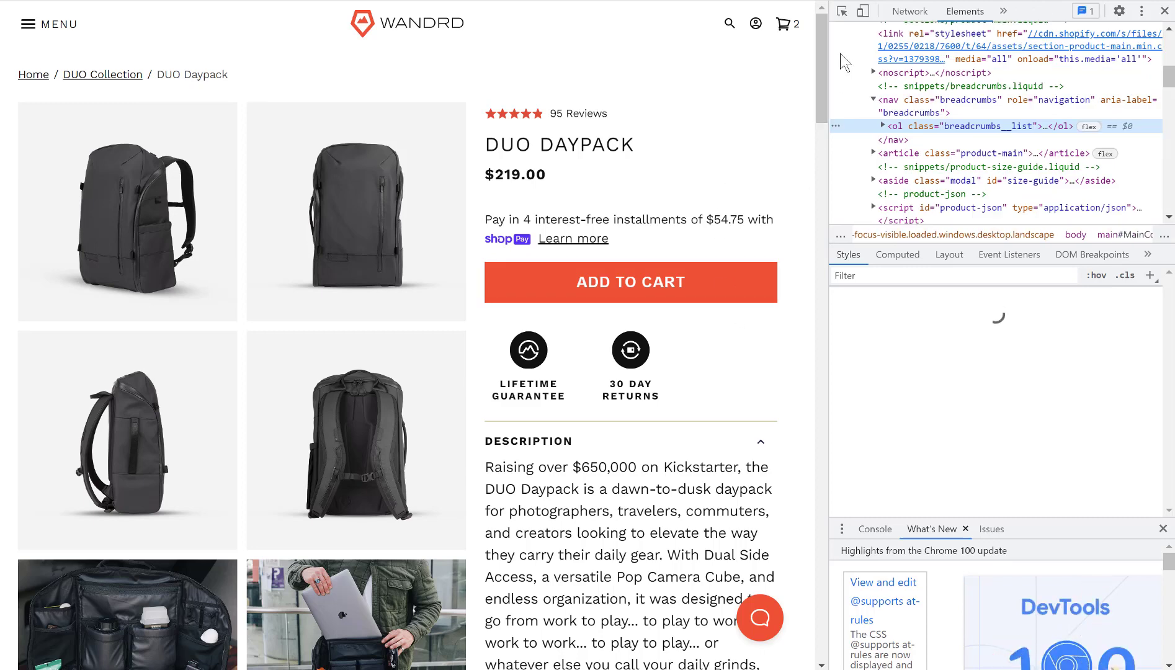
click(928, 168)
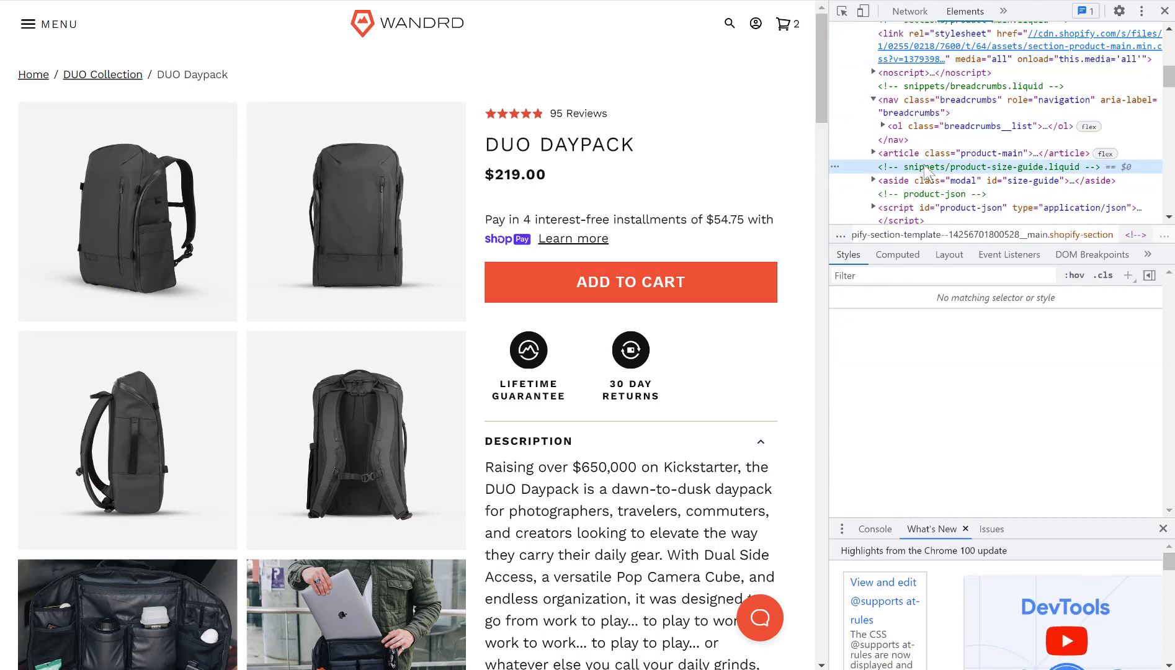
key(ctrl+f)
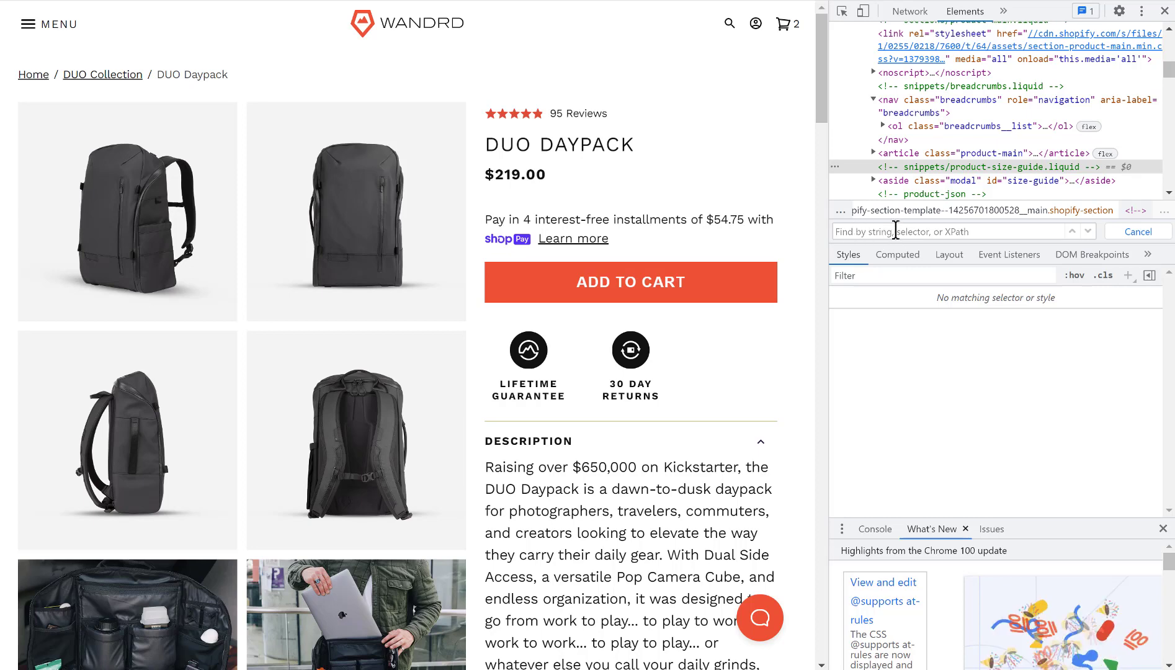
text(variant)
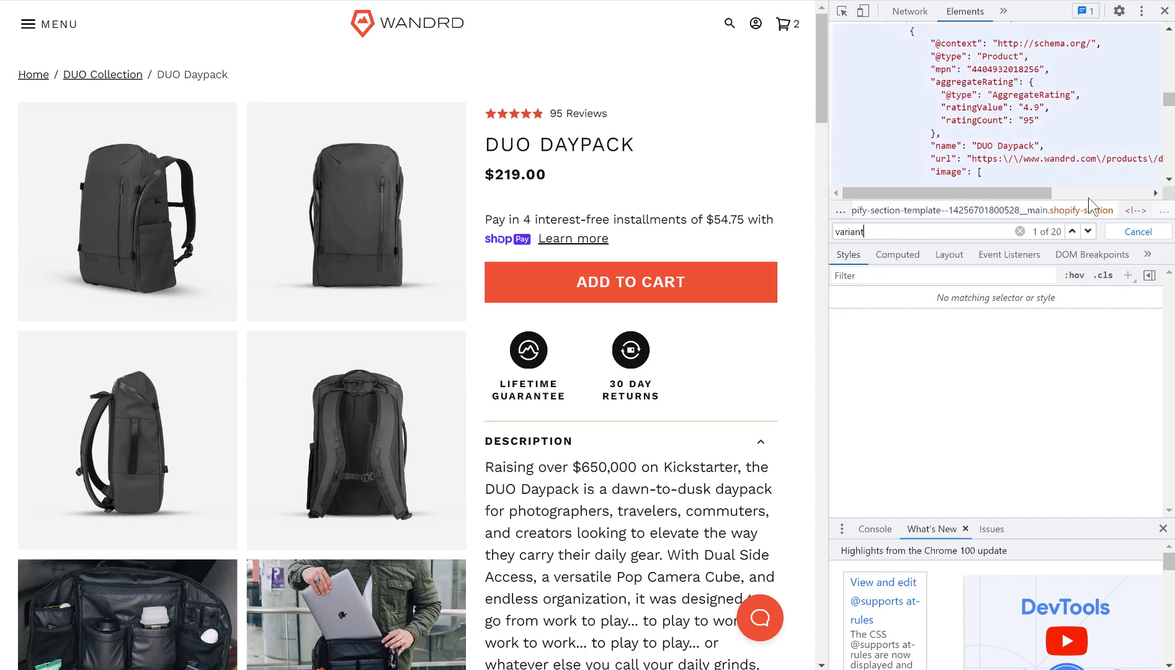
- Go through the "variant" matches to the payment-terms element carrying the variant ID, and close the developer tools
click(1088, 232)
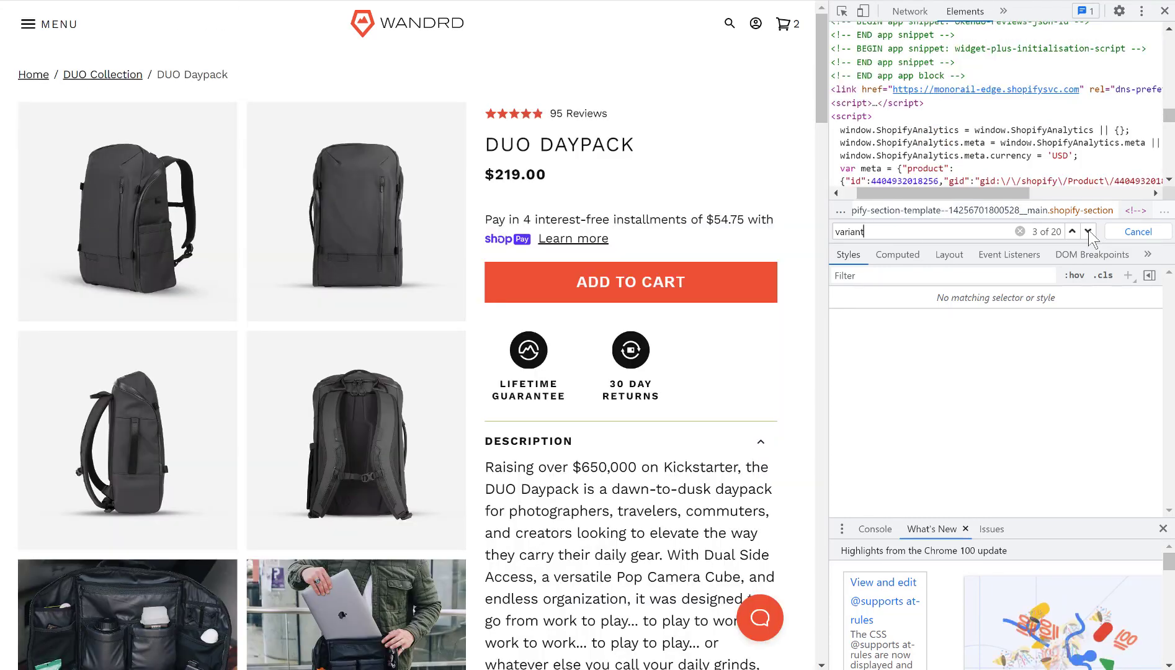
click(1088, 231)
click(1088, 231)
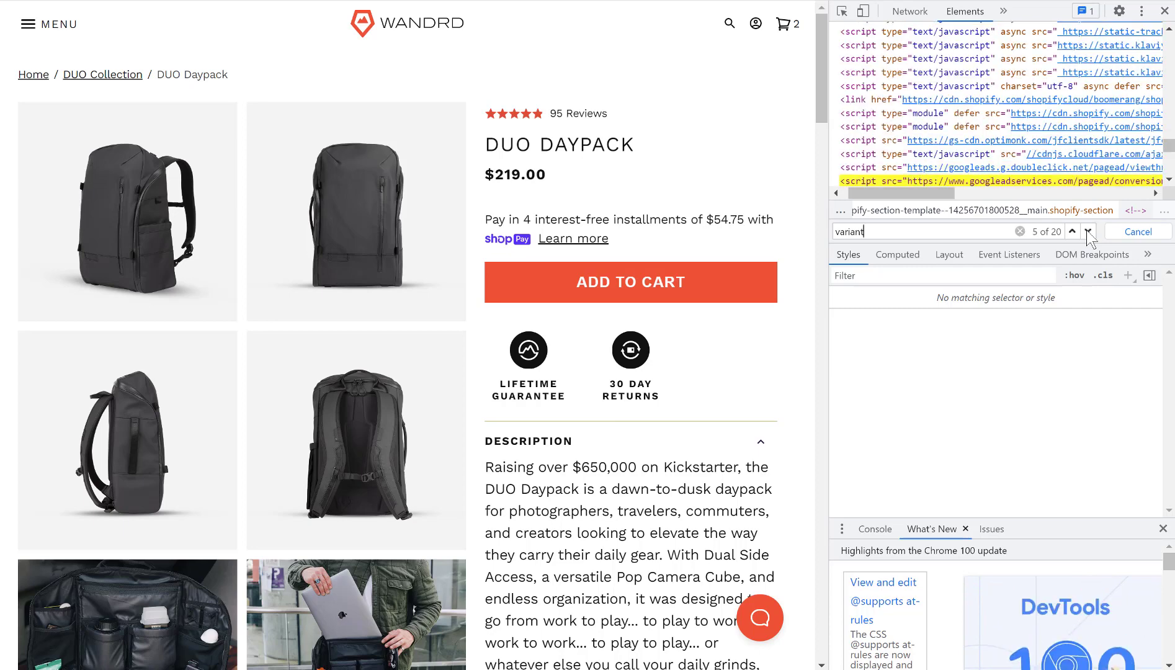
click(1088, 232)
click(1087, 232)
click(1088, 232)
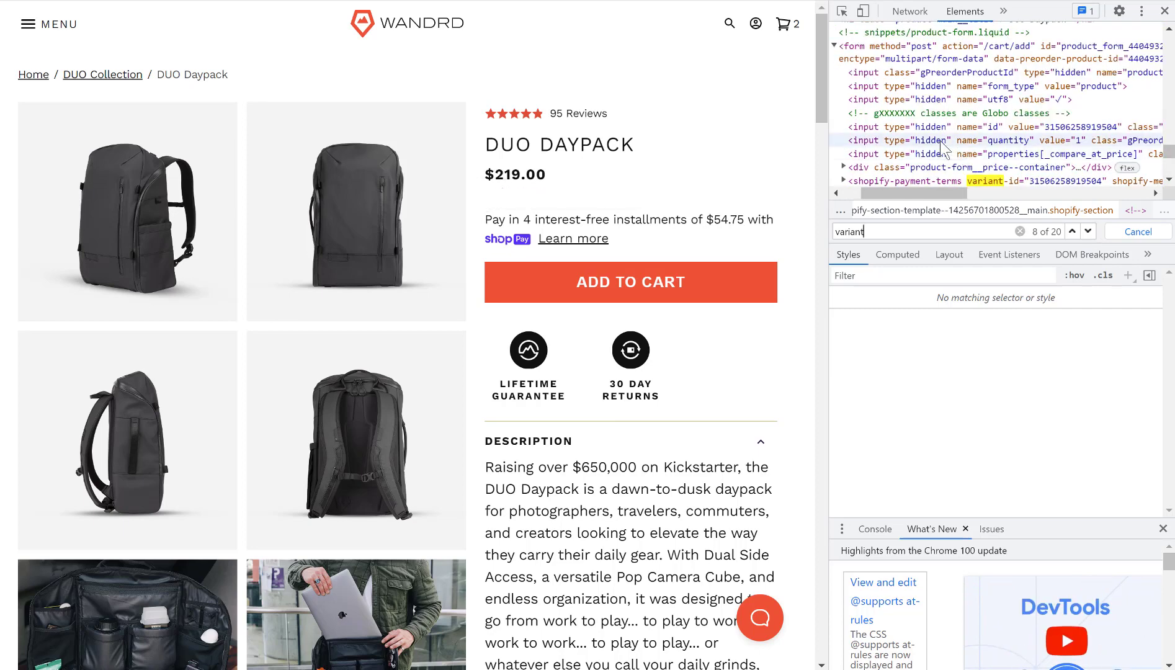
scroll(906, 124, down, 3)
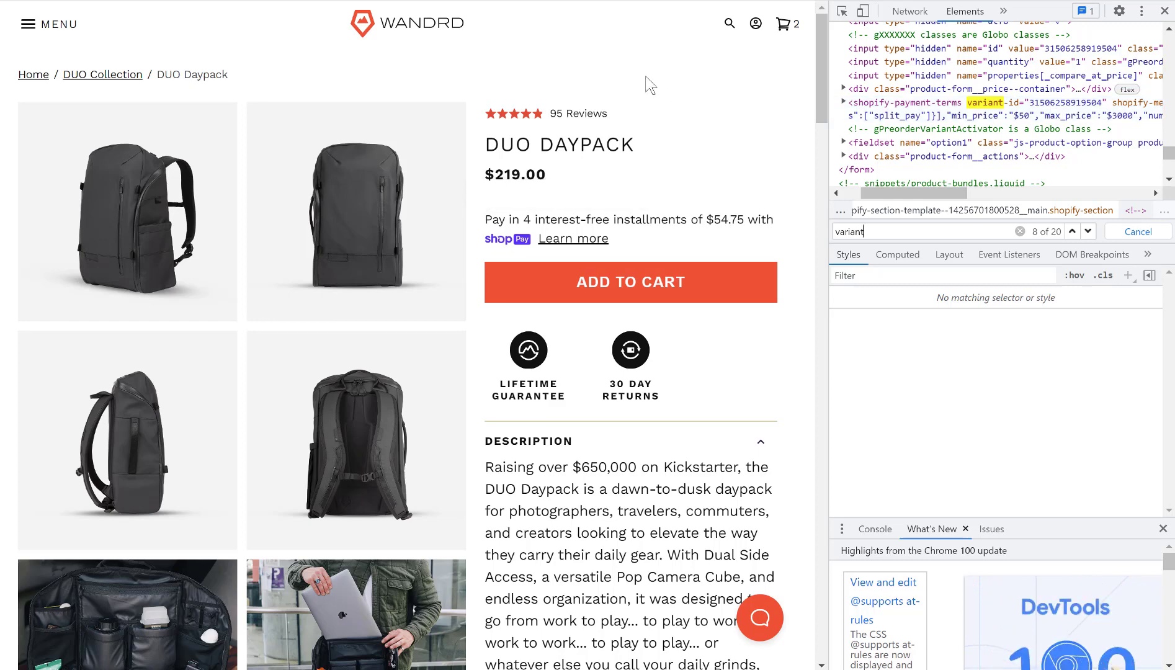
click(1164, 10)
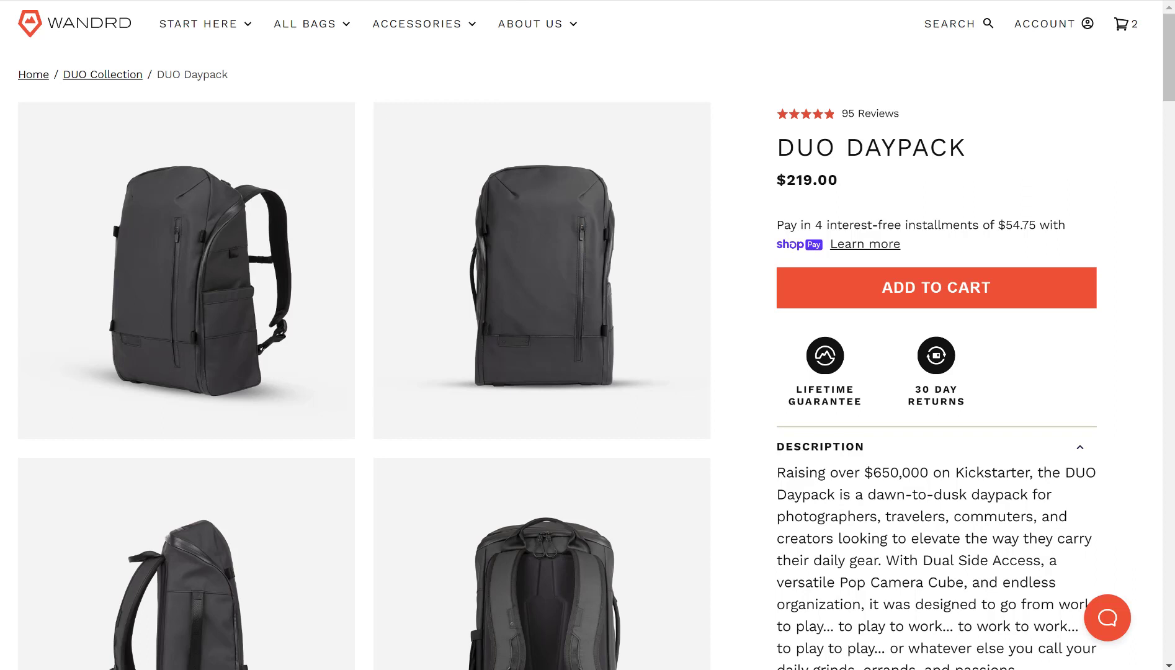
- Load the product page's XML version by adding .xml to its URL, and select the variant's ID value
text(.xml)
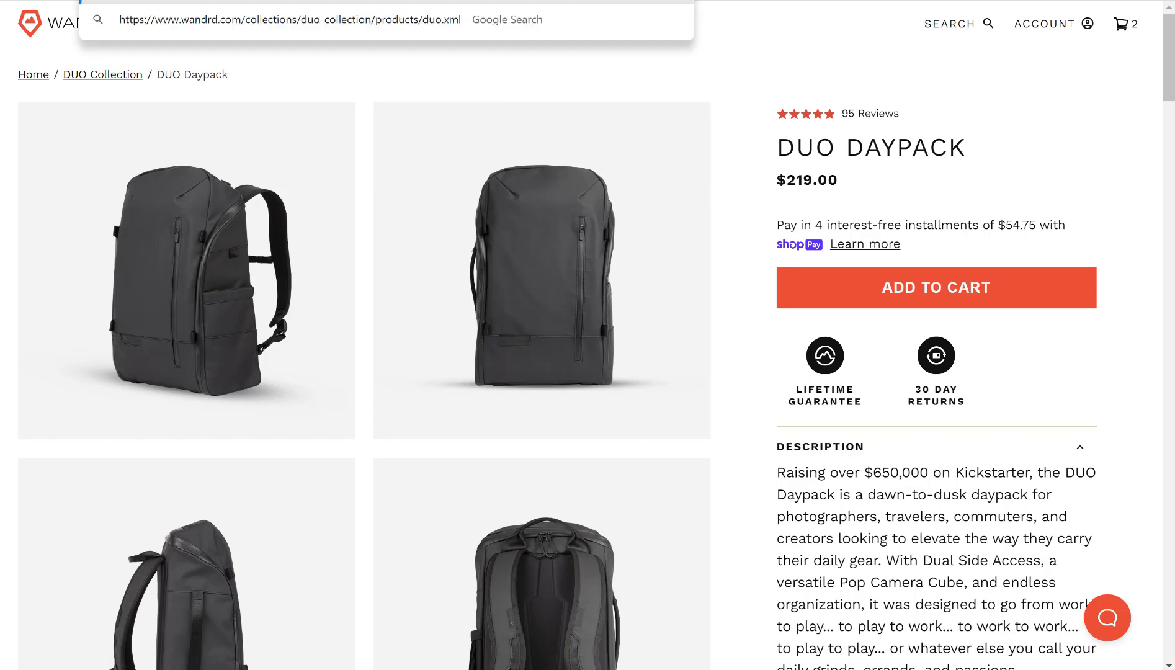
key(Return)
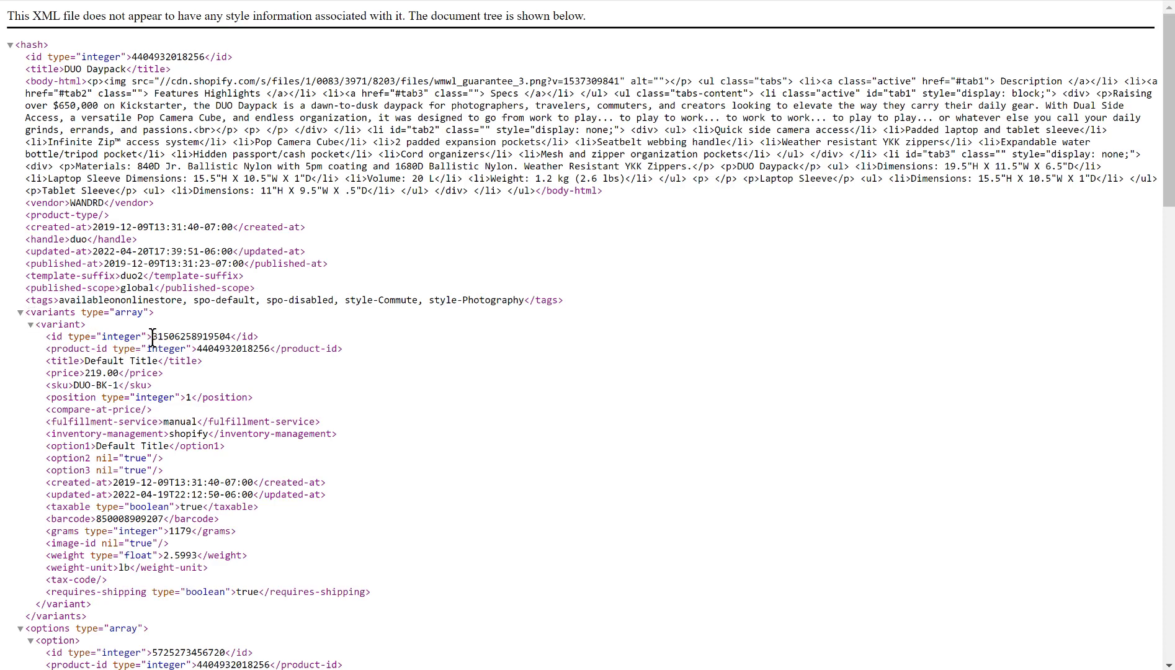
drag(152, 337, 231, 336)
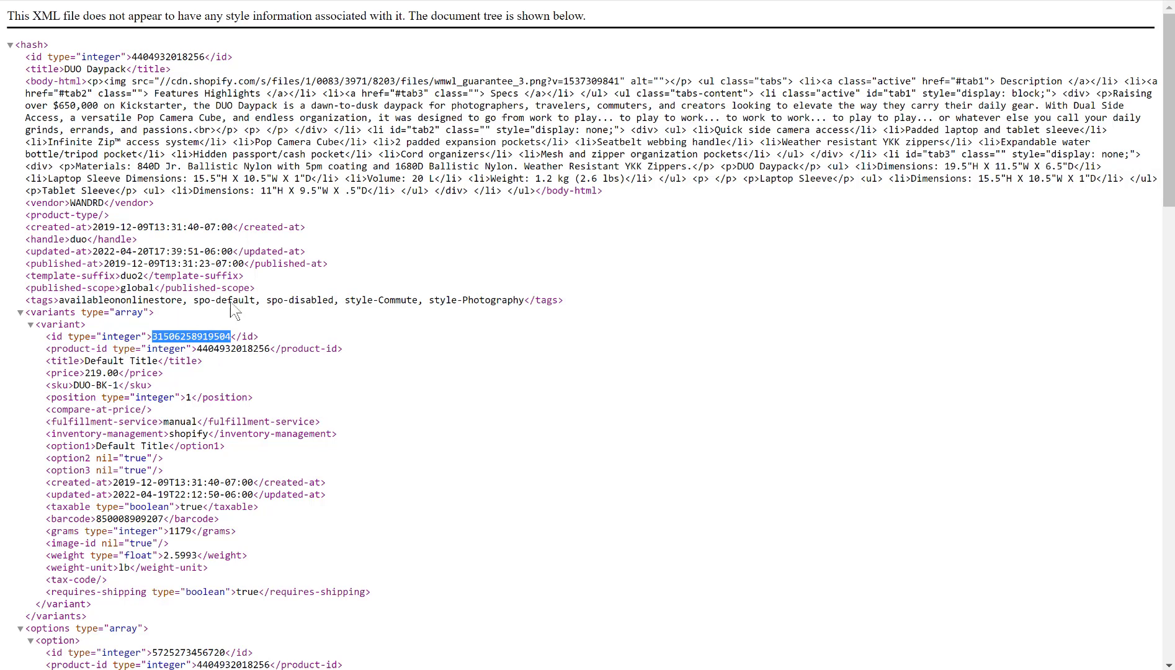
- Switch to a new, empty Notepad window
key(alt+Tab)
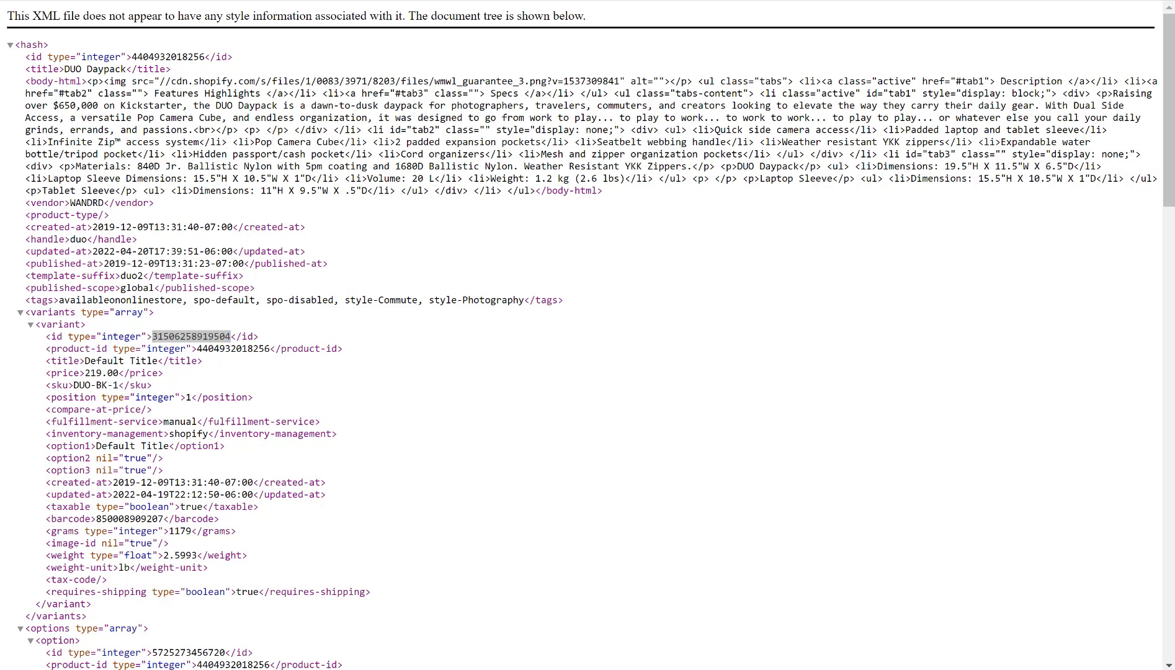
right_click(546, 669)
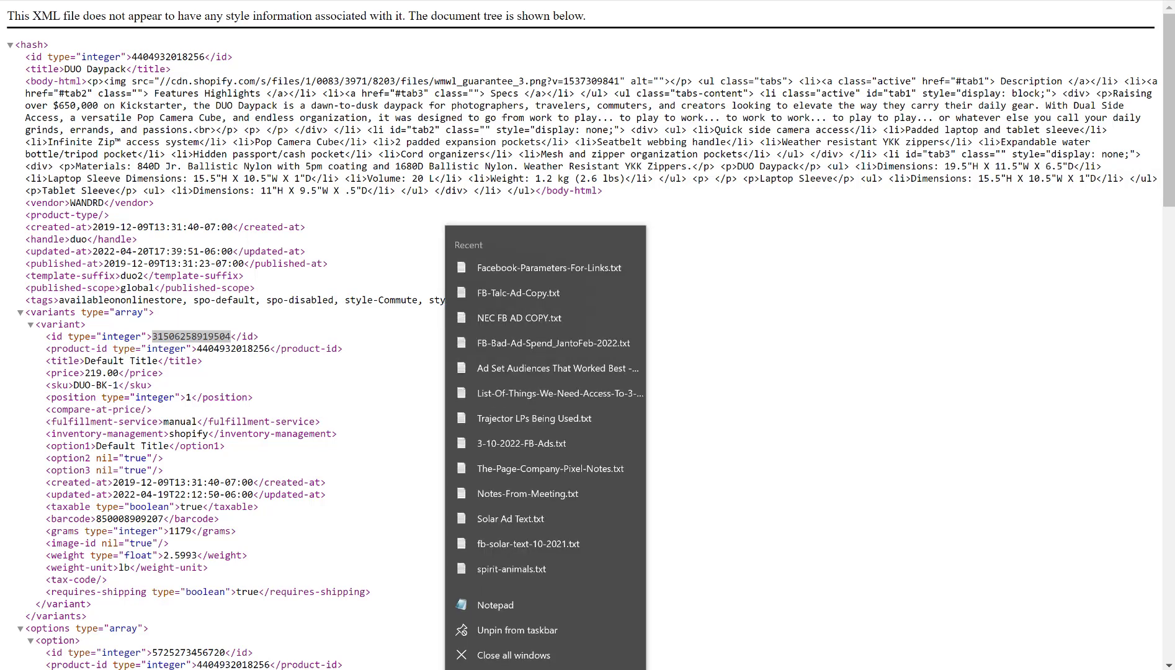
click(546, 603)
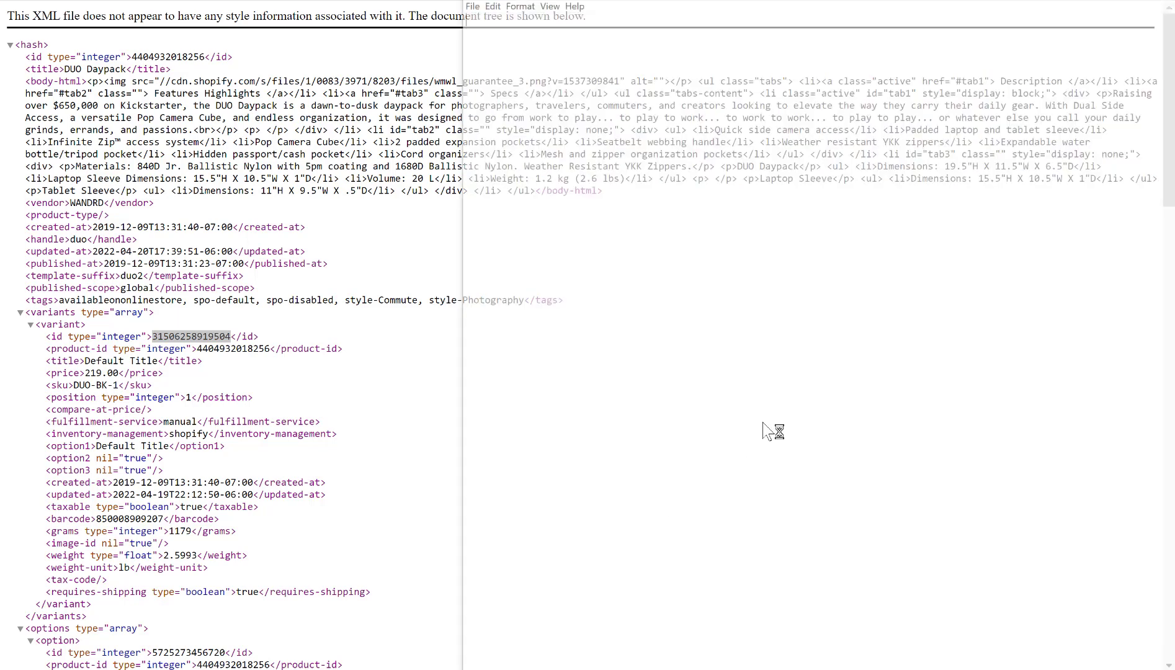
- Write wandrd.com/cart/add in the empty Notepad window
drag(569, 2, 361, 9)
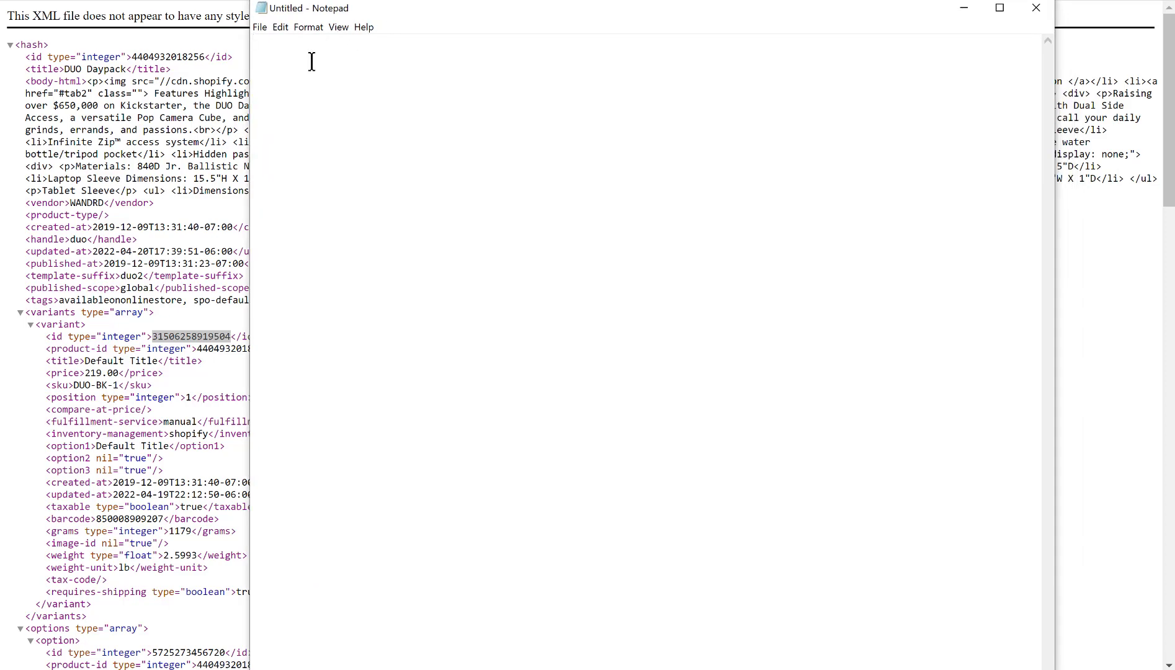
text(wandrd.com/c)
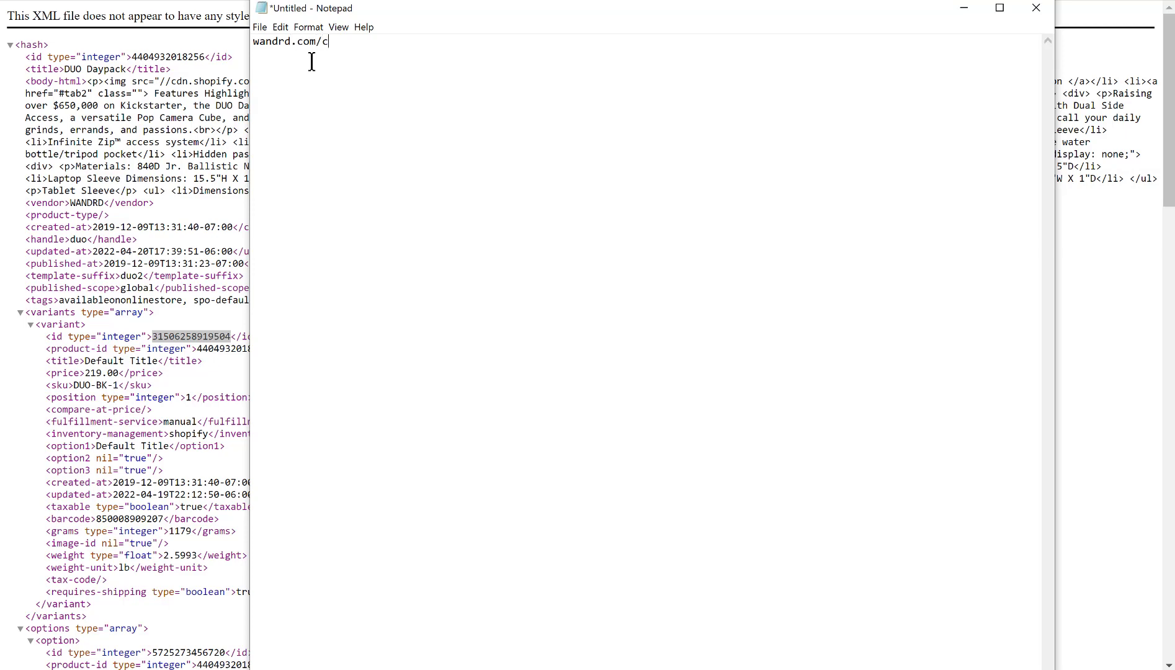
text(art/add)
drag(441, 9, 452, 0)
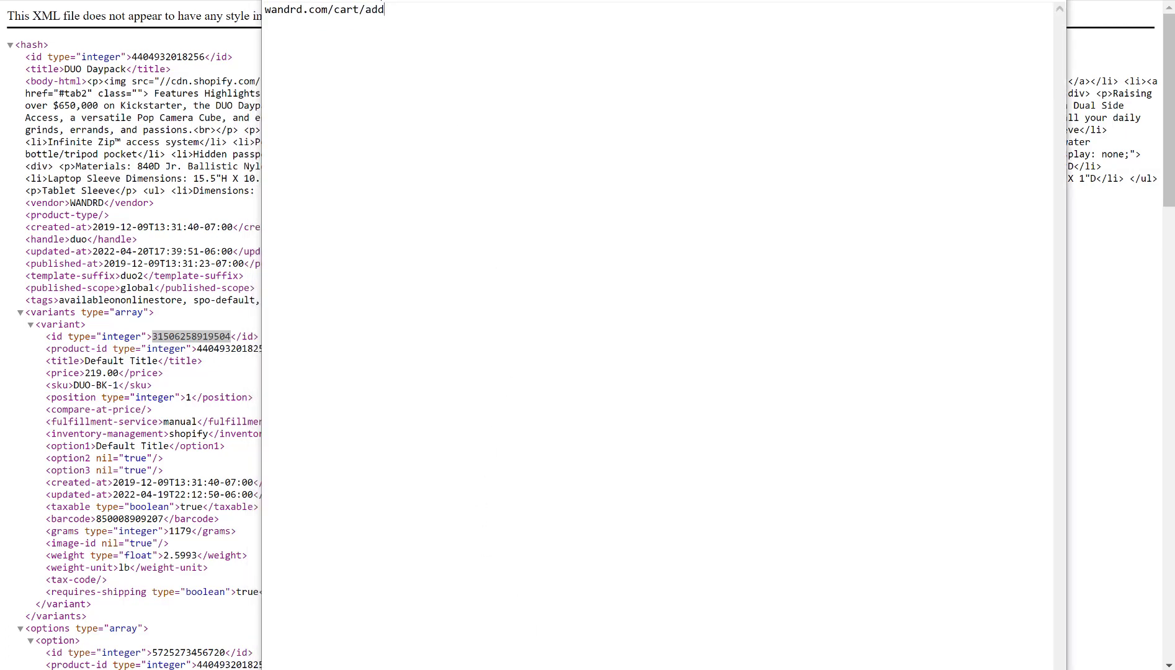
mouse_move(557, 668)
click(557, 657)
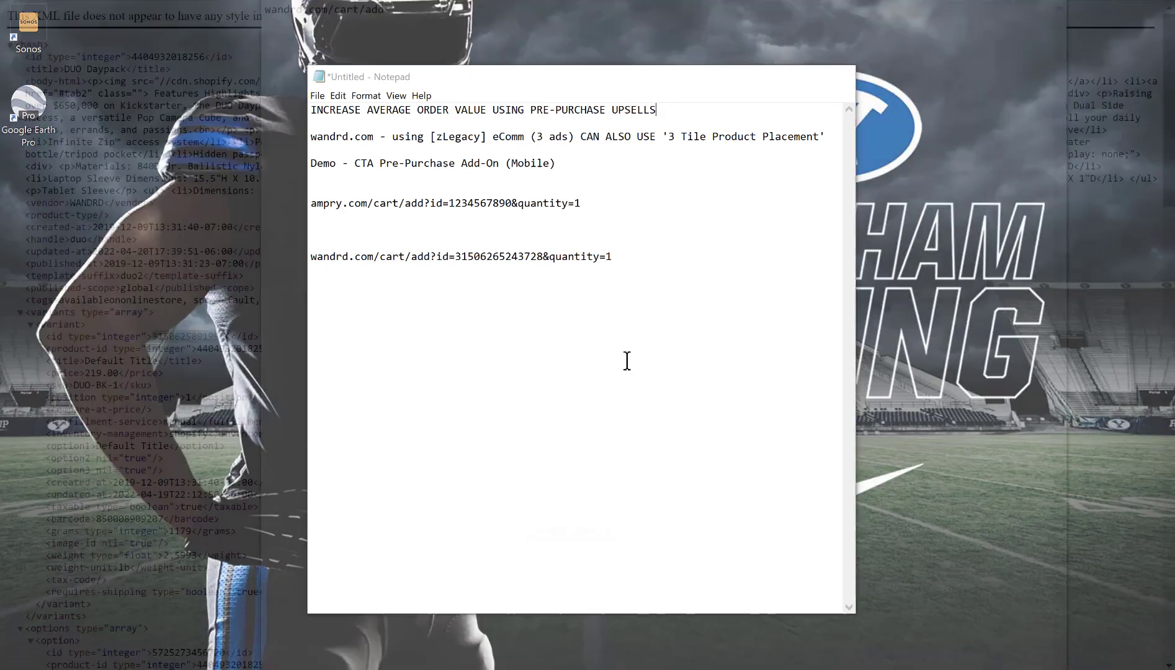
drag(629, 257, 312, 259)
key(ctrl+c)
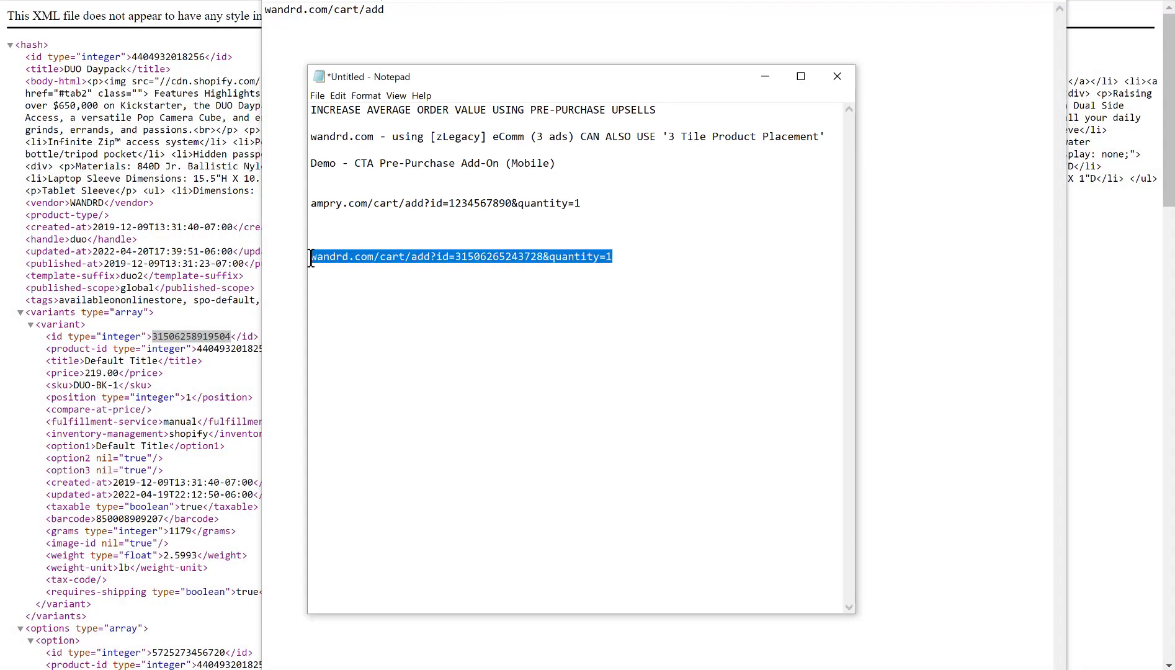
click(766, 76)
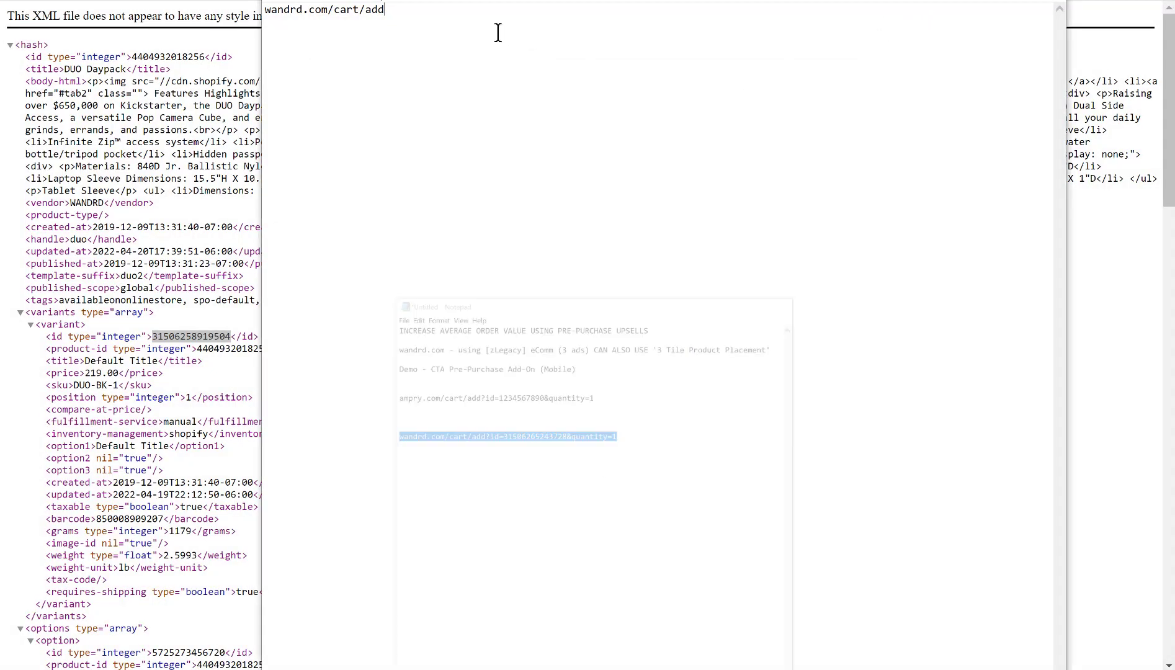
drag(385, 9, 266, 9)
key(ctrl+v)
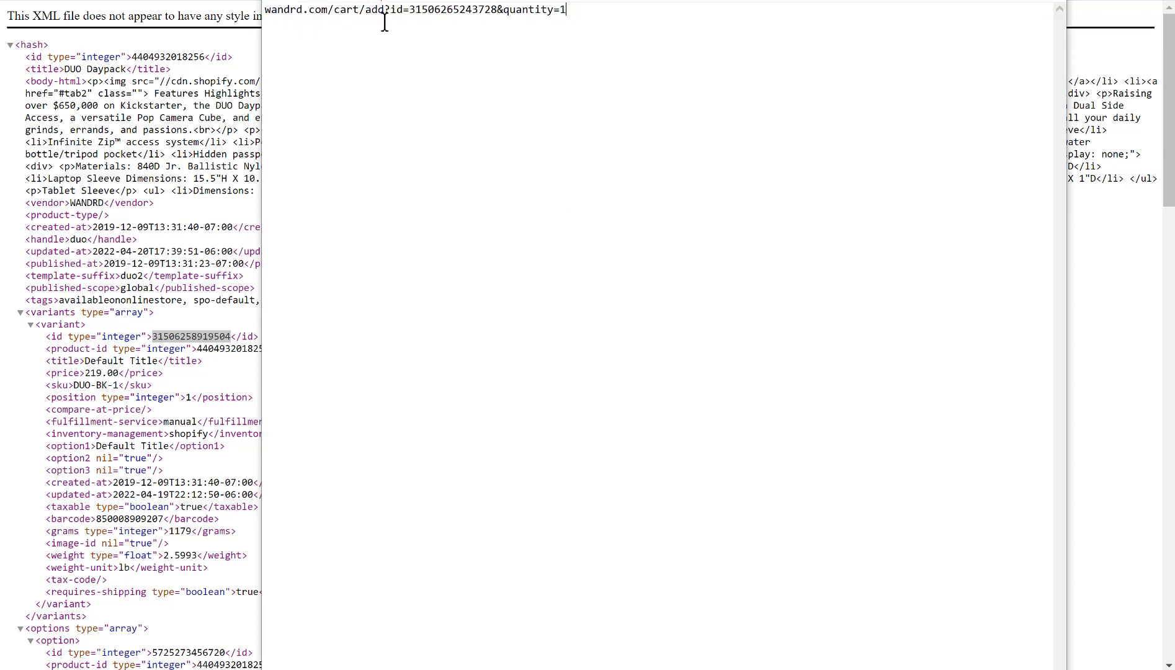
- Copy the complete add-to-cart URL from Notepad and enter it as the Button 1 Destination Url in the Ampry template
drag(386, 9, 564, 21)
click(410, 10)
drag(411, 10, 493, 12)
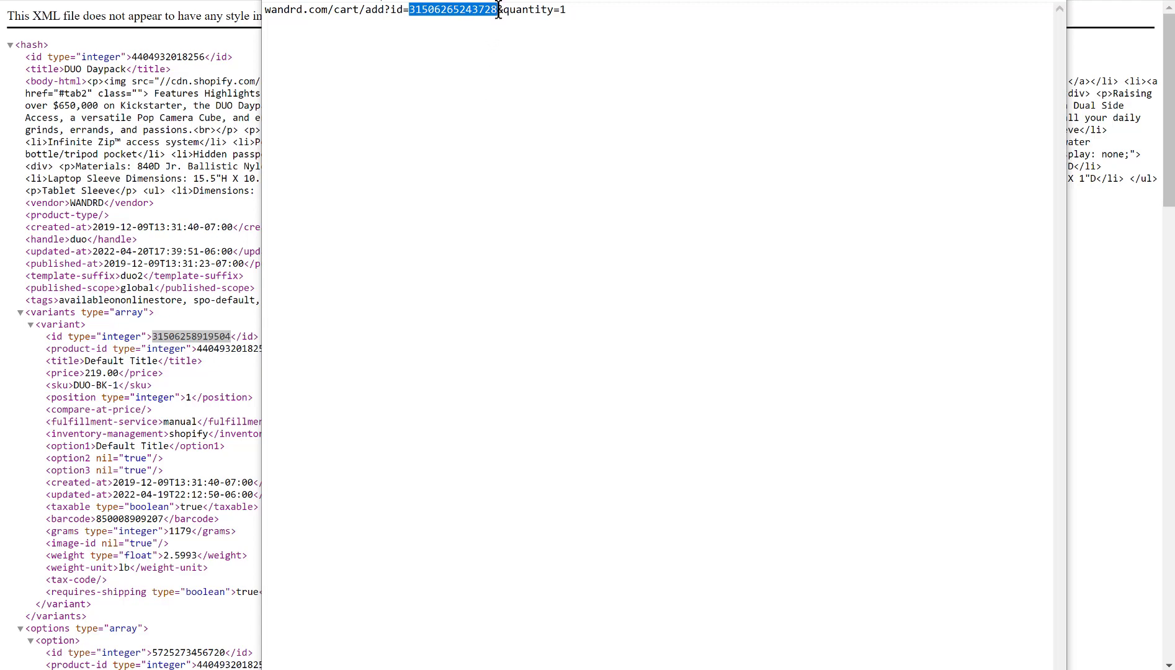
drag(498, 10, 259, 14)
key(ctrl+c)
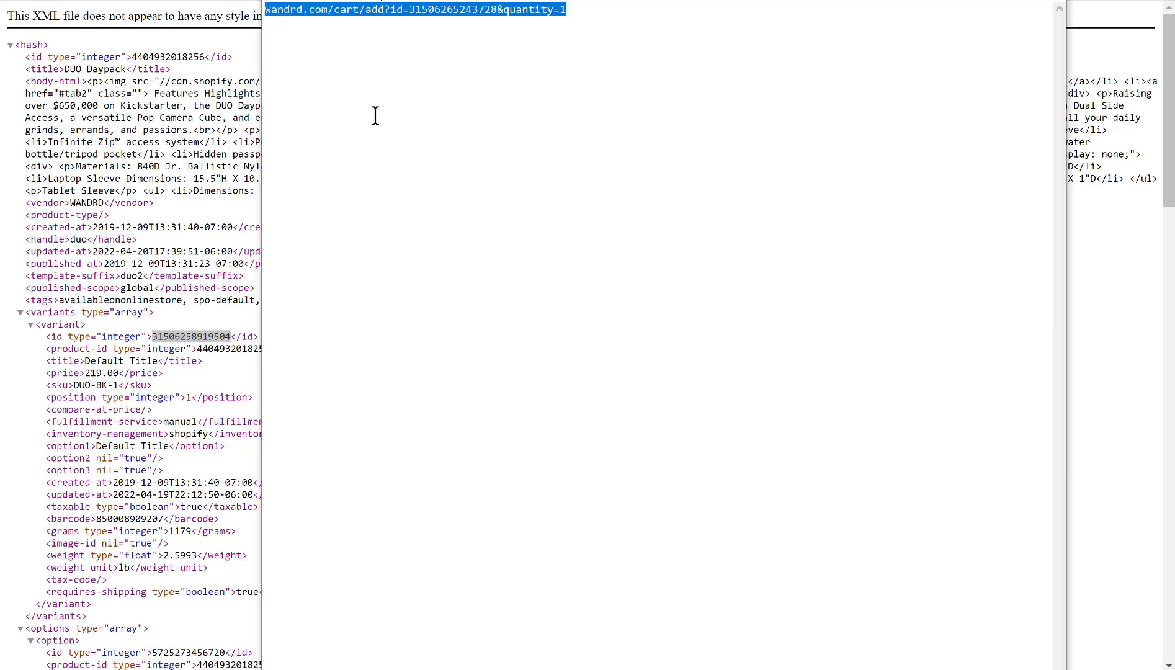
key(alt+Tab)
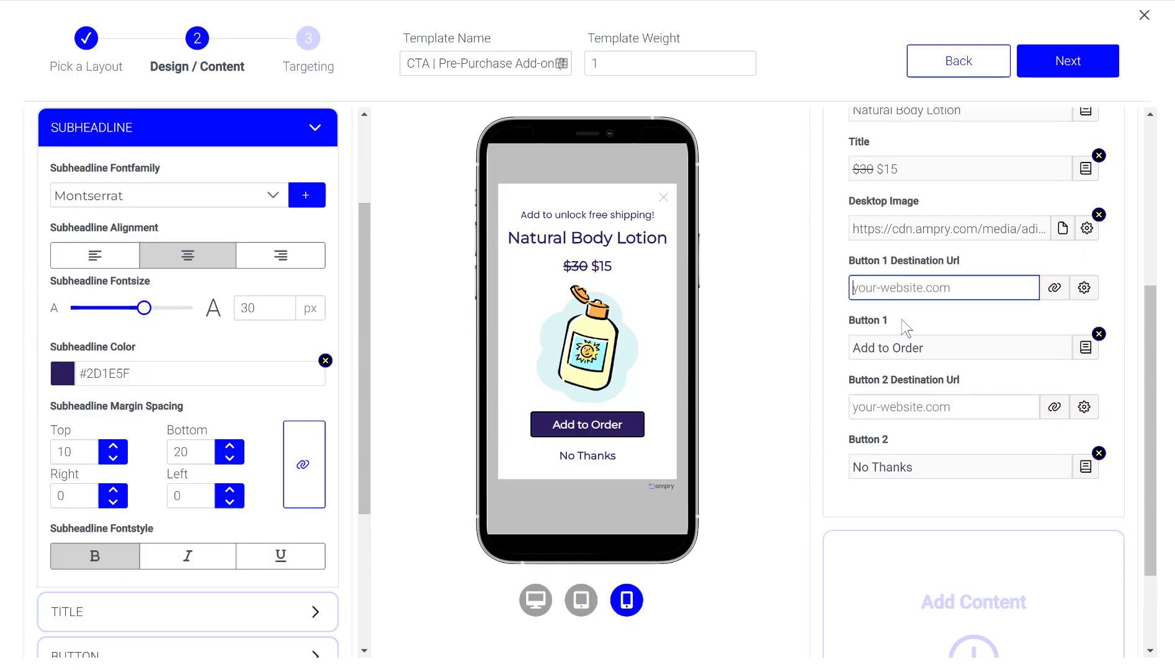
key(ctrl+v)
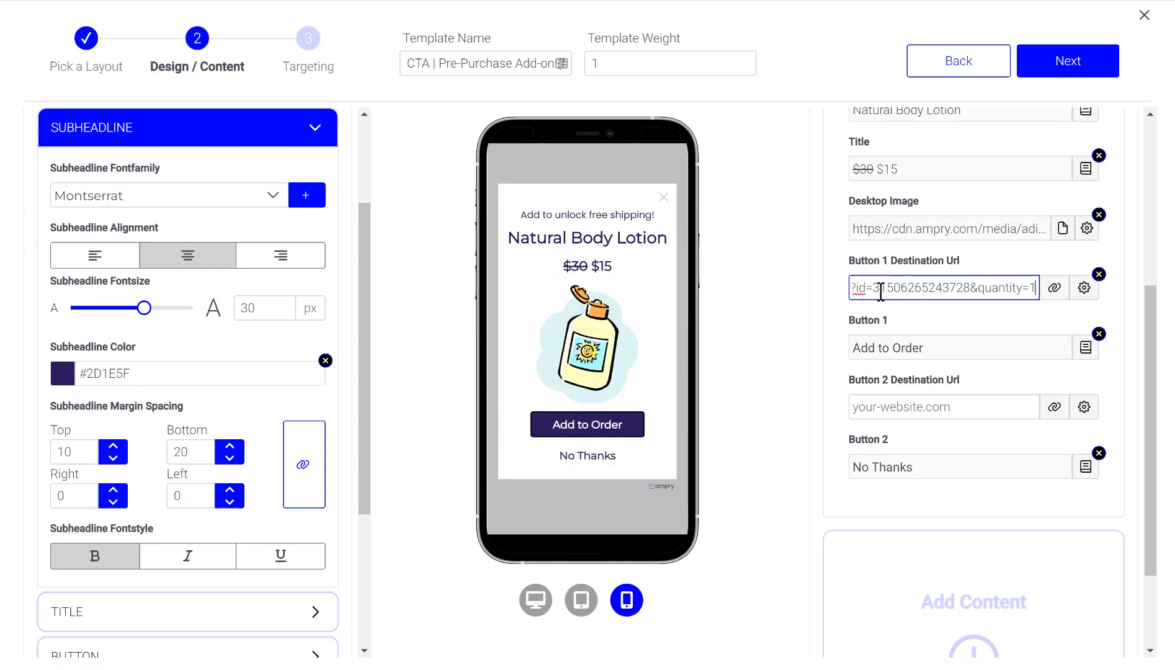
click(906, 320)
- Examine the cart path and the add?id= part of the Button 1 destination URL
click(939, 292)
drag(927, 288, 955, 291)
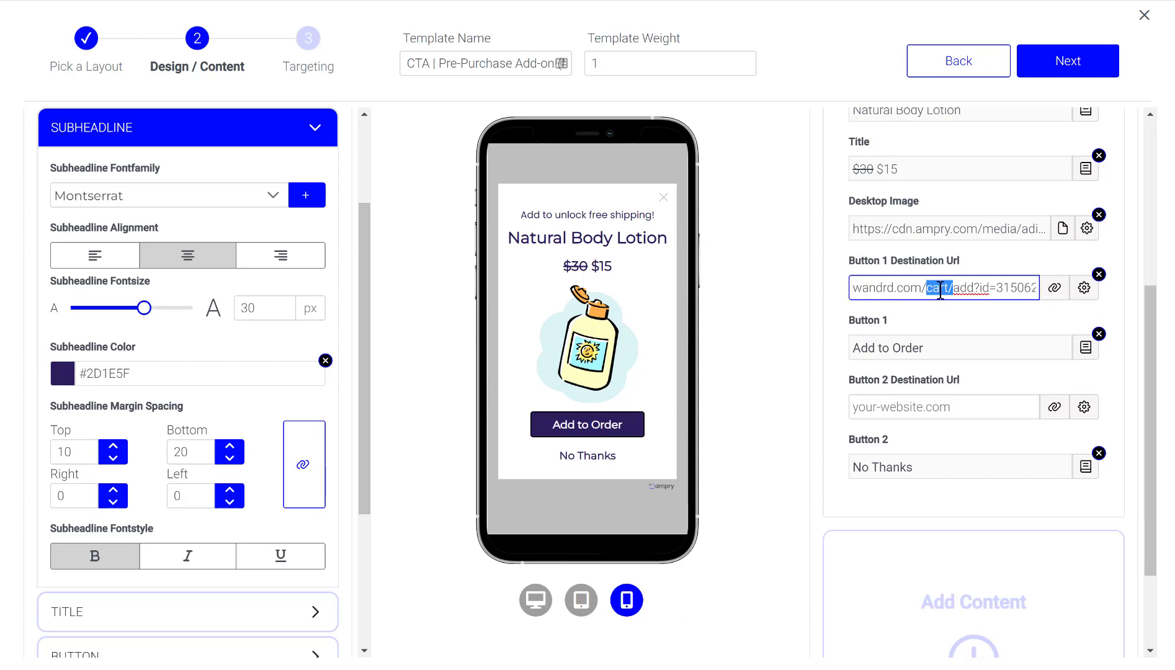
click(955, 291)
drag(962, 293, 1017, 292)
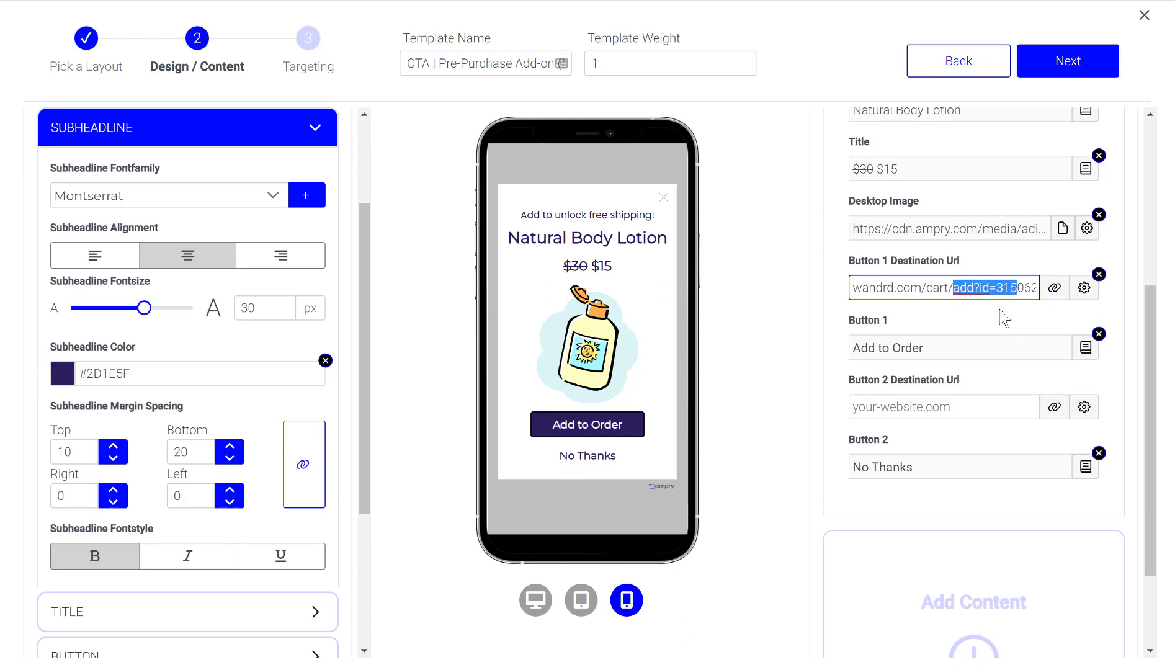
click(934, 260)
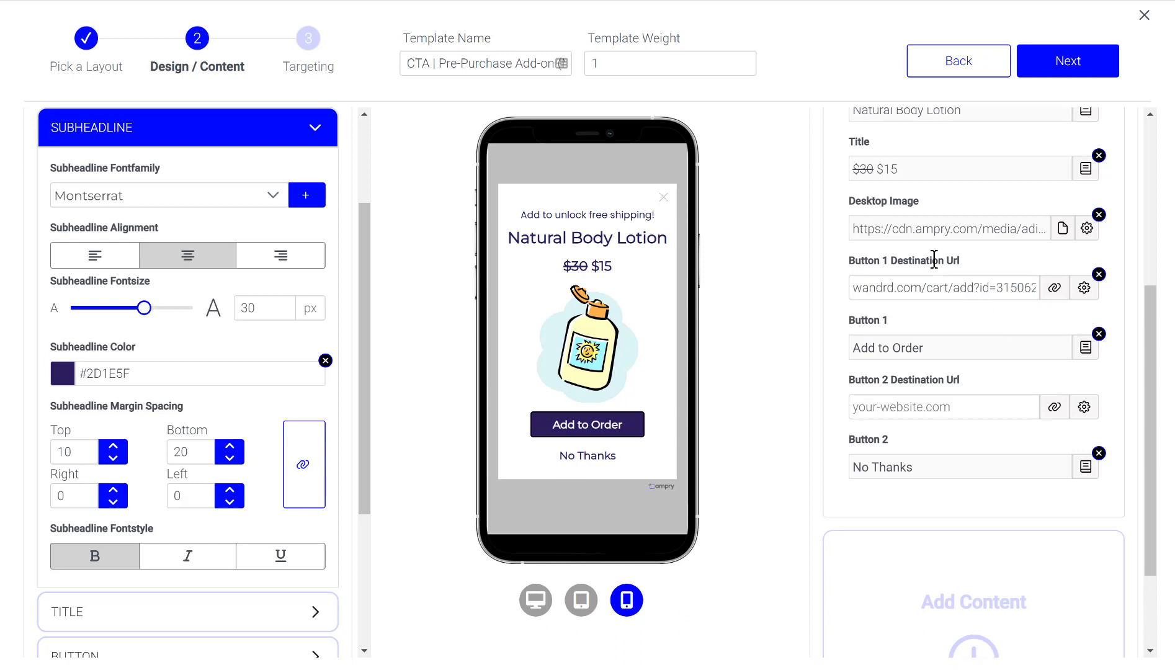
- Set the Button 2 Destination Url of the No Thanks button to wandrd.com/cart/, reusing the copied URL without its add and ID part
click(872, 404)
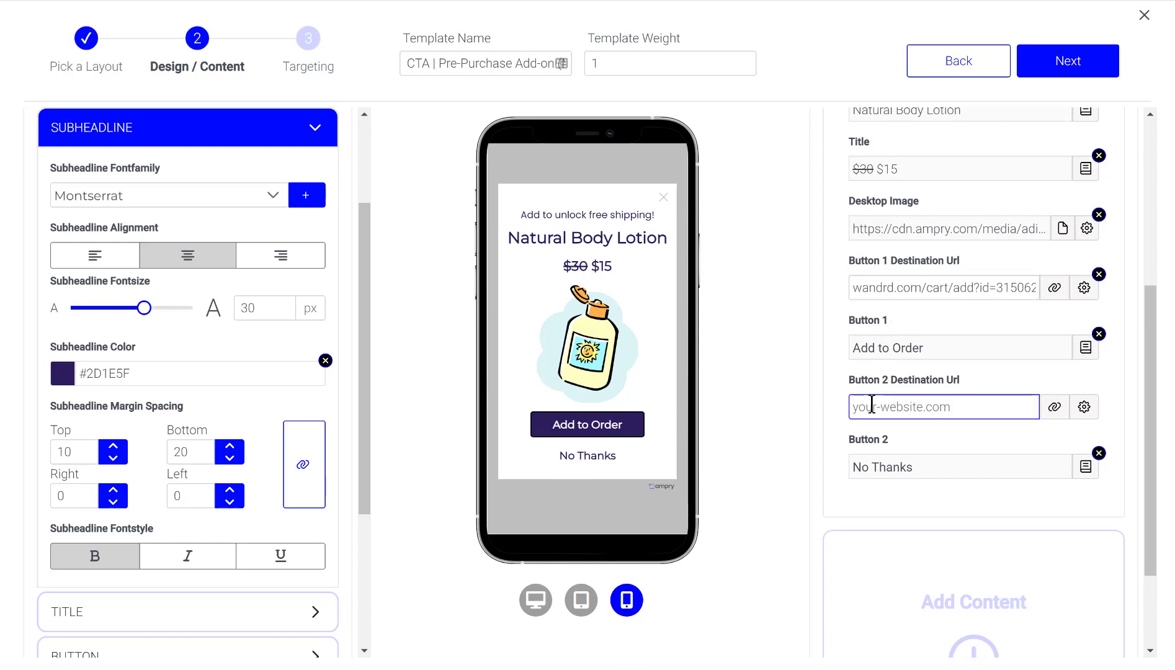
click(575, 465)
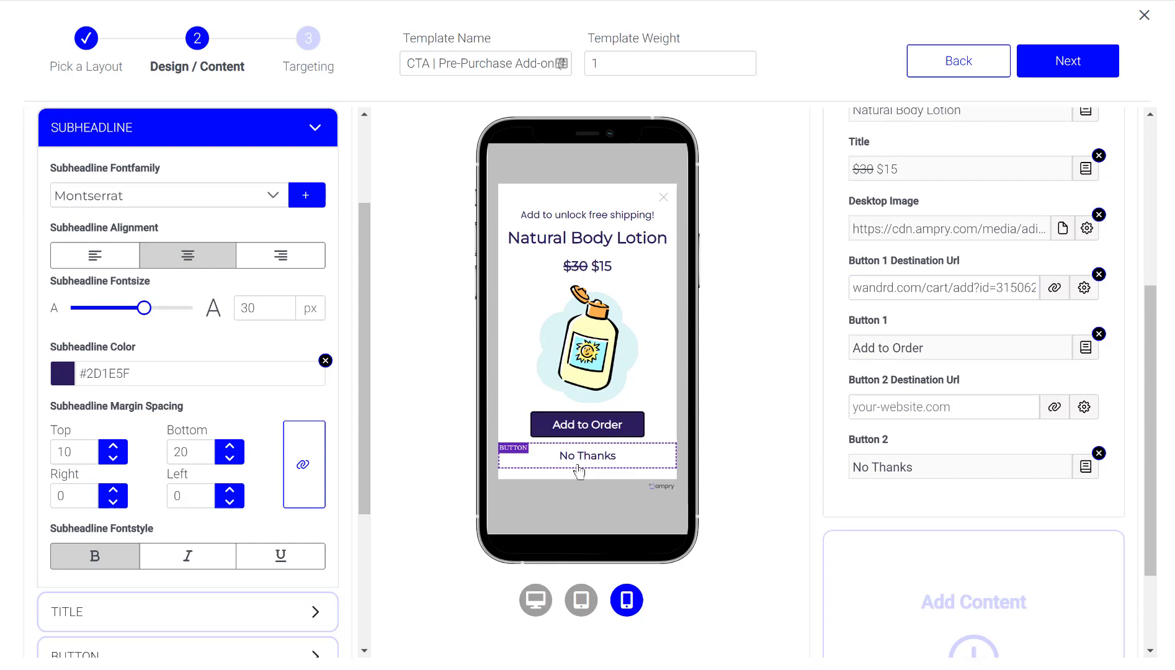
click(902, 411)
click(1055, 409)
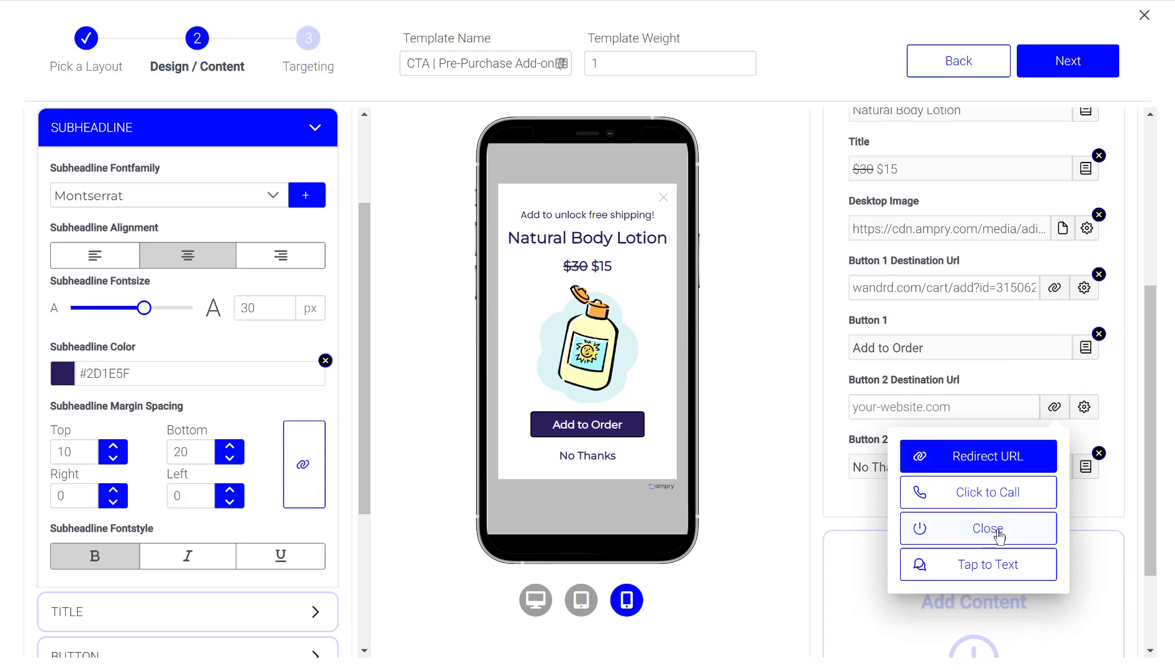
click(942, 406)
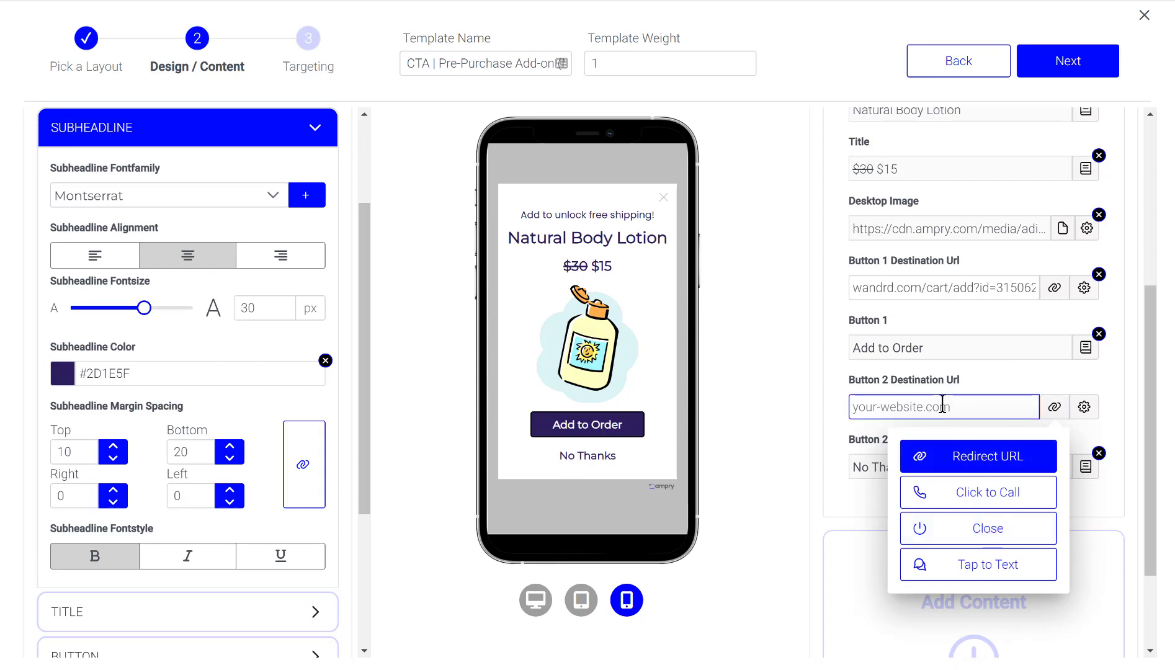
key(ctrl+v)
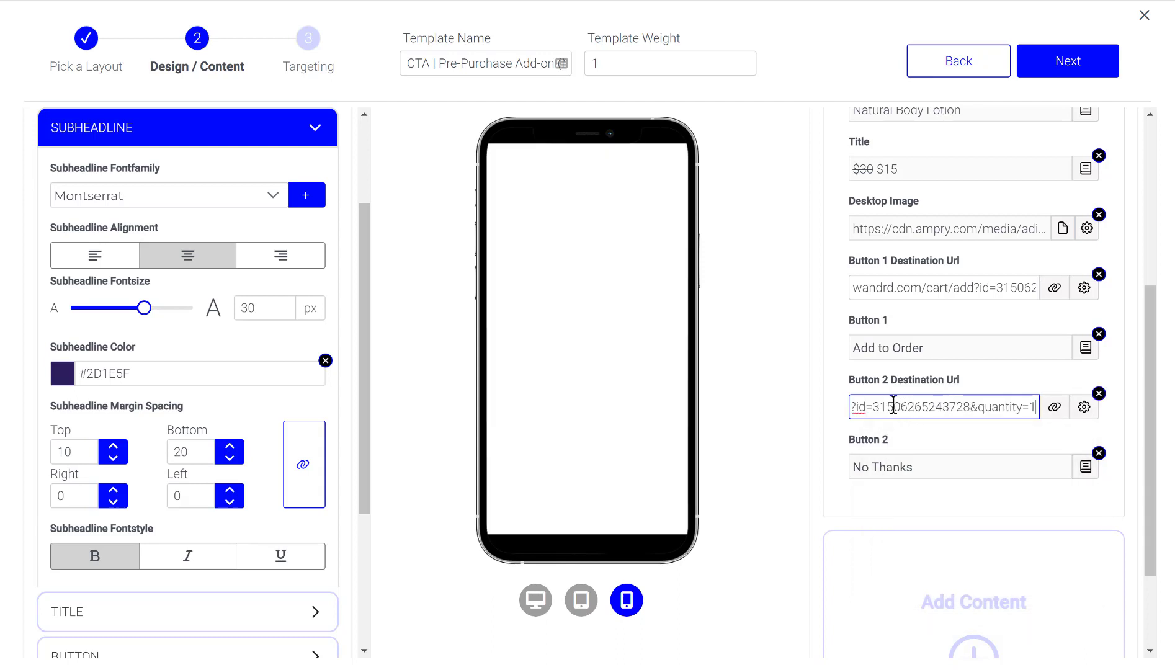
drag(894, 406, 1046, 403)
key(BackSpace)
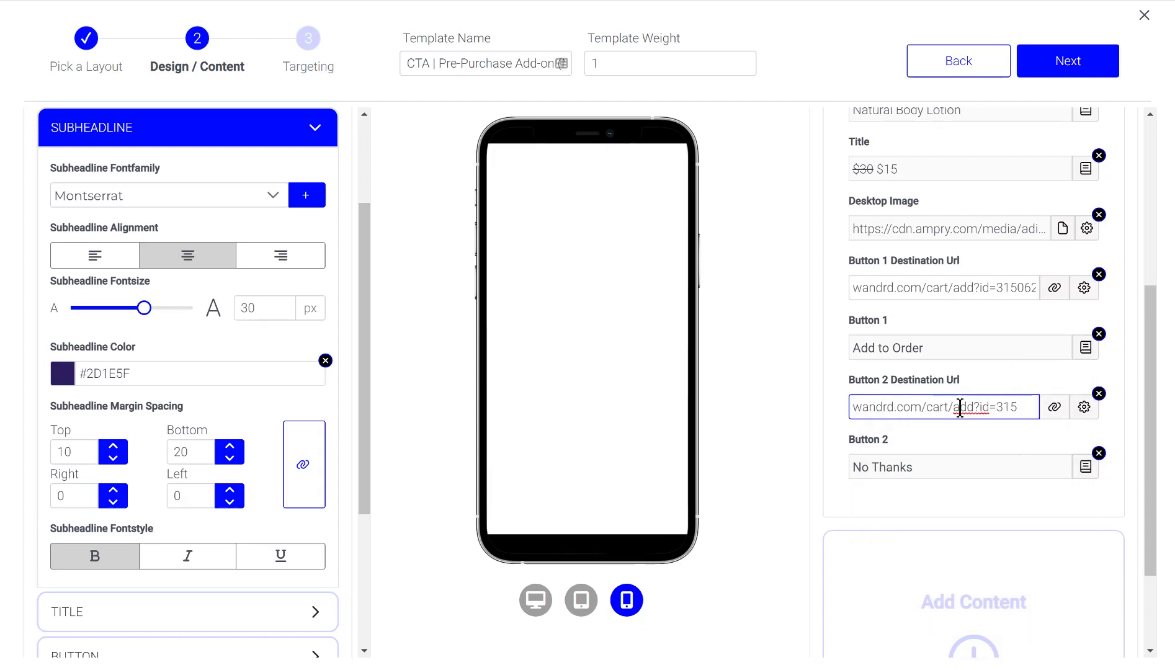
drag(948, 407, 1028, 409)
key(BackSpace)
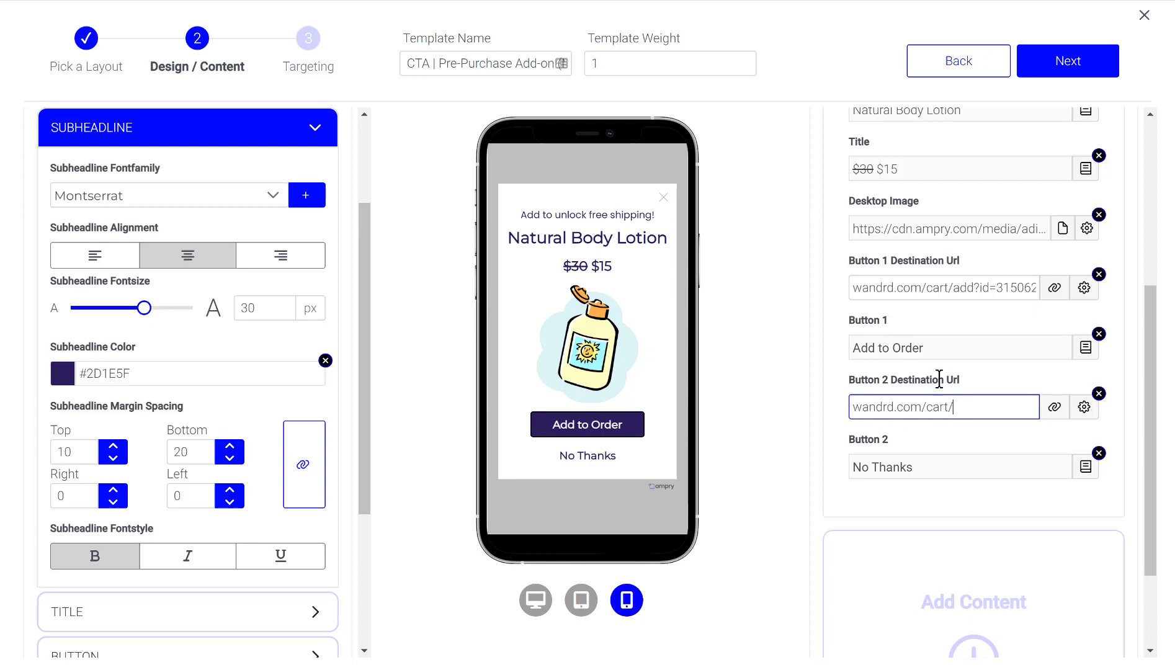
drag(962, 406, 844, 407)
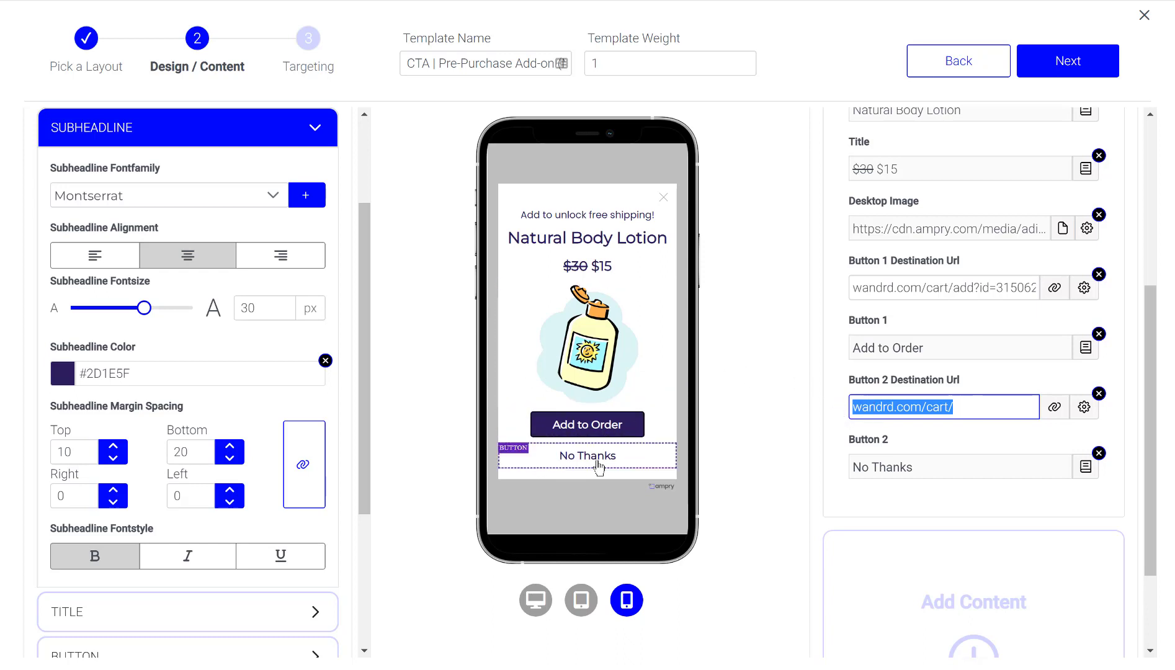
click(974, 504)
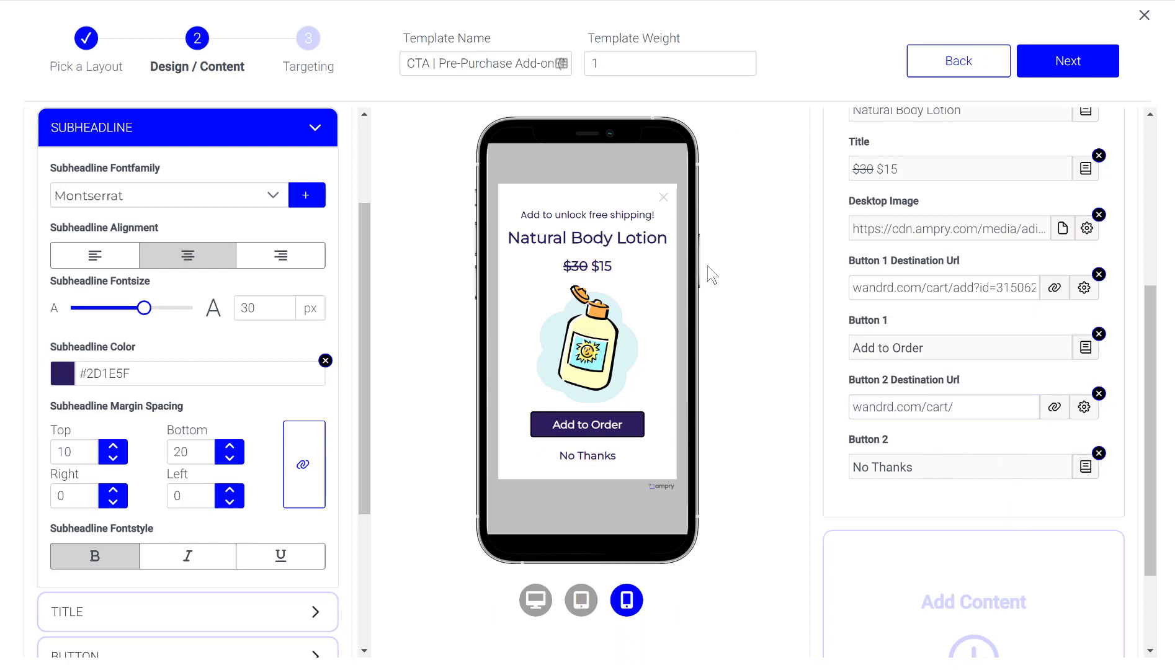
- Clone Content 1 and open the copy's content fields
scroll(887, 428, down, 2)
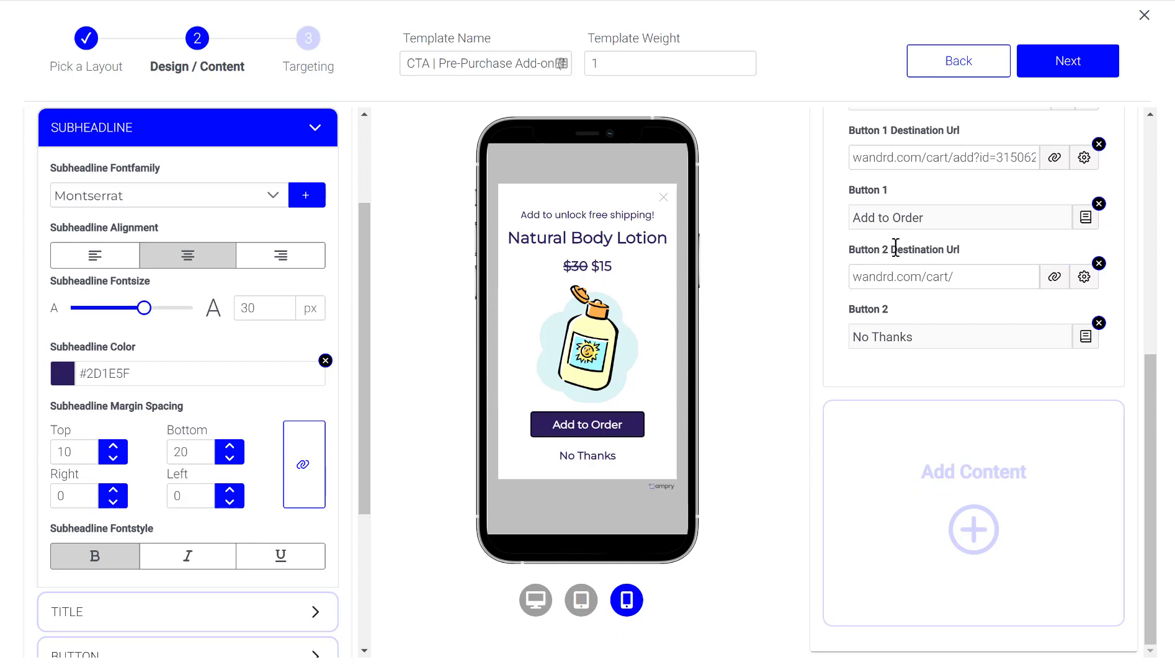
scroll(942, 383, up, 6)
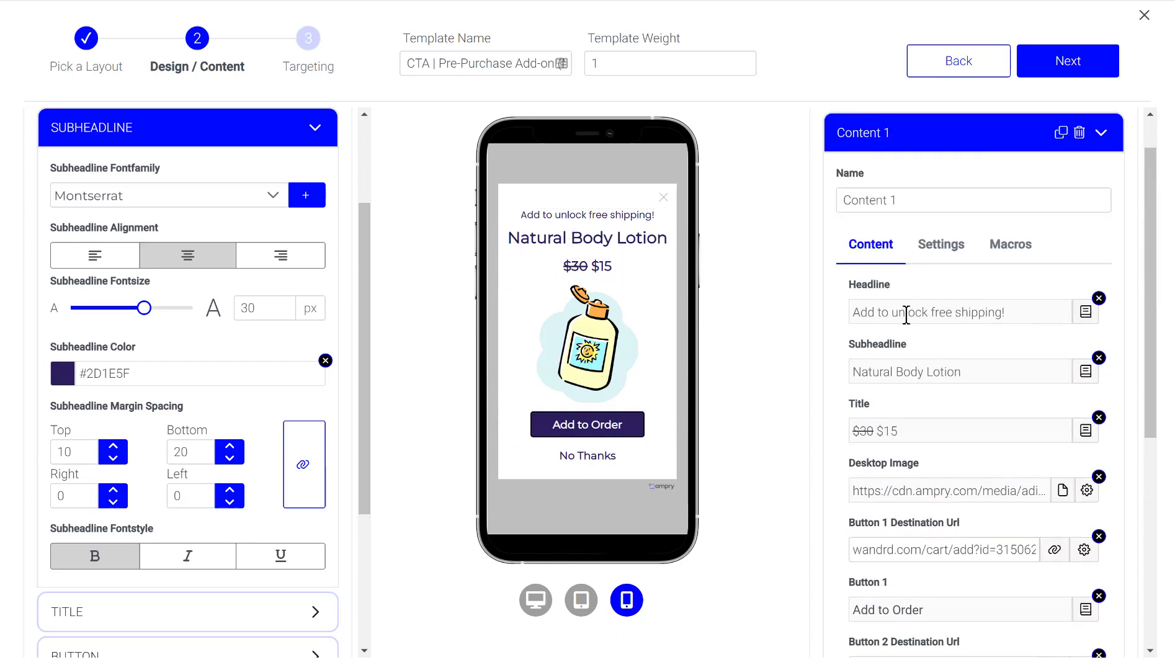
click(1060, 133)
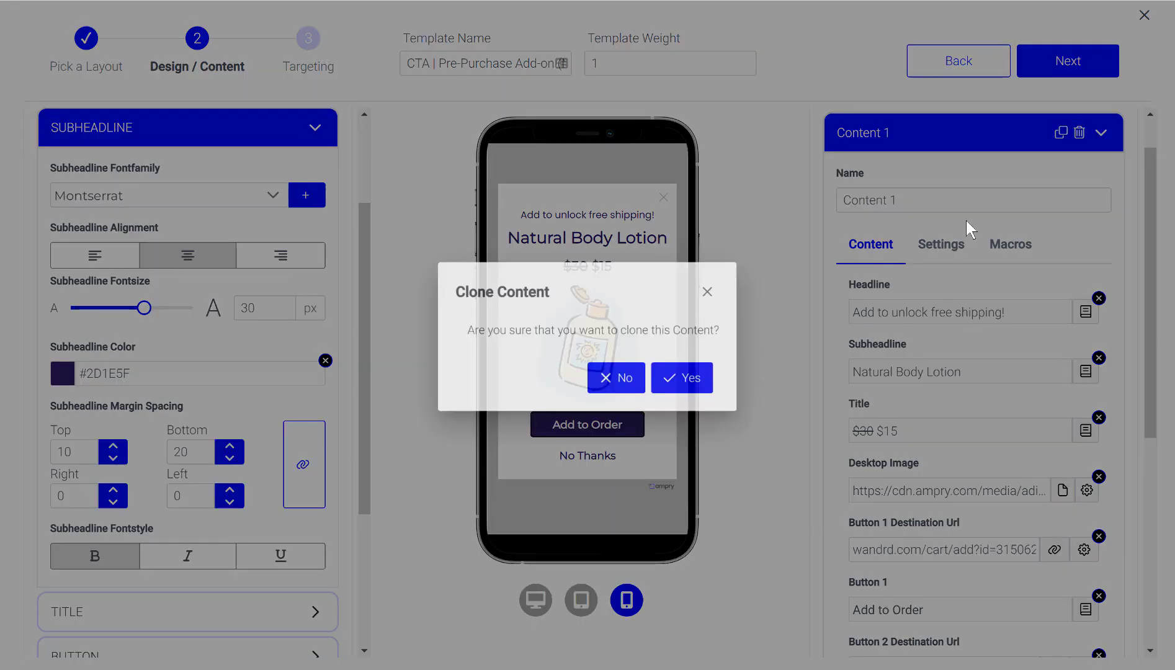
click(689, 382)
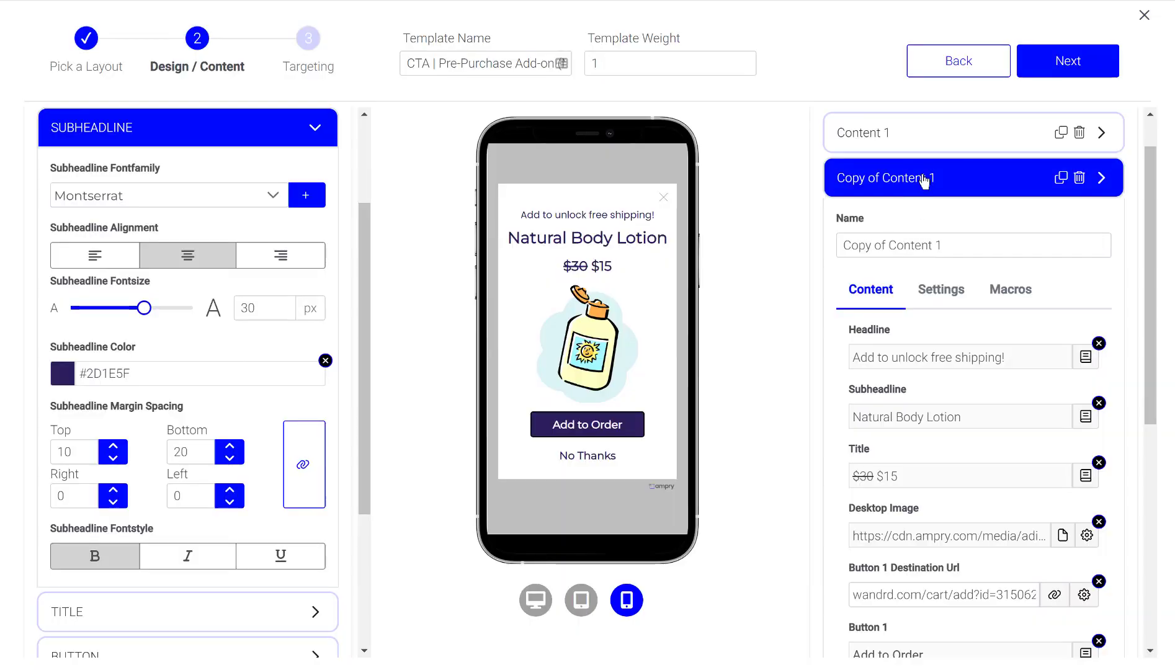
click(899, 244)
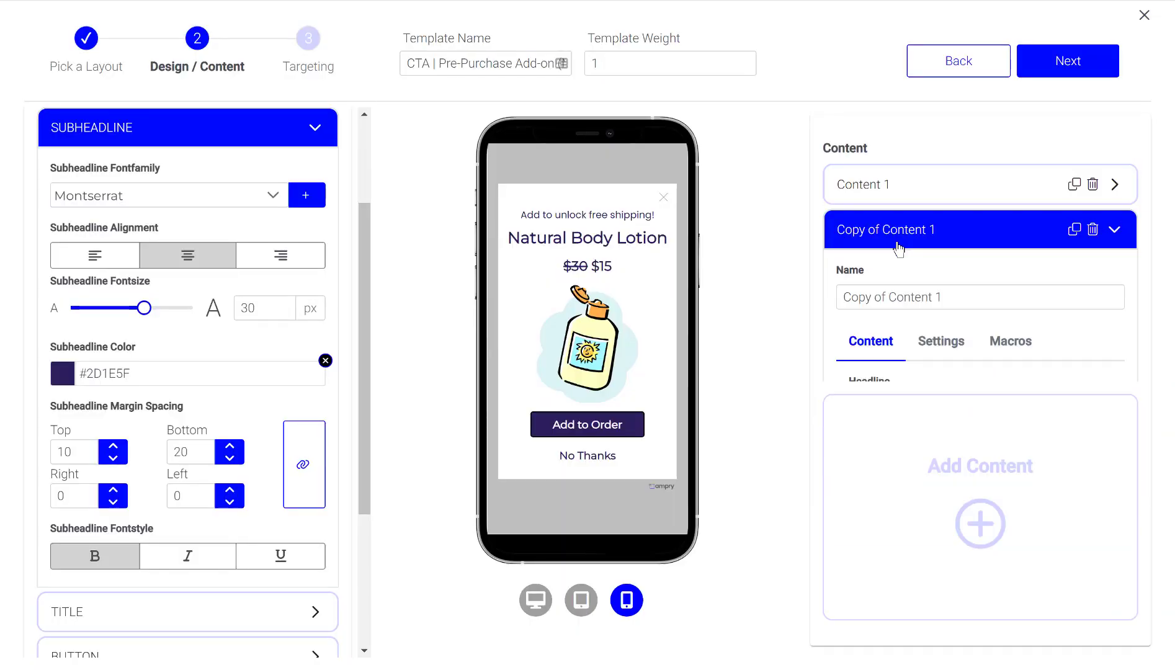
- Review the name, headline text and Button 1 destination URL of the cloned content
drag(860, 298, 974, 296)
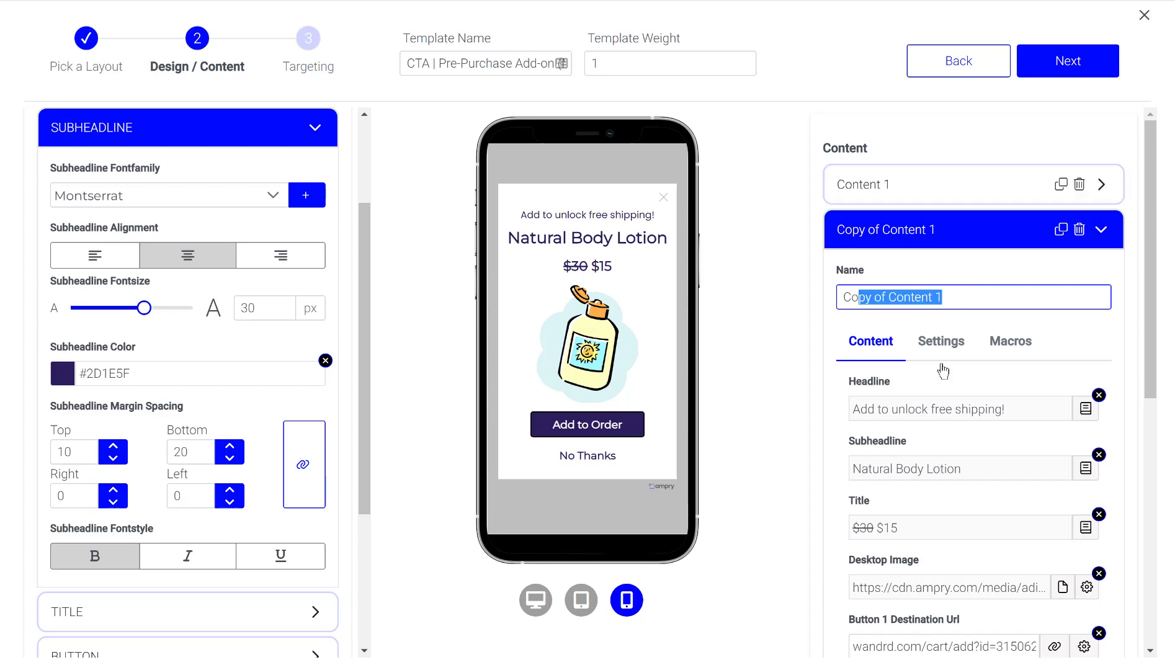
scroll(857, 372, down, 1)
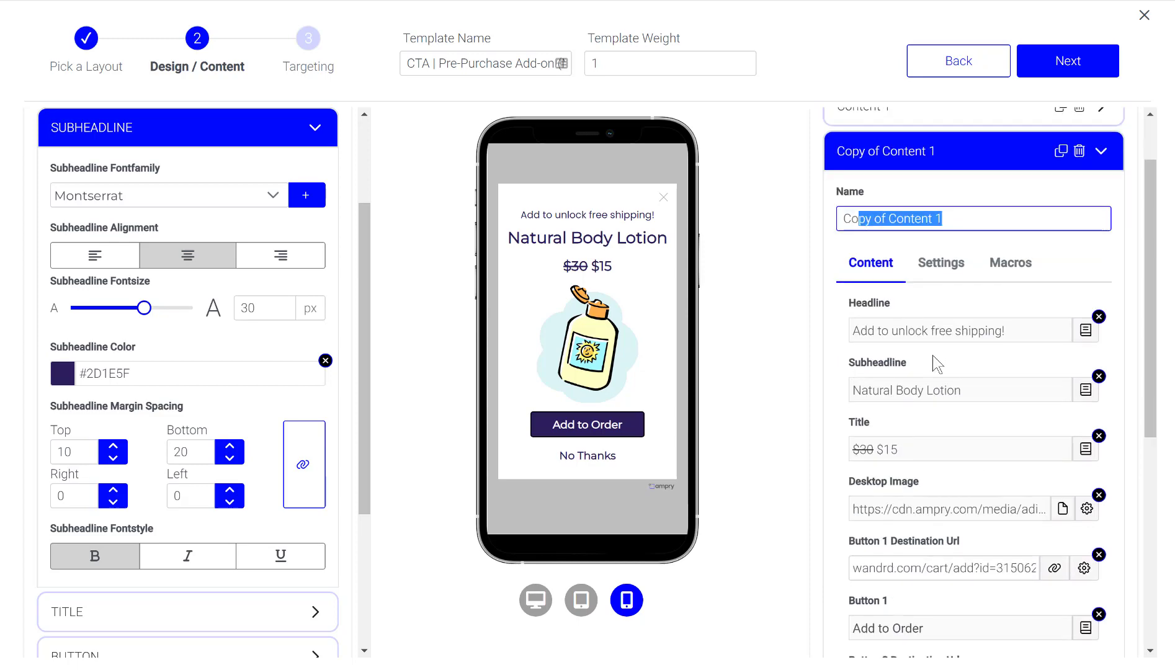
click(1018, 332)
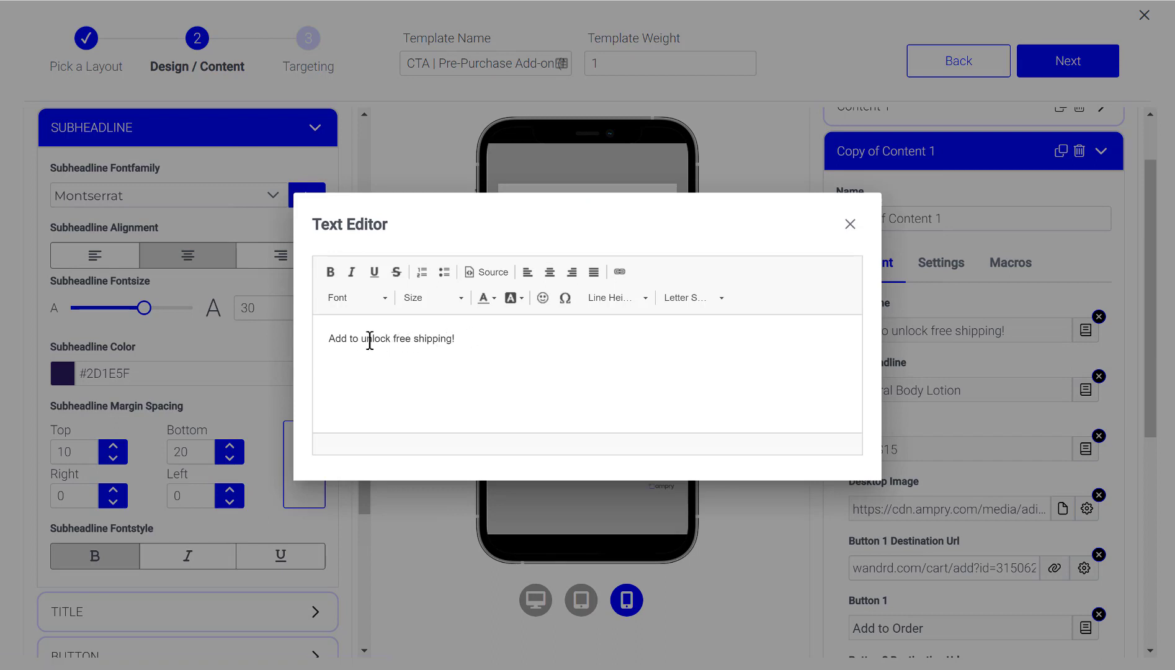
drag(333, 335, 480, 341)
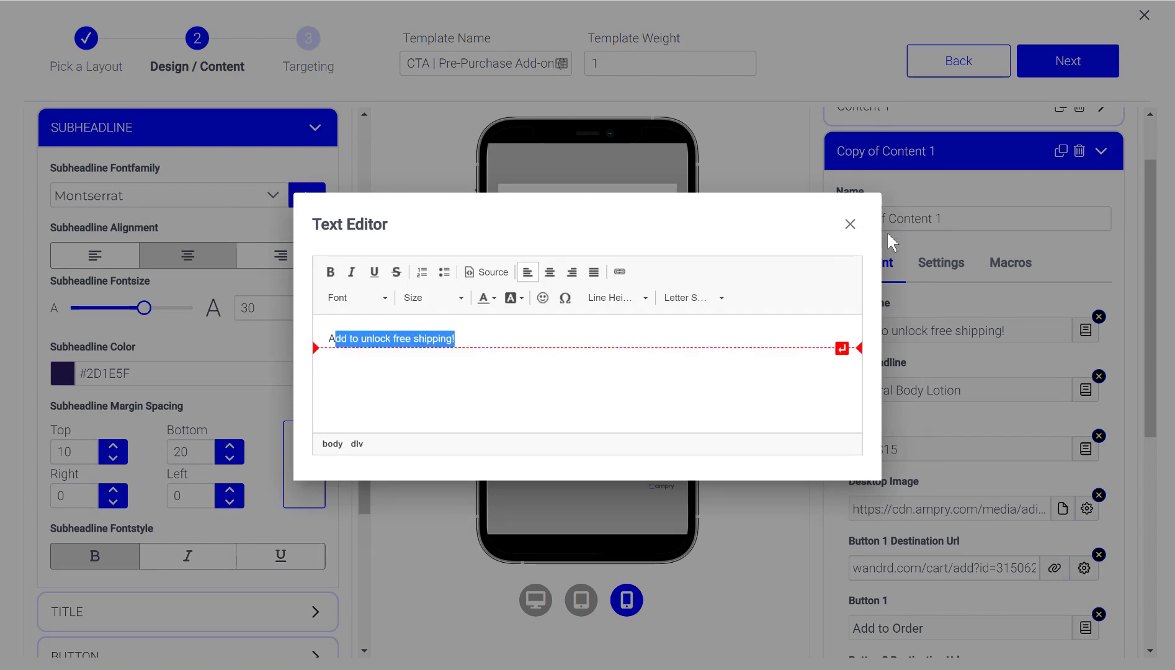
click(850, 225)
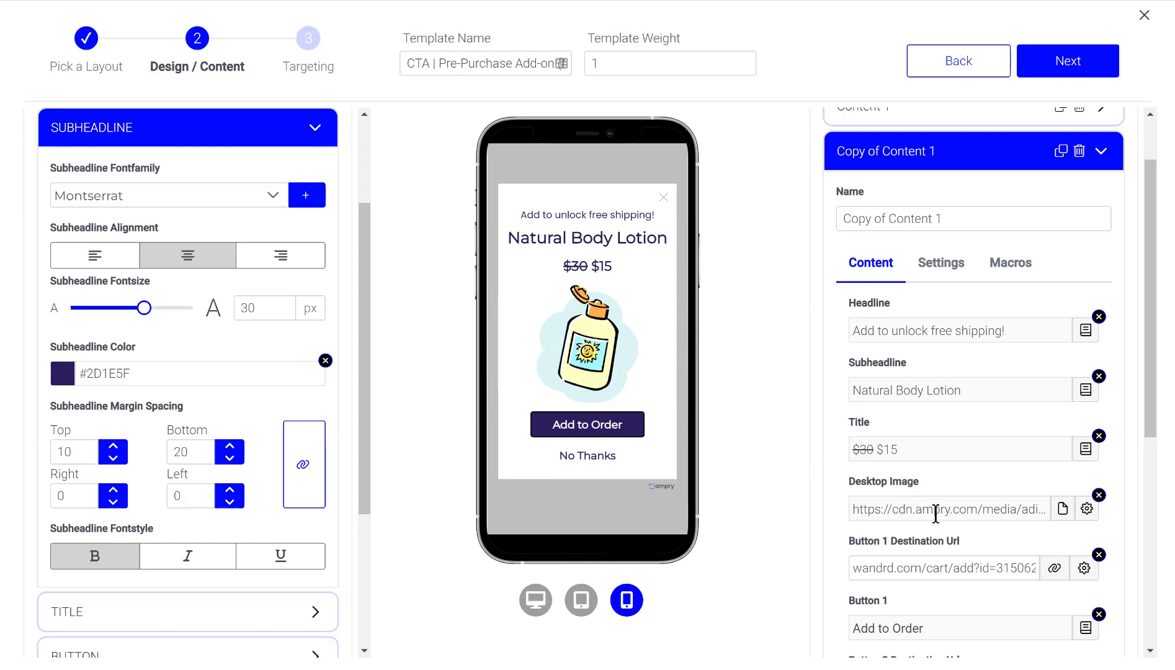
click(966, 567)
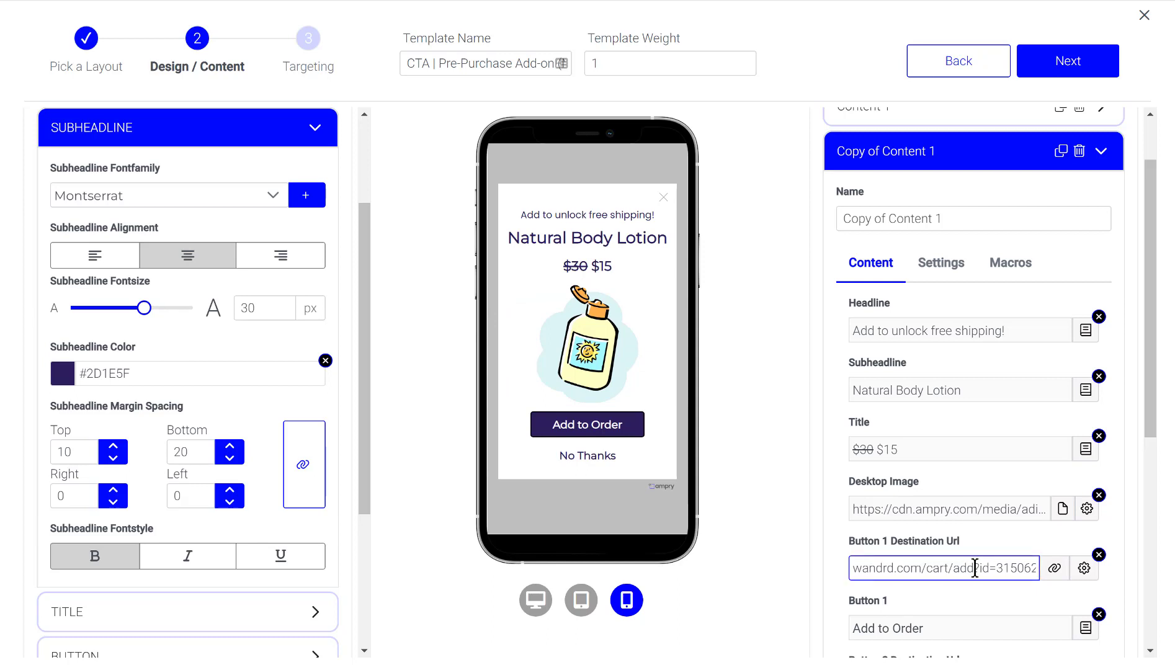
click(695, 377)
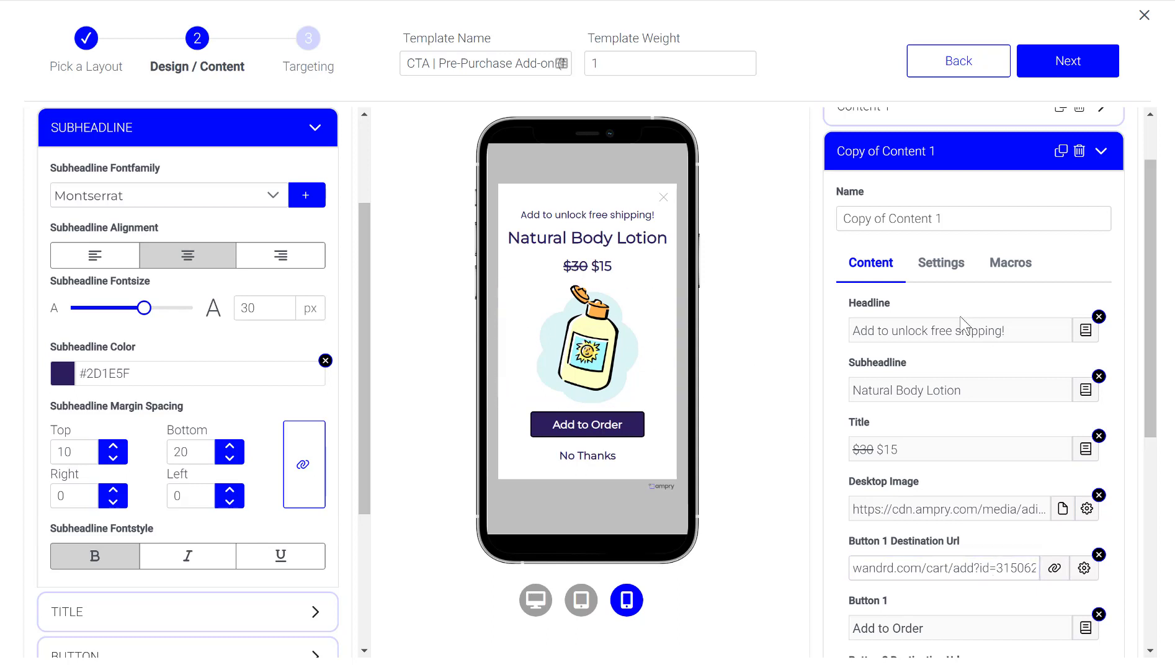
- Proceed to the targeting stage and try a New / Returning condition for New Visitors, removing it again
scroll(959, 384, up, 2)
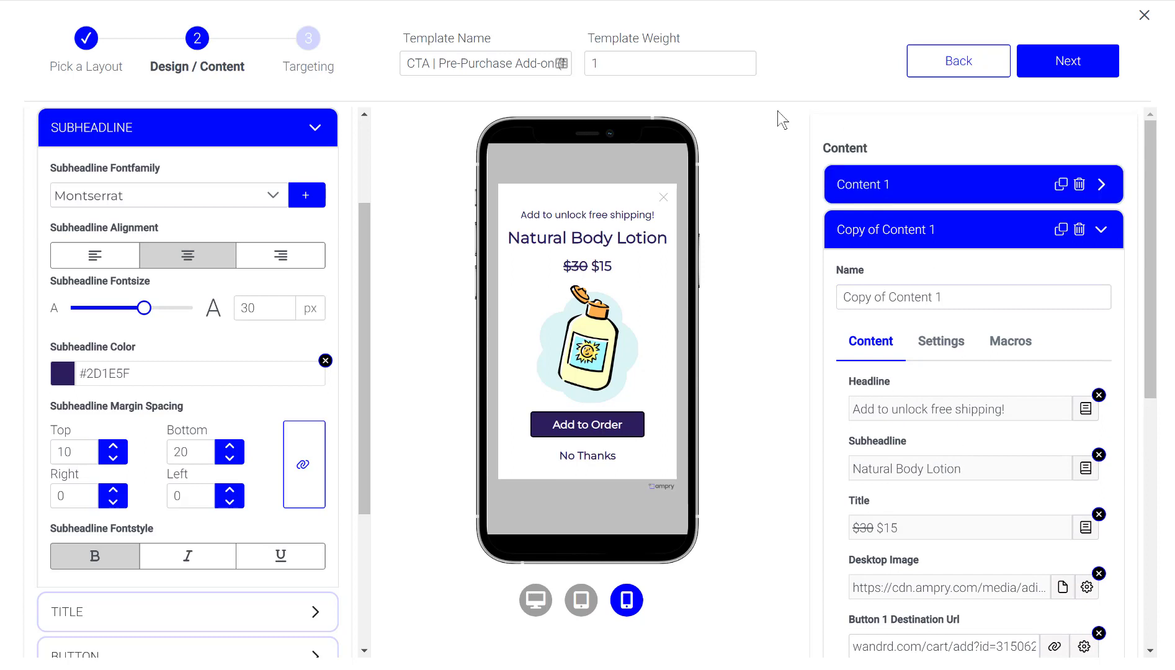
click(1064, 67)
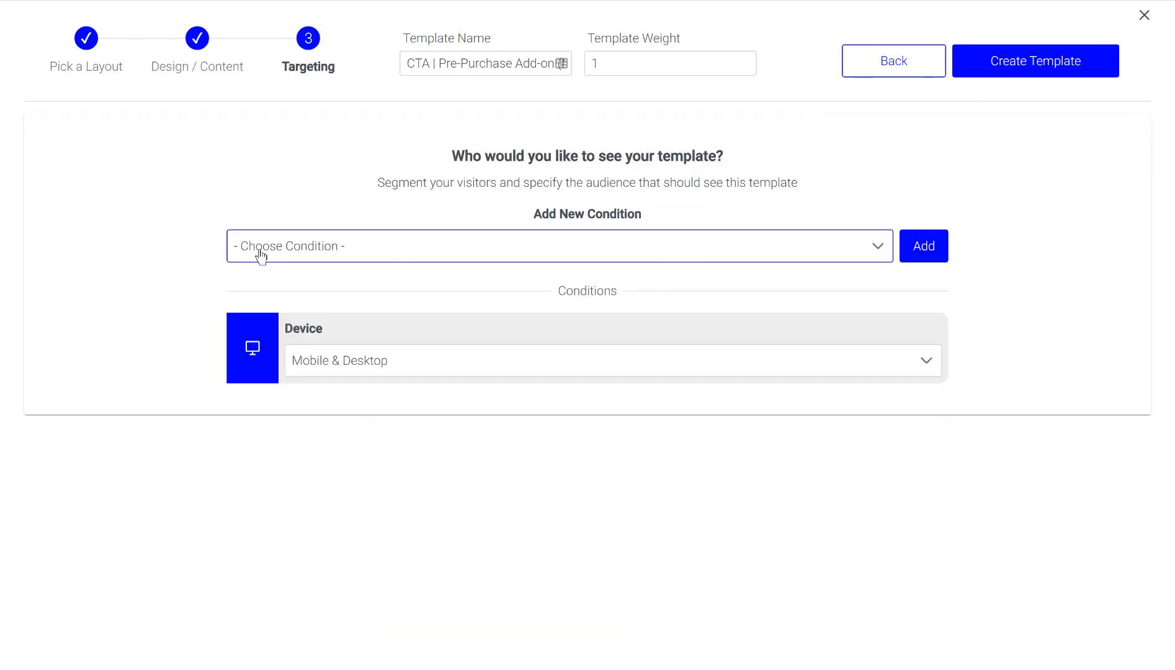
click(351, 259)
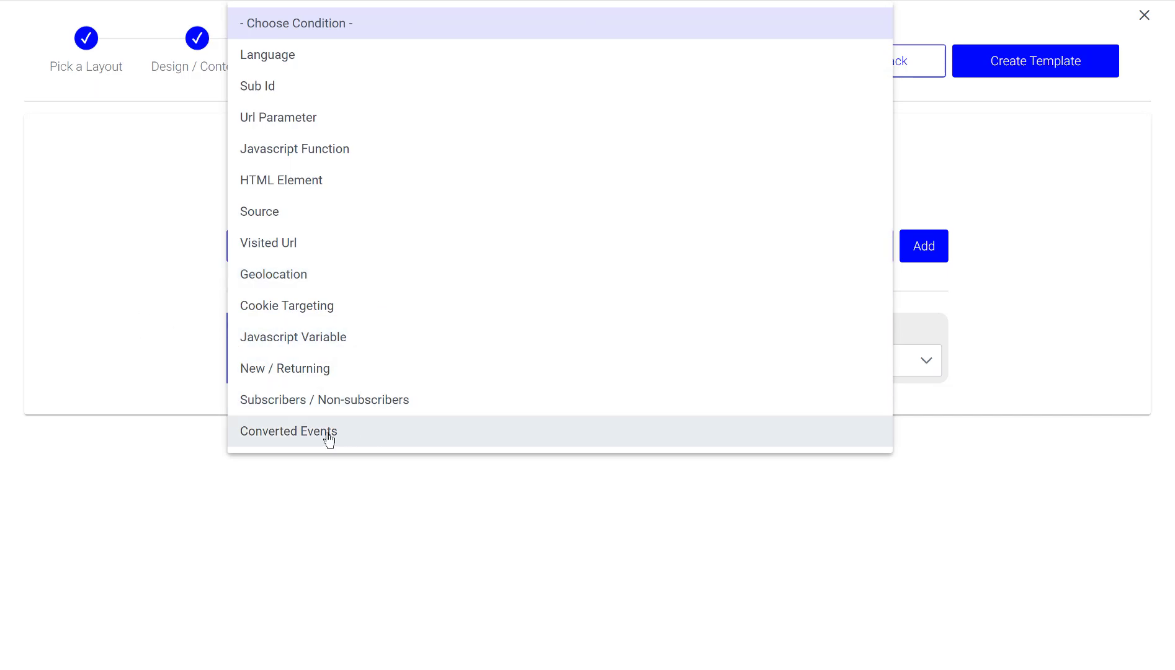
click(304, 372)
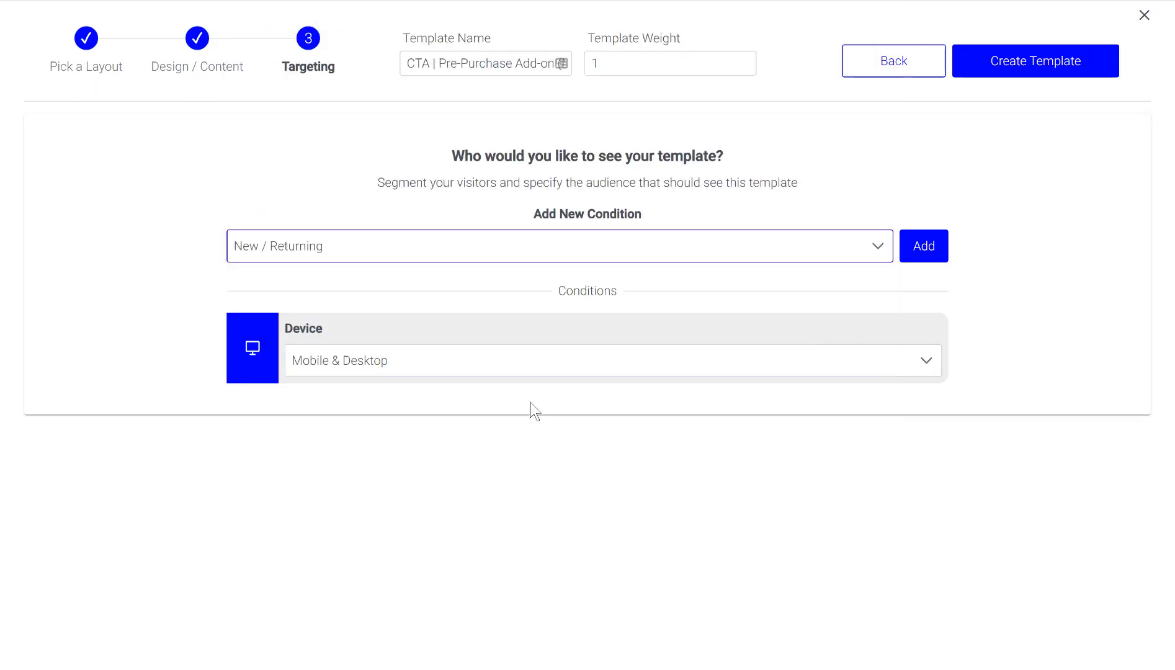
click(932, 252)
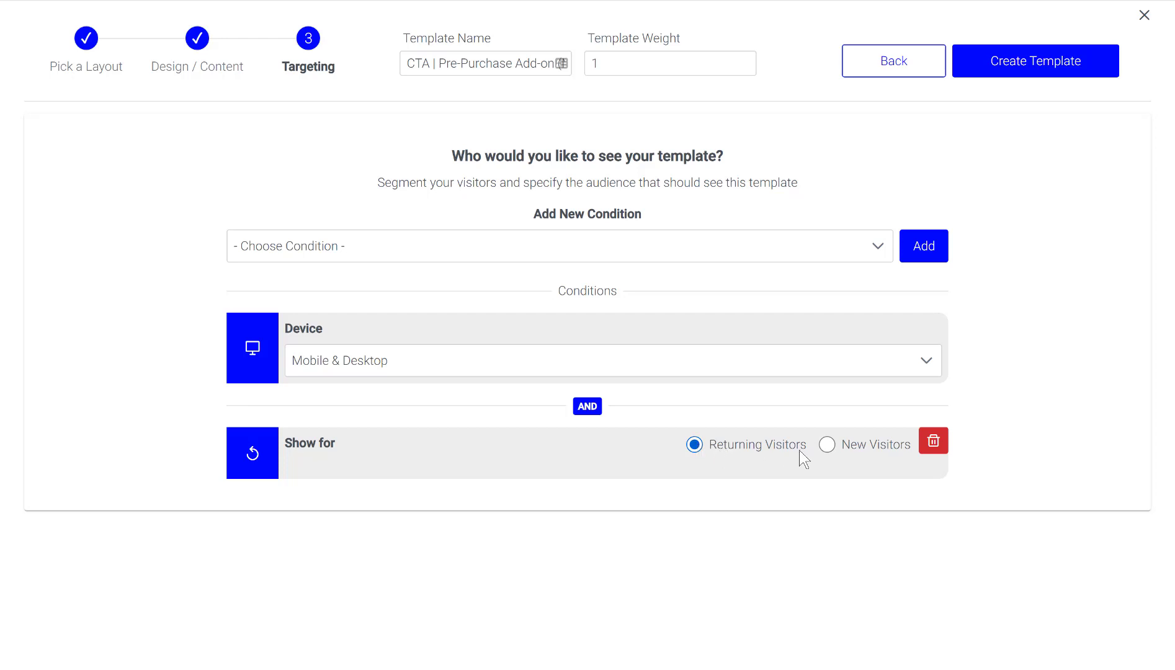
click(829, 447)
click(934, 441)
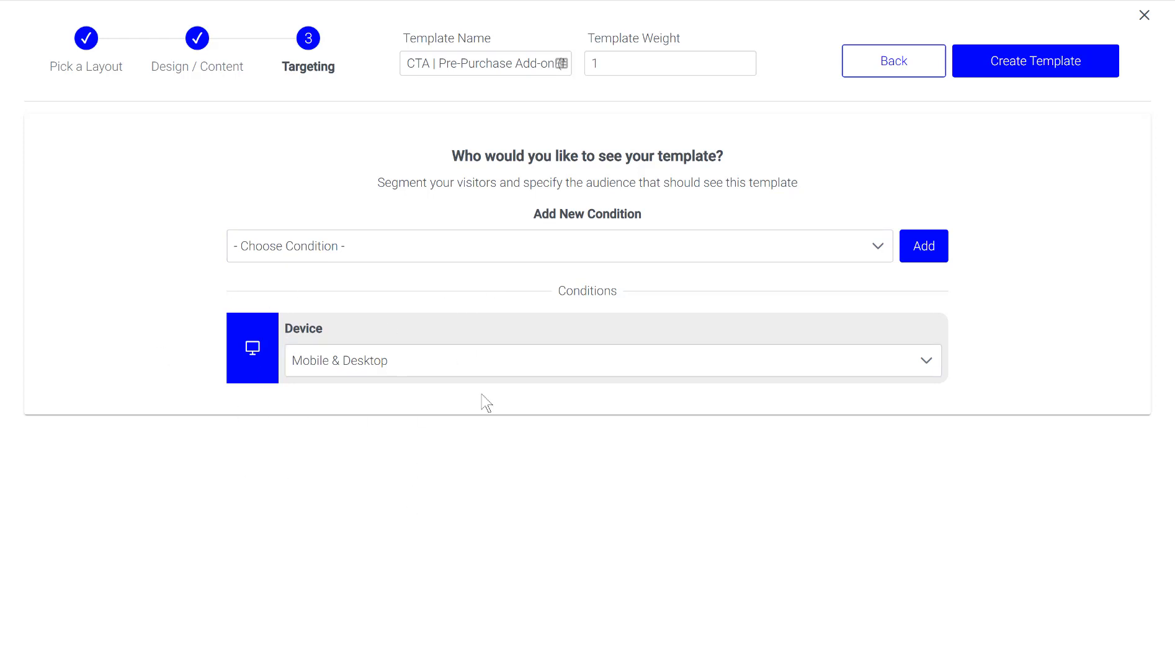
- Keep the Device condition at Mobile & Desktop, and exit the template editor without saving the changes
click(630, 362)
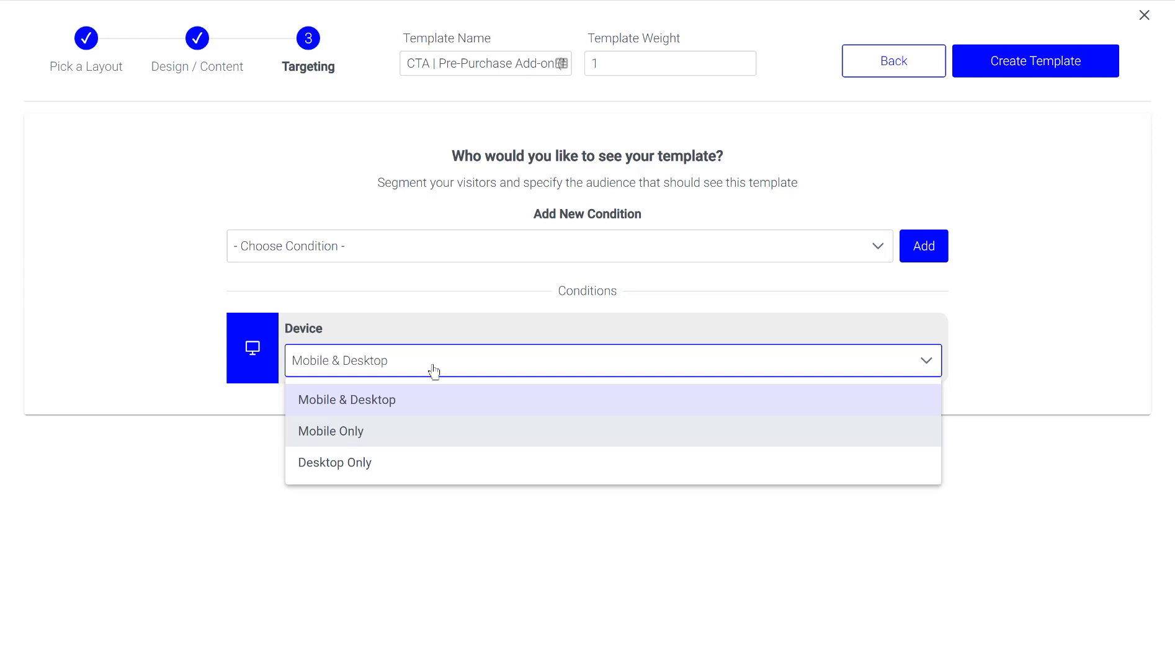
click(394, 398)
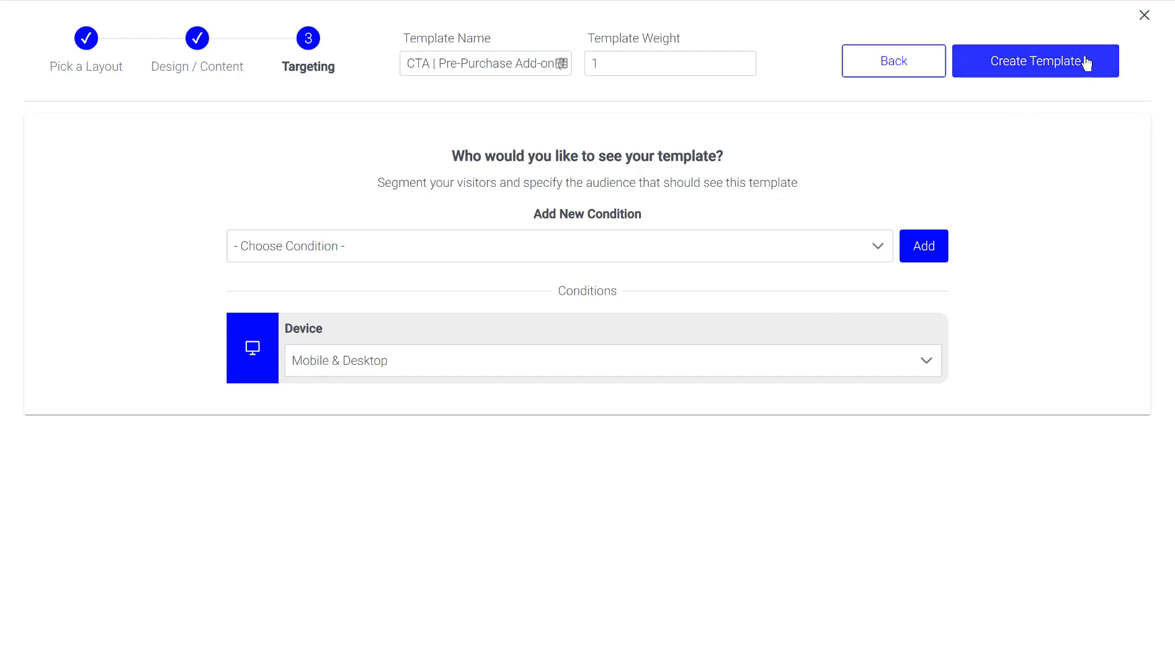
click(1145, 18)
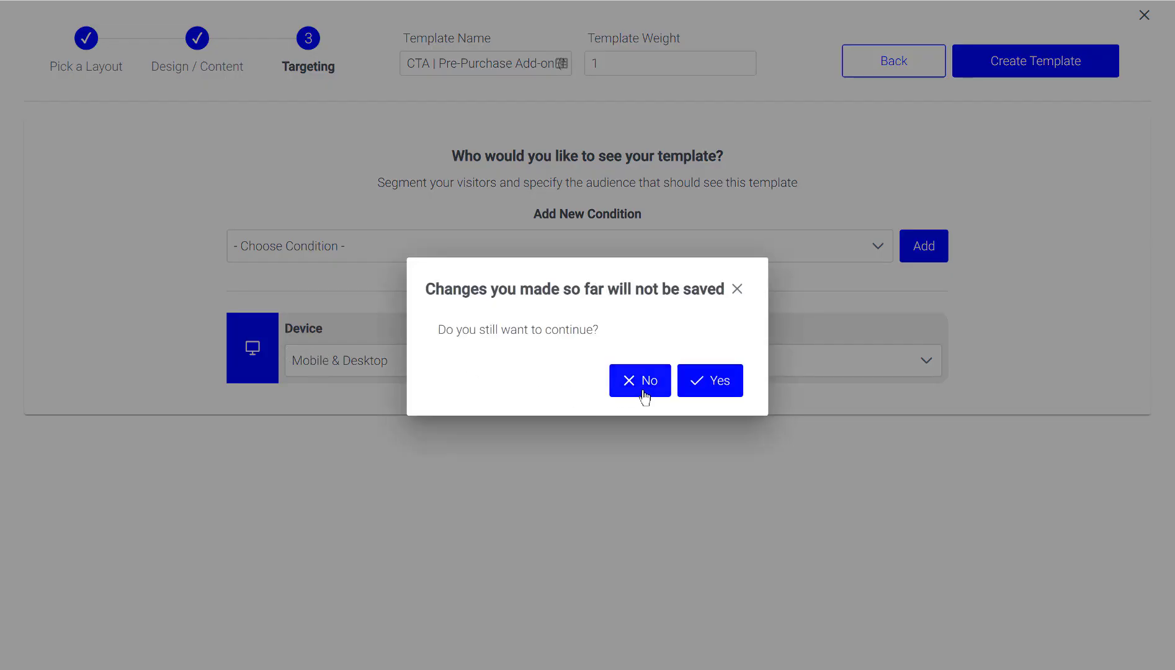
click(707, 380)
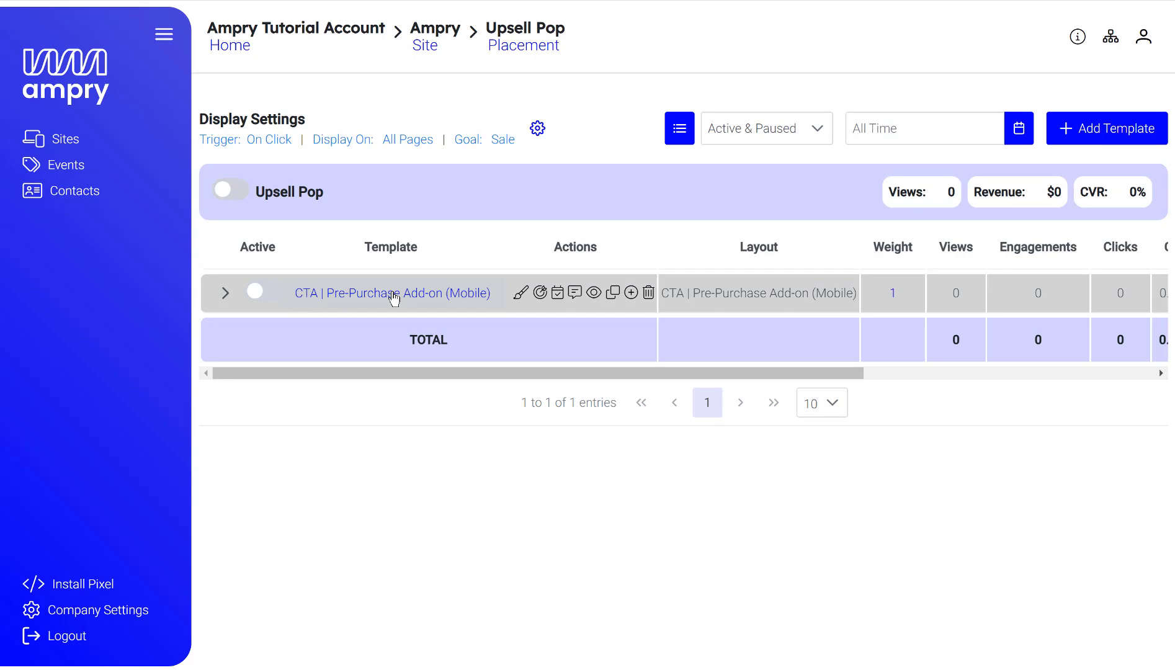
- Inspect the content entries and performance statistics of the CTA | Pre-Purchase Add-on (Mobile) template in the Upsell Pop placement
click(225, 294)
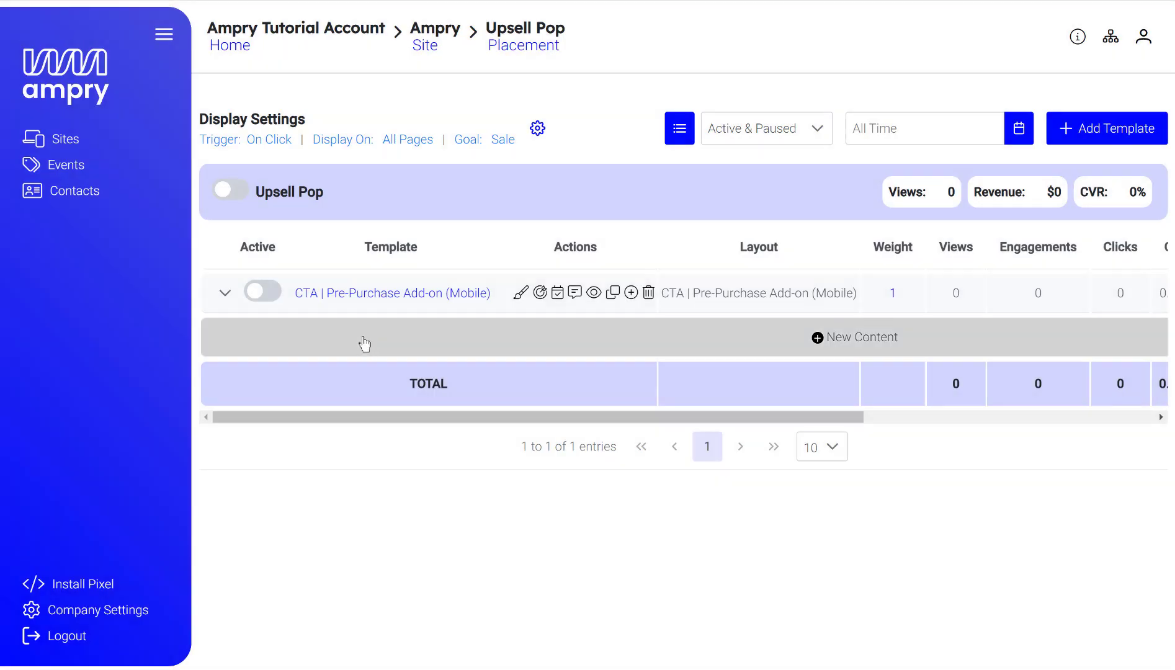
click(225, 293)
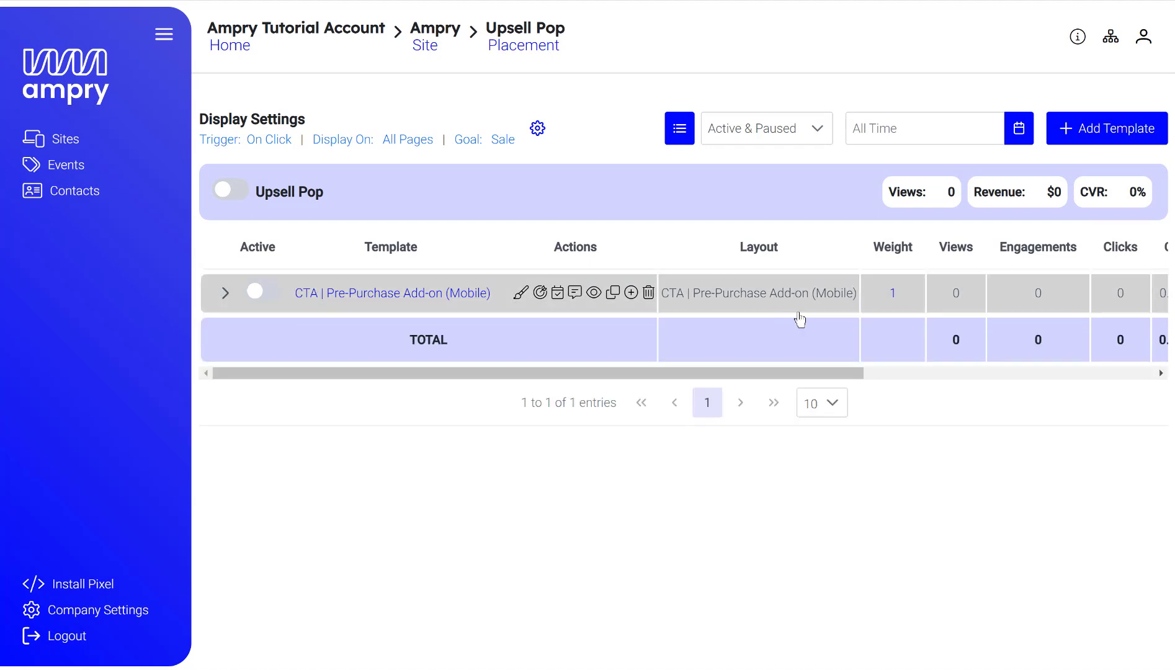
drag(793, 377, 968, 379)
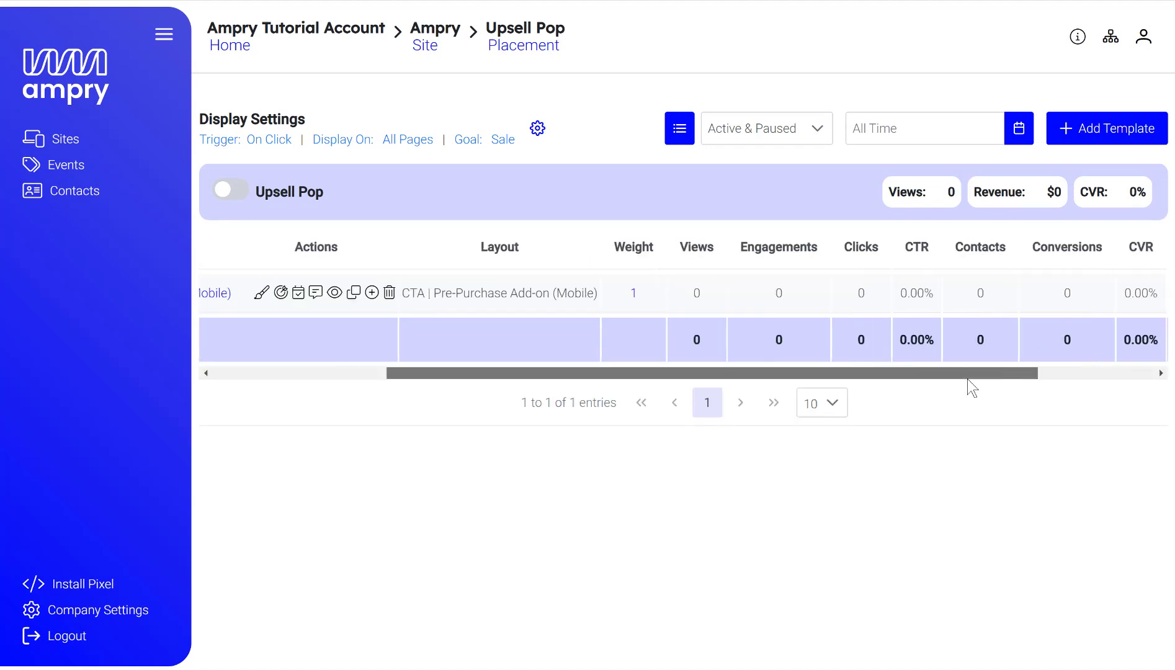